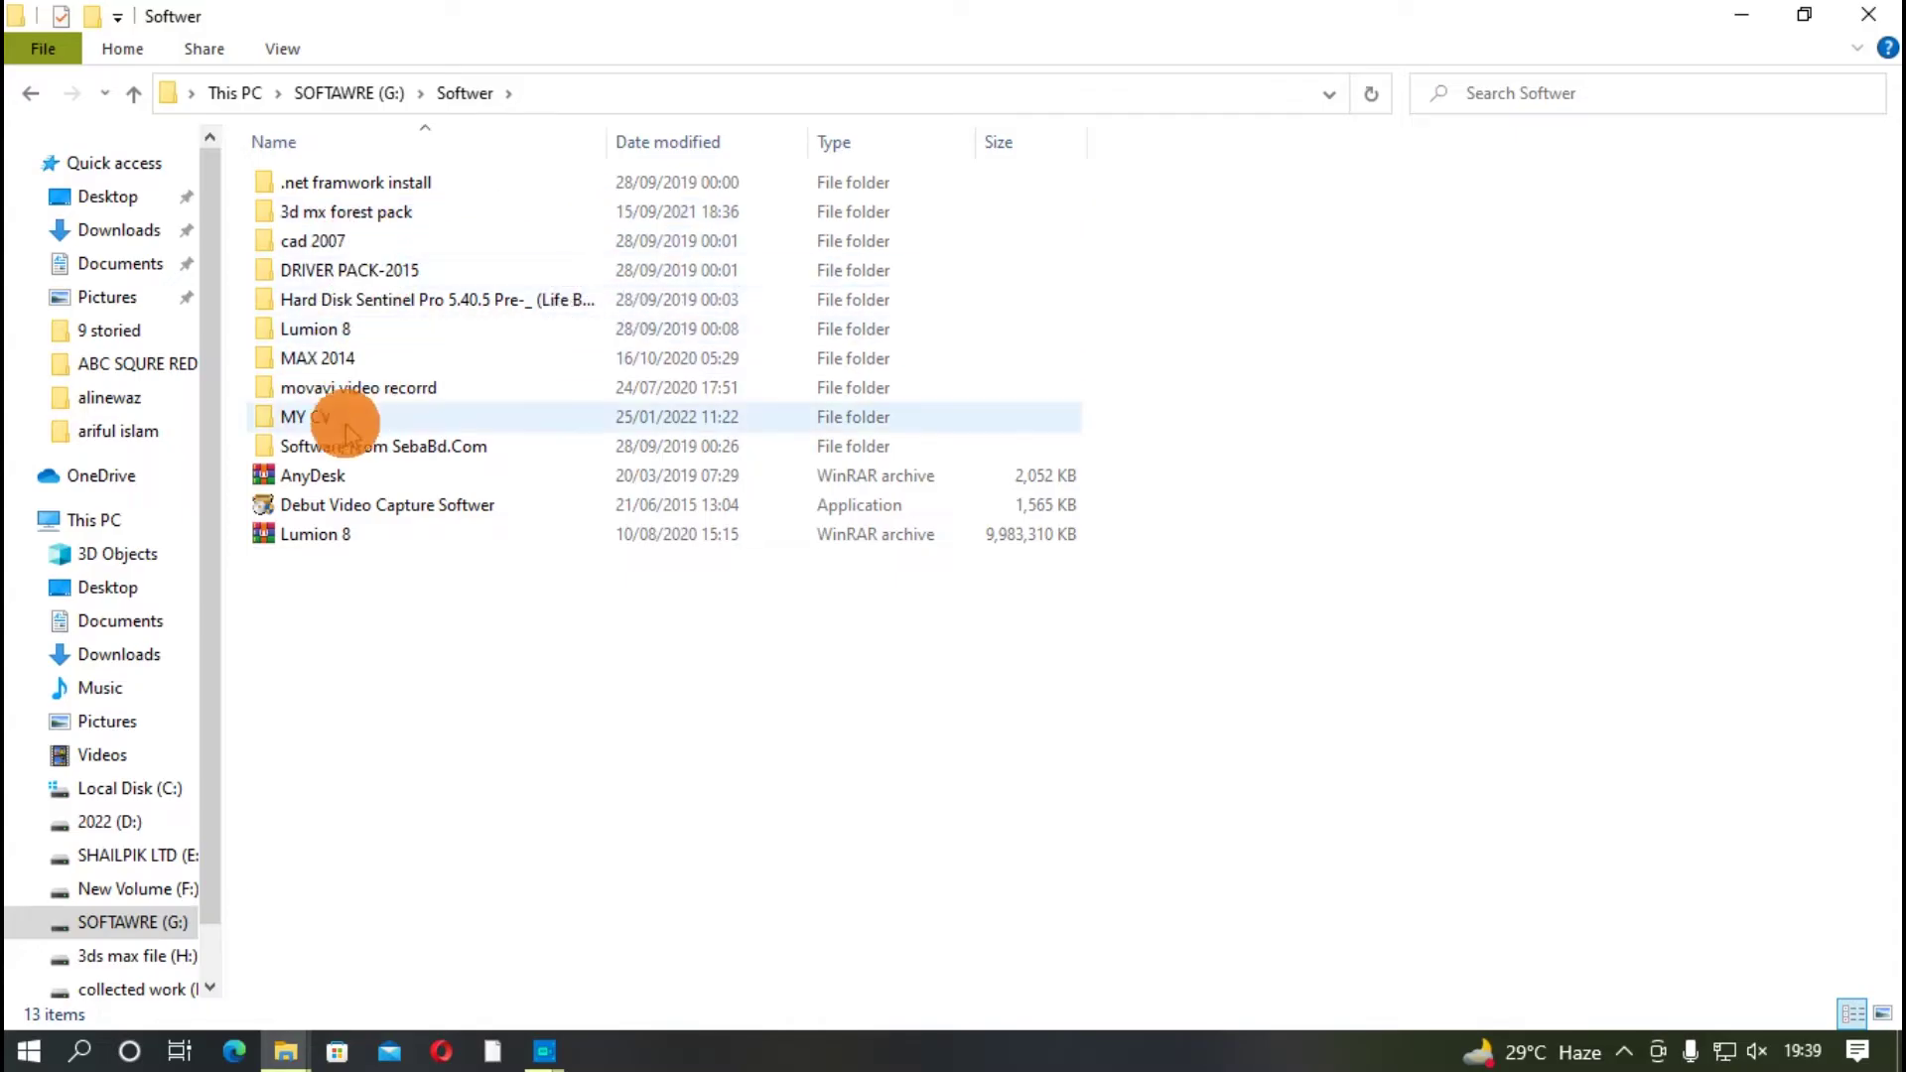
Open the MAX 2014 folder inside the Softwer folder on drive G:
{"action": "double_click", "coordinate": [331, 359]}
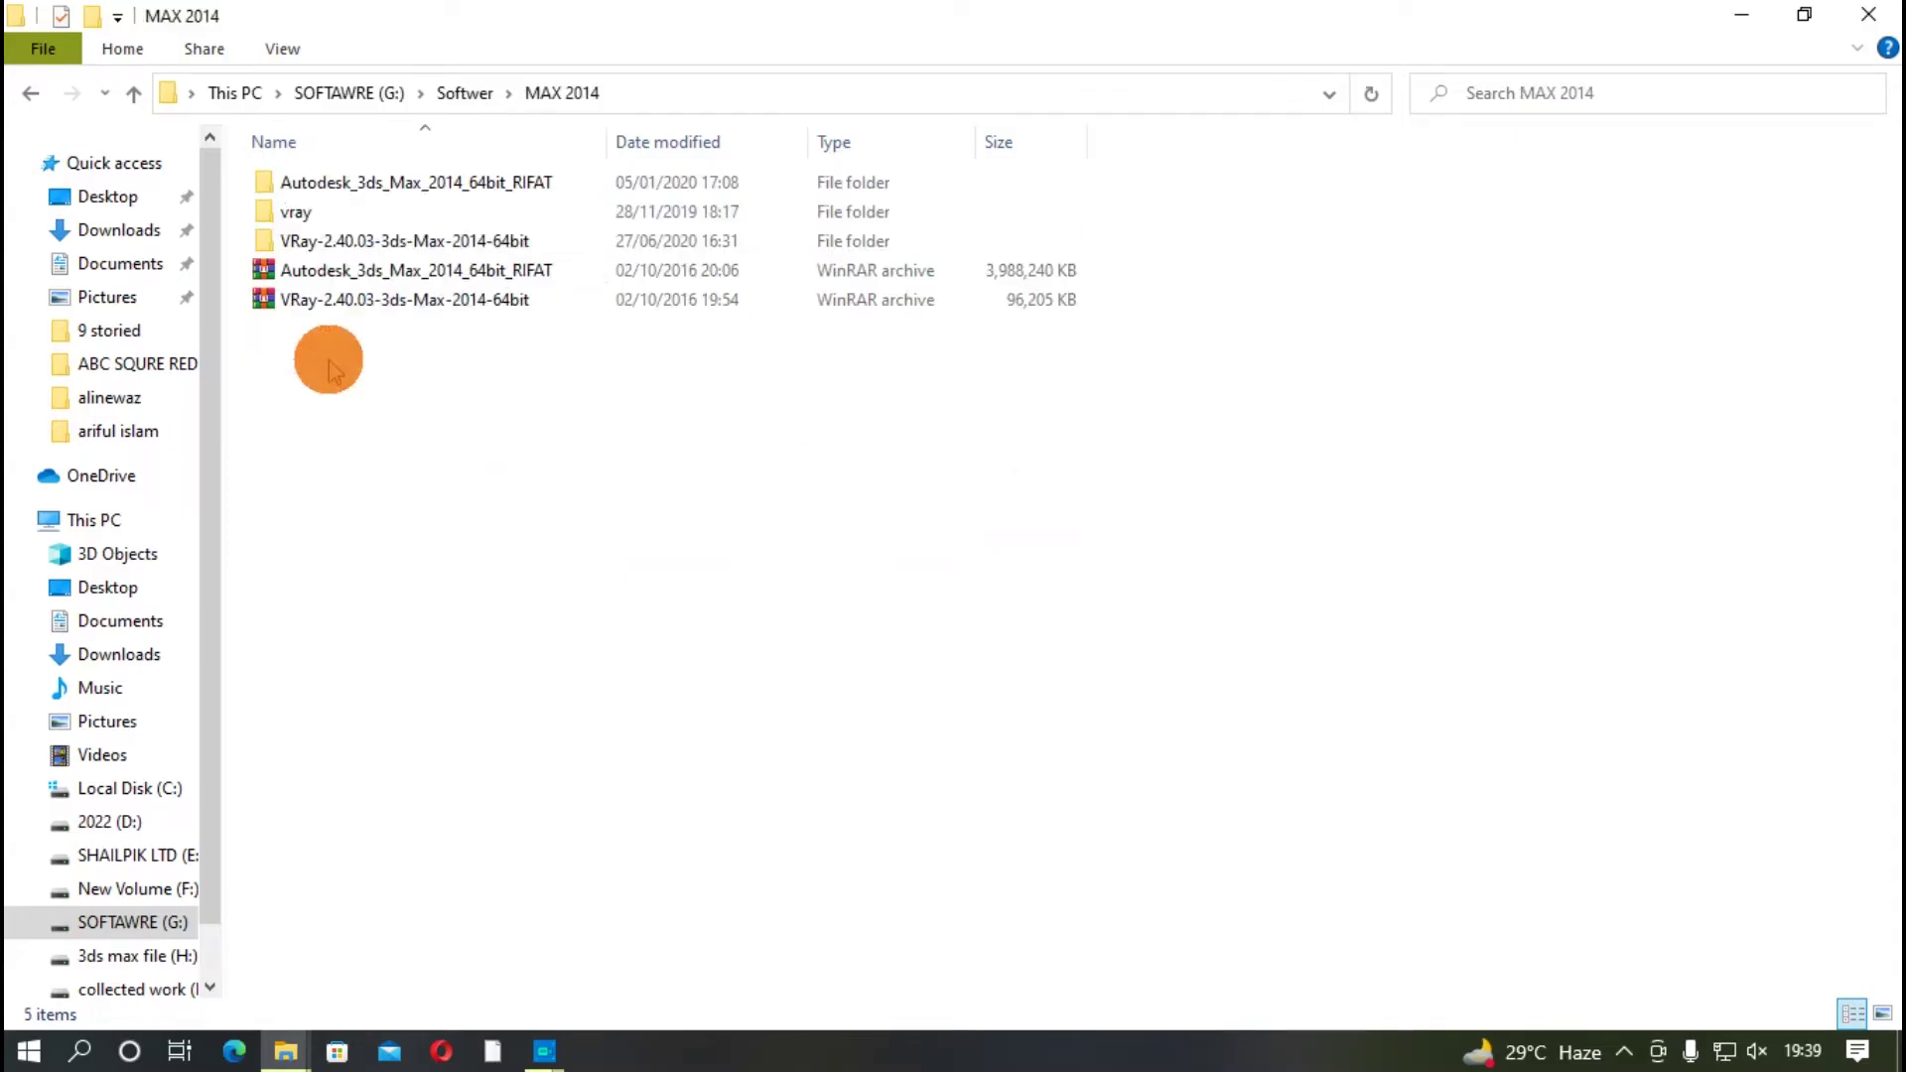
{"action": "double_click", "coordinate": [412, 194]}
{"action": "double_click", "coordinate": [341, 182]}
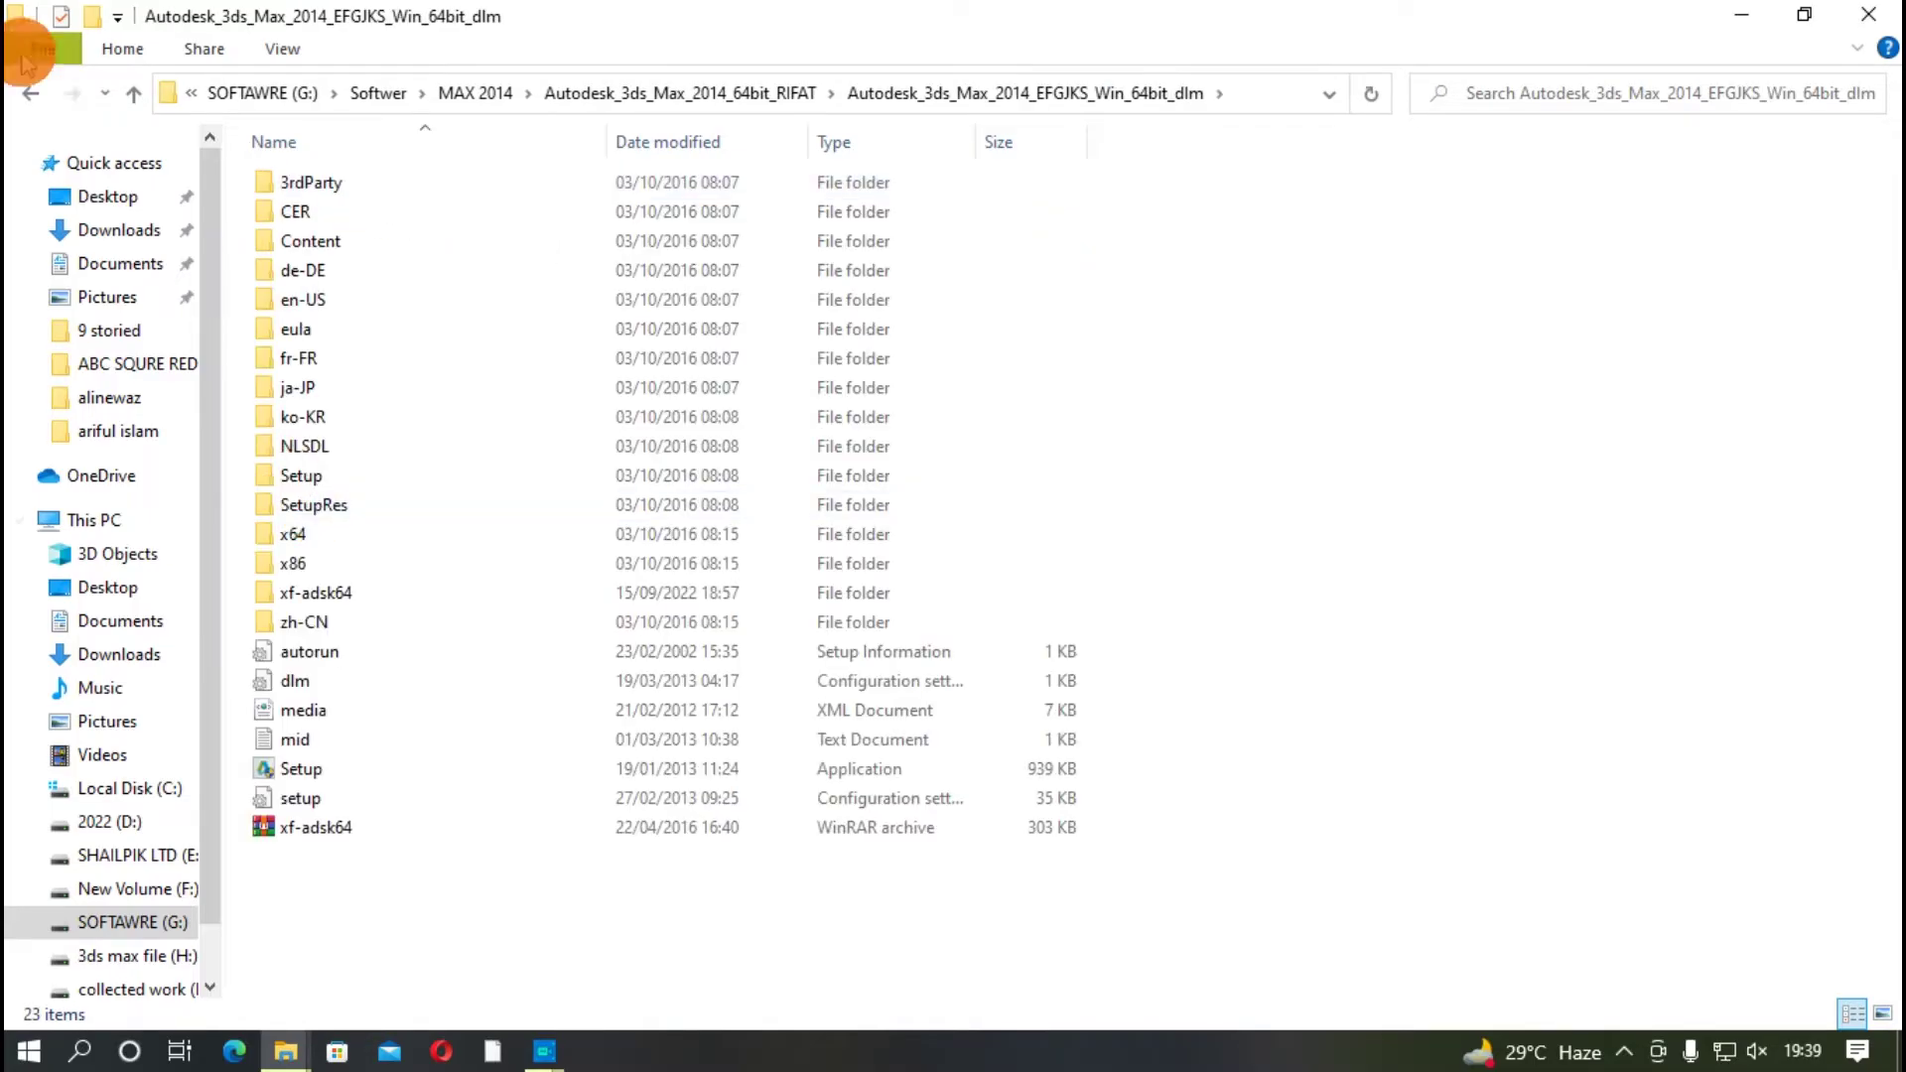
{"action": "left_click", "coordinate": [129, 93]}
{"action": "left_click", "coordinate": [129, 93]}
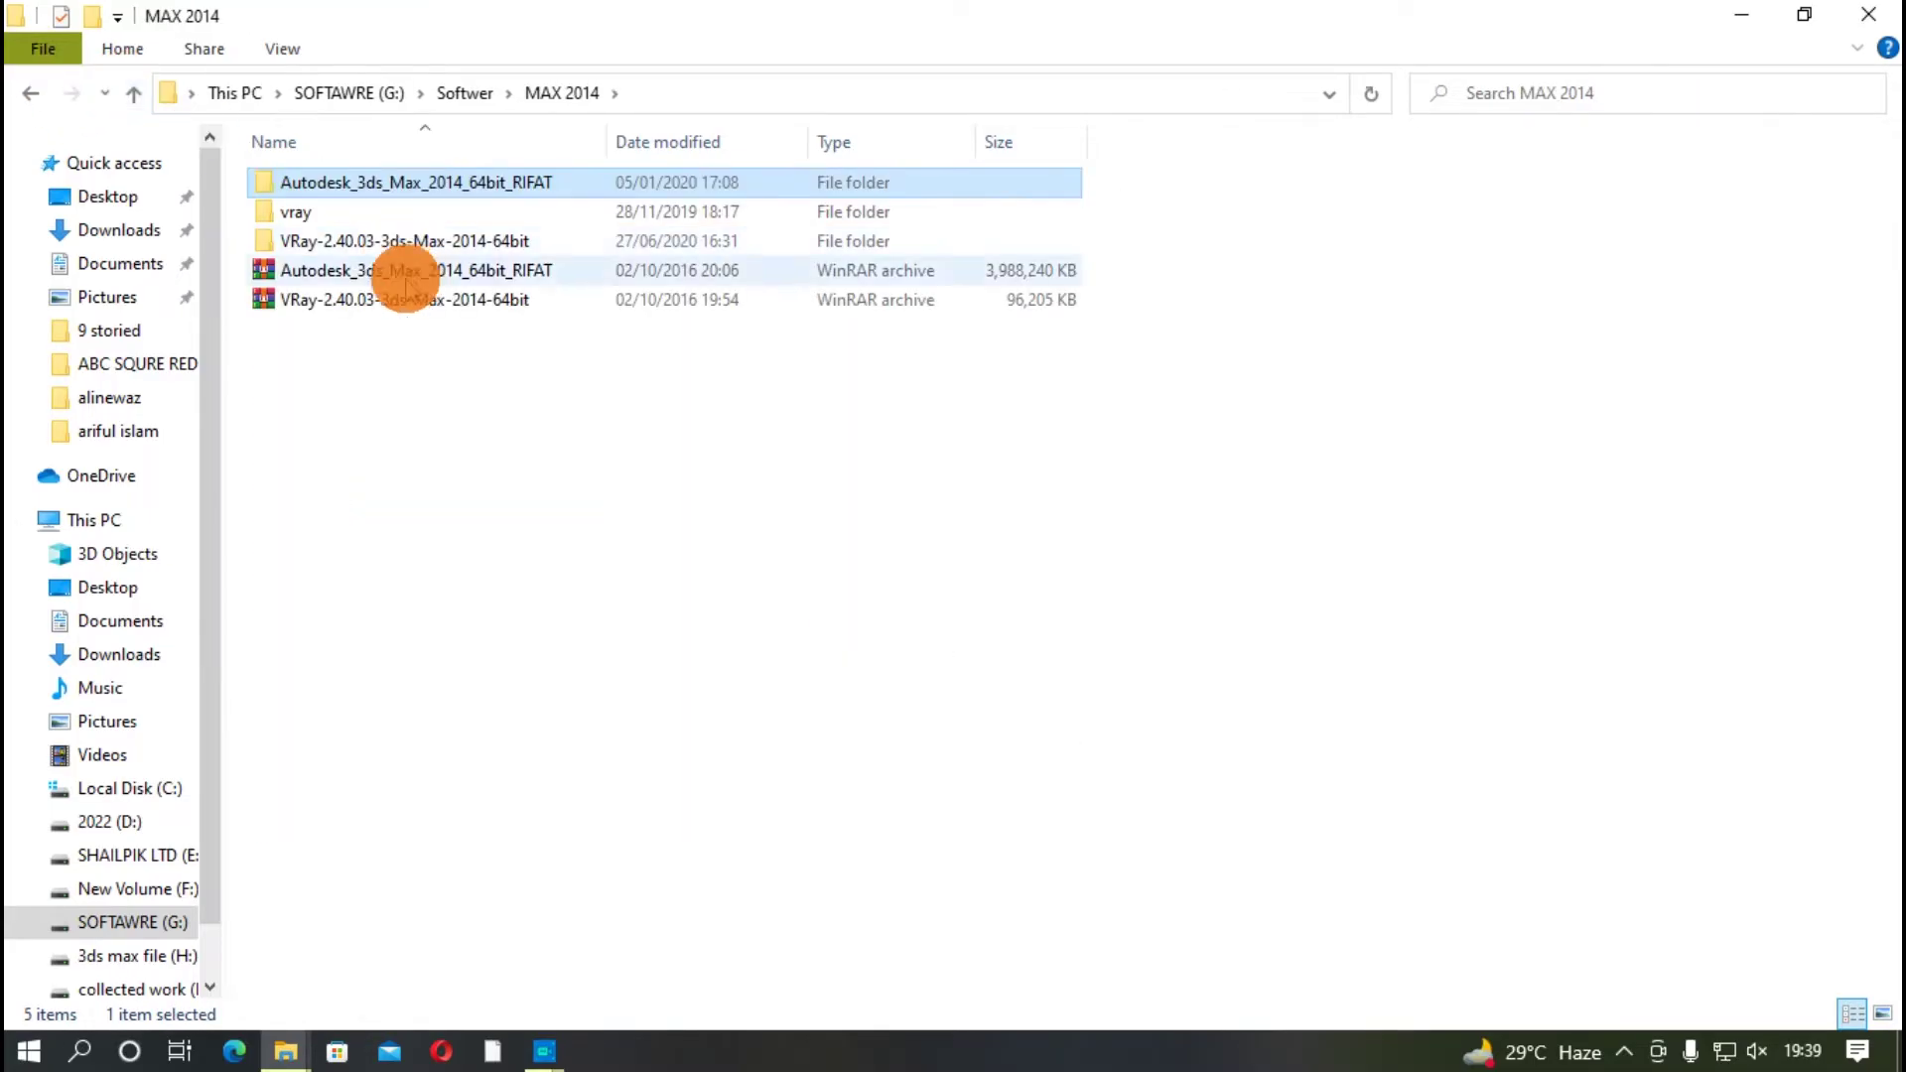
Open the vray folder and its nested vray_adv_36003_max2014_x64 folders, and launch the vray_adv_36003_max2014_x64 installer
{"action": "double_click", "coordinate": [323, 208]}
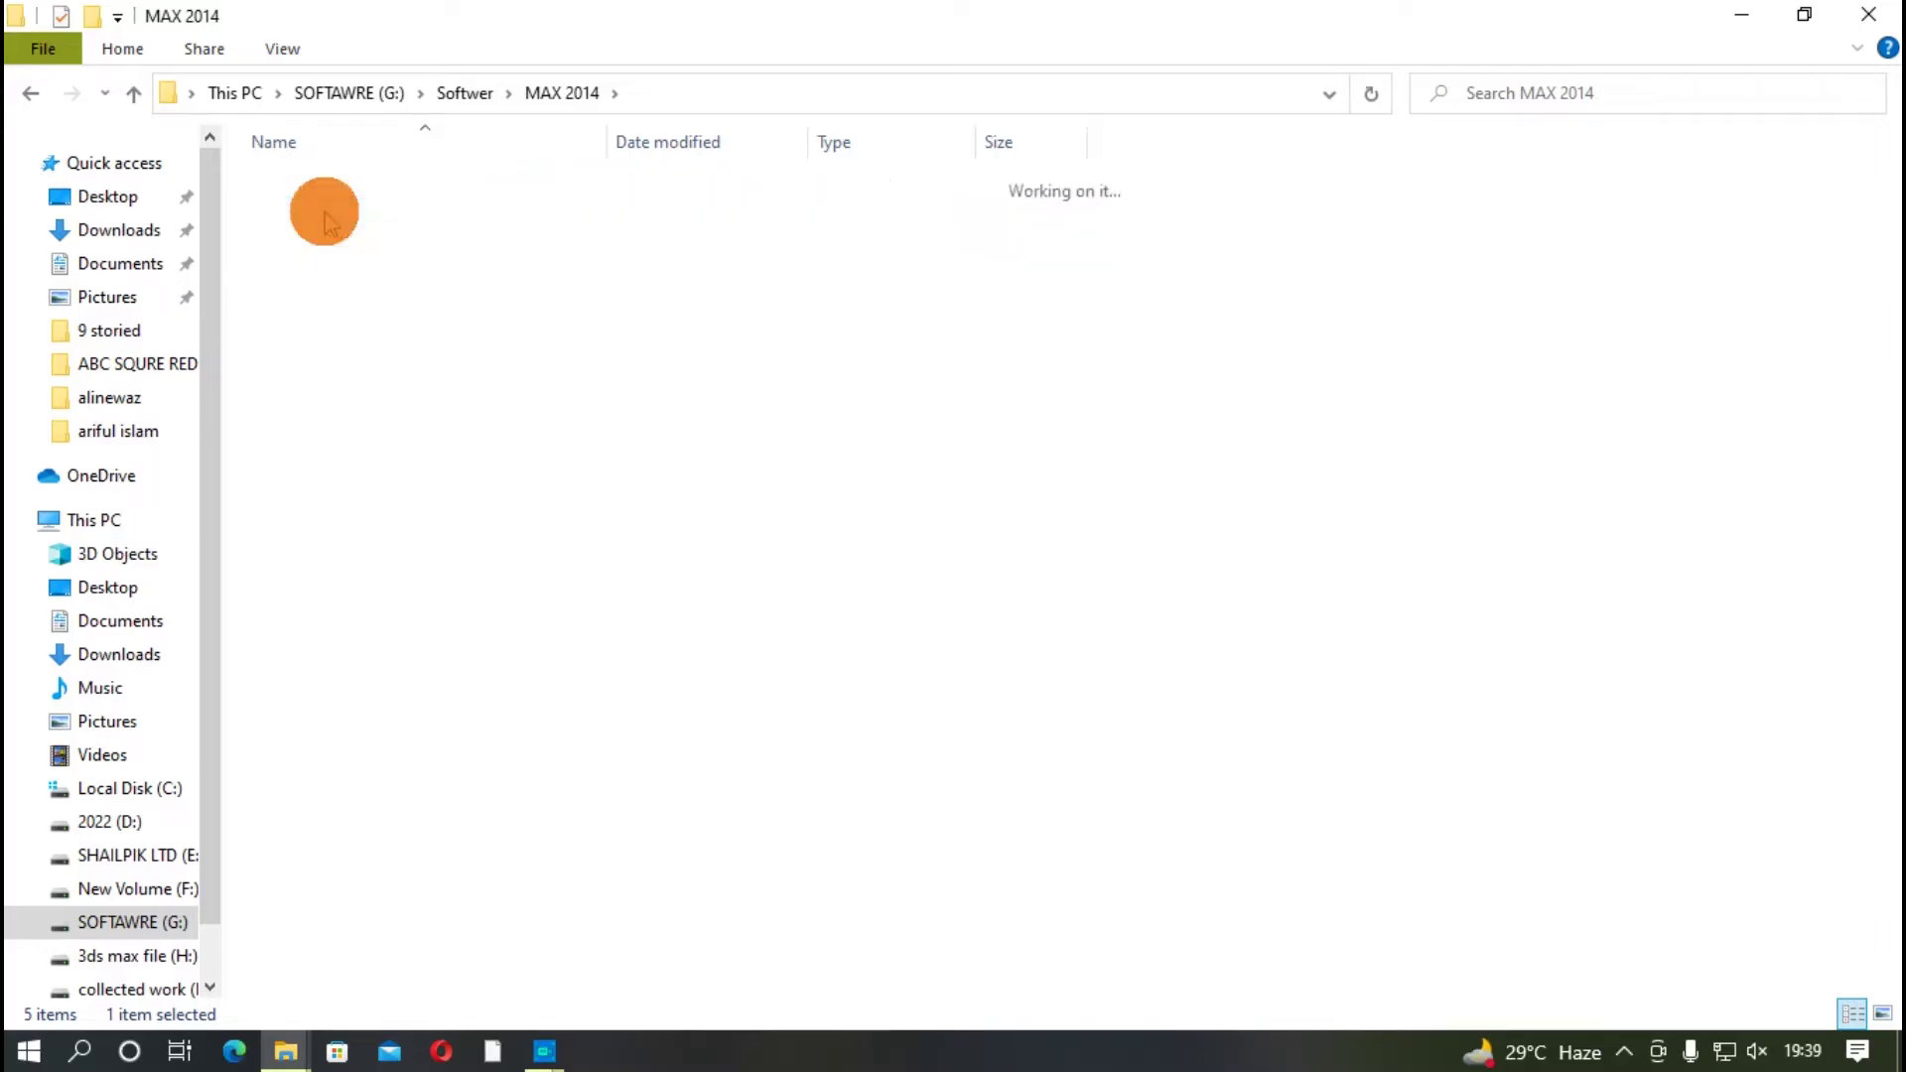
{"action": "double_click", "coordinate": [394, 186]}
{"action": "double_click", "coordinate": [361, 183]}
{"action": "left_click", "coordinate": [357, 243]}
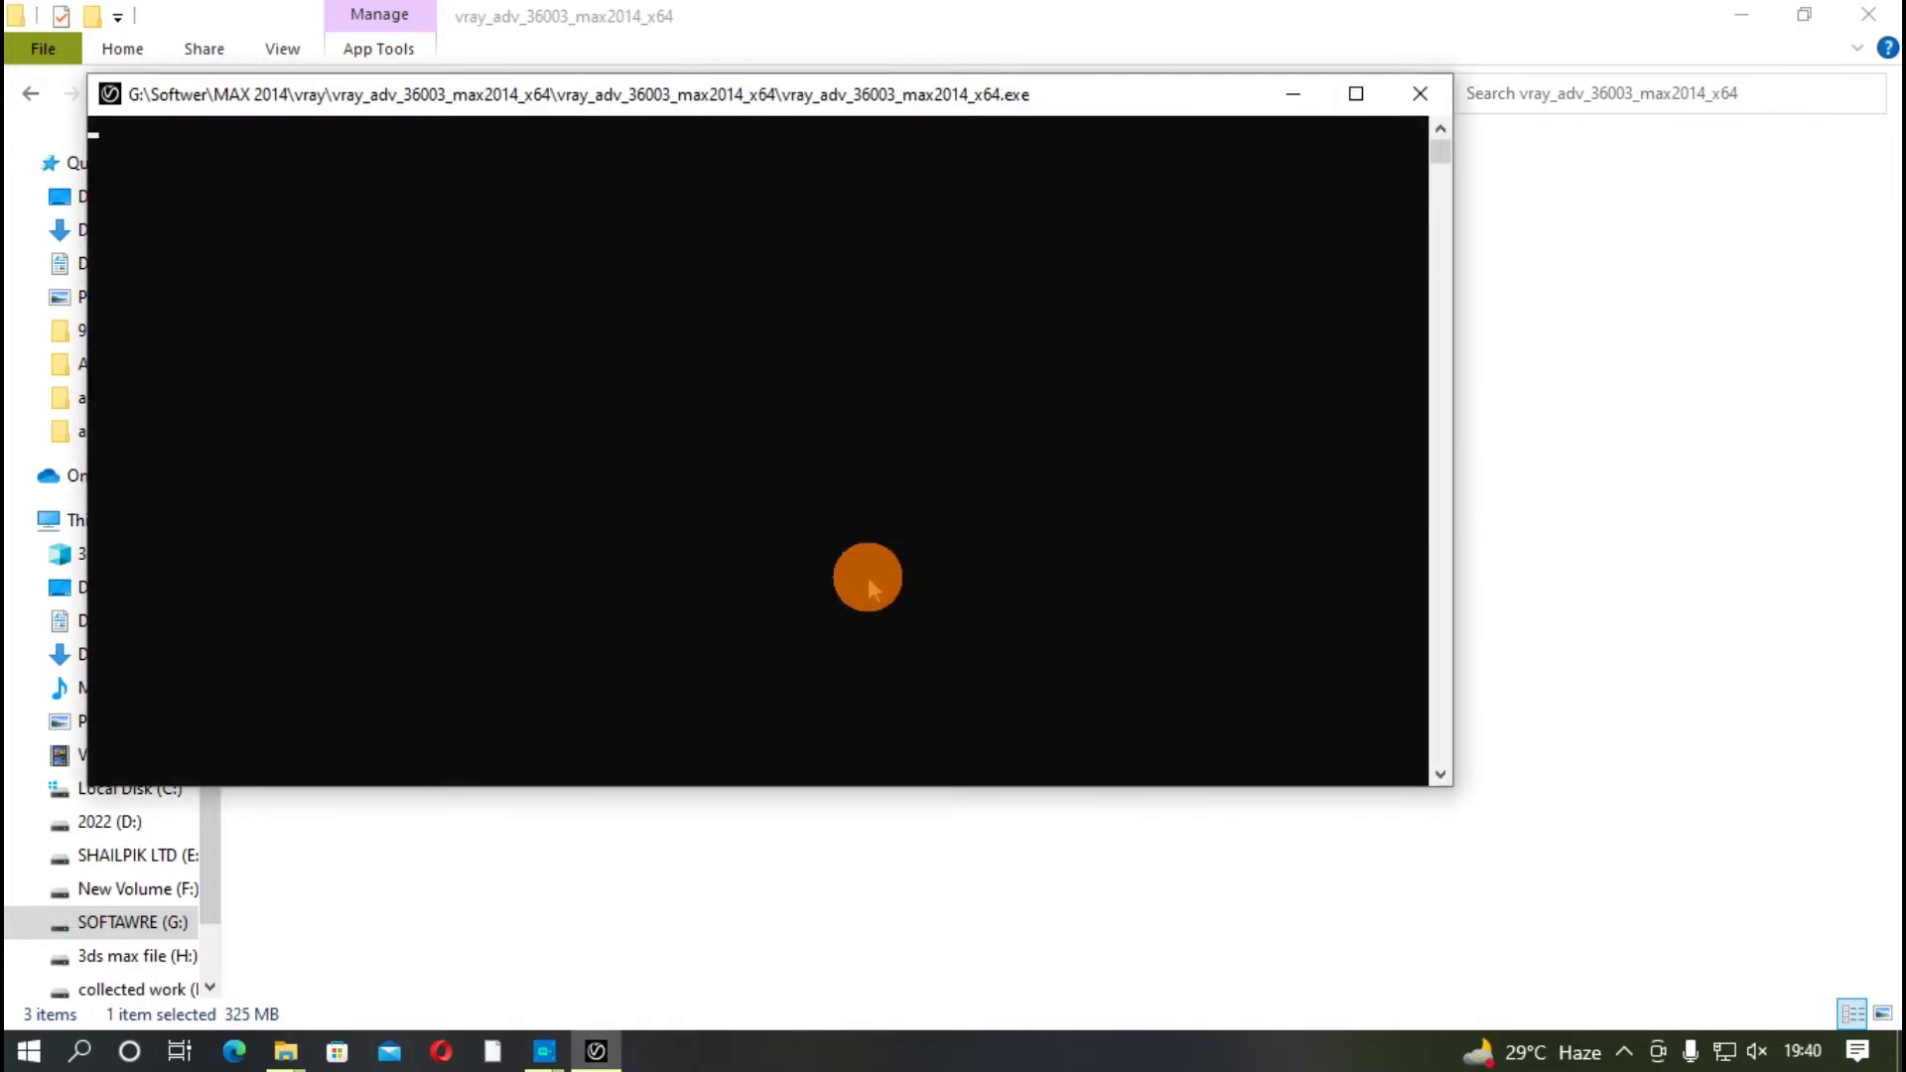
{"action": "left_click_drag", "start_coordinate": [552, 121], "coordinate": [636, 113]}
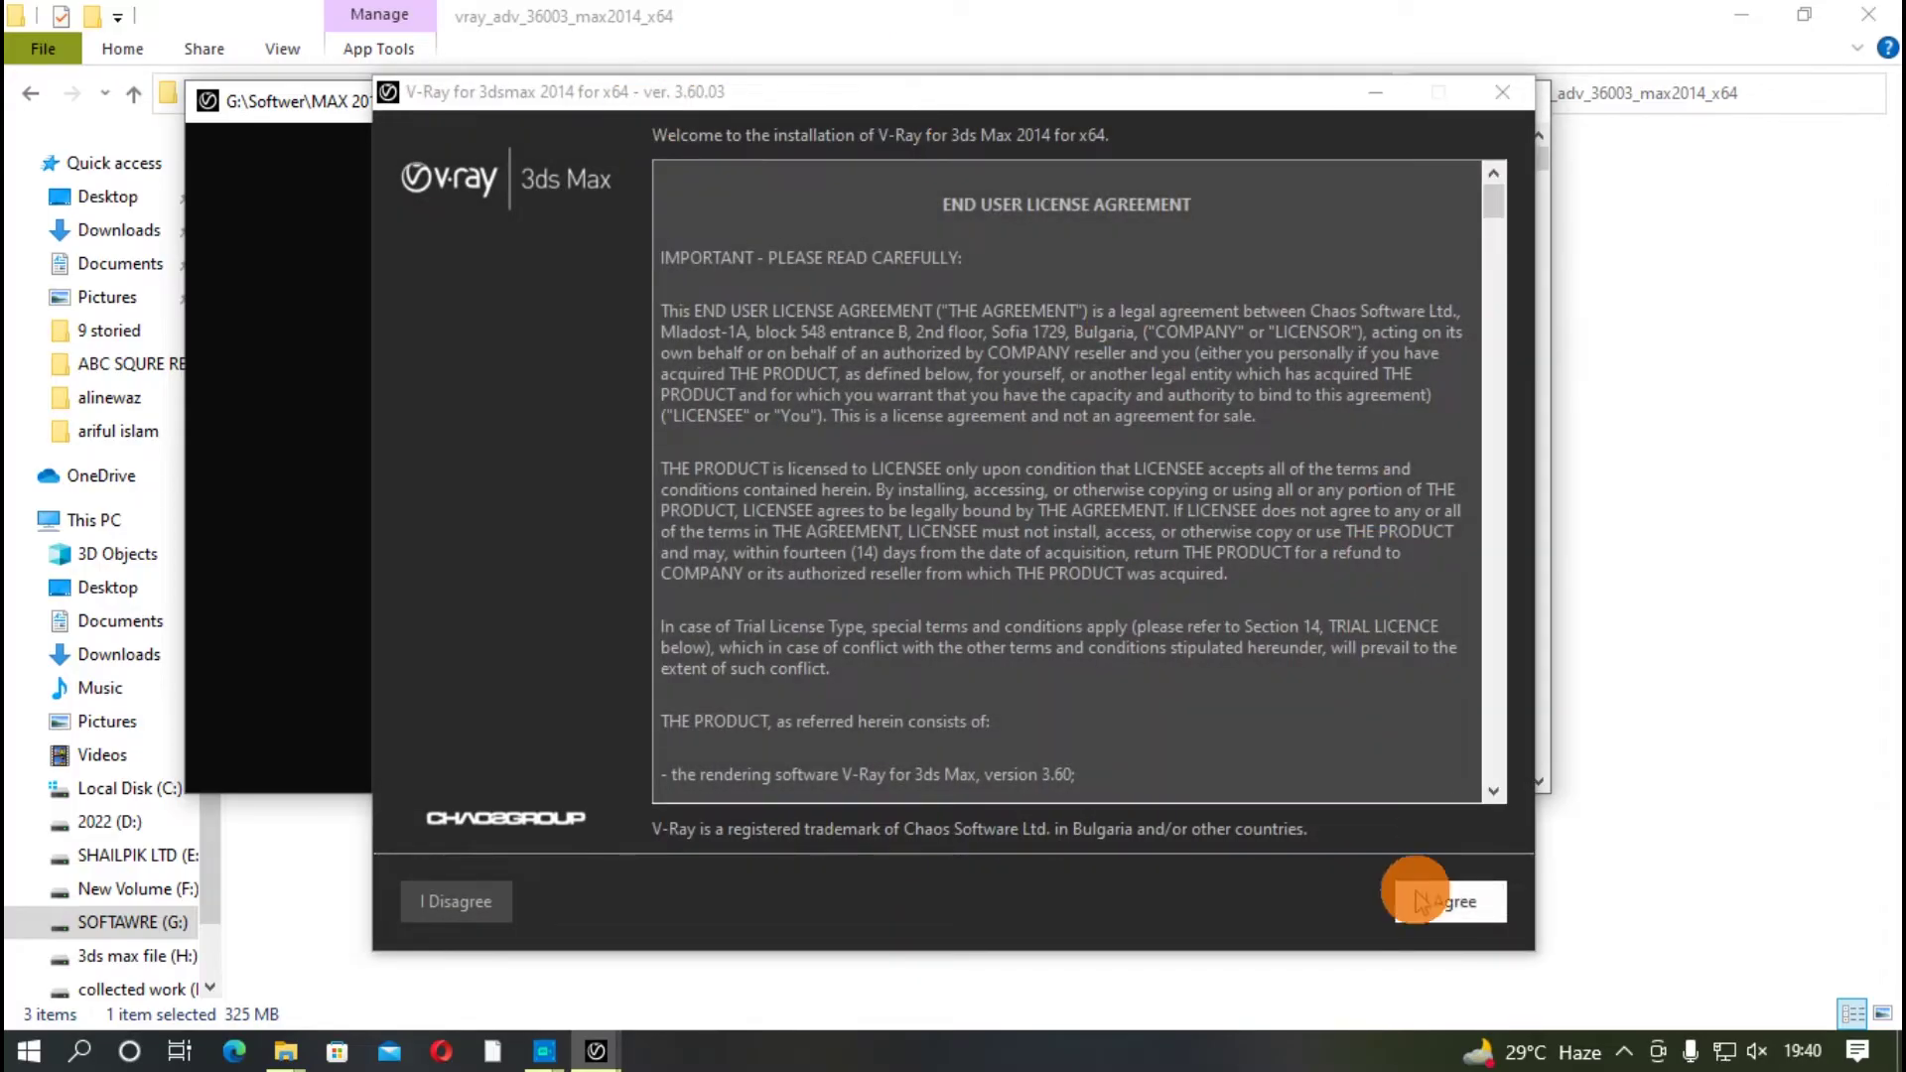
Accept the license agreement and install V-Ray for 3ds Max 2014 as a Workstation, closing the installer, error and changelog windows
{"action": "left_click", "coordinate": [1475, 913]}
{"action": "left_click", "coordinate": [1476, 913]}
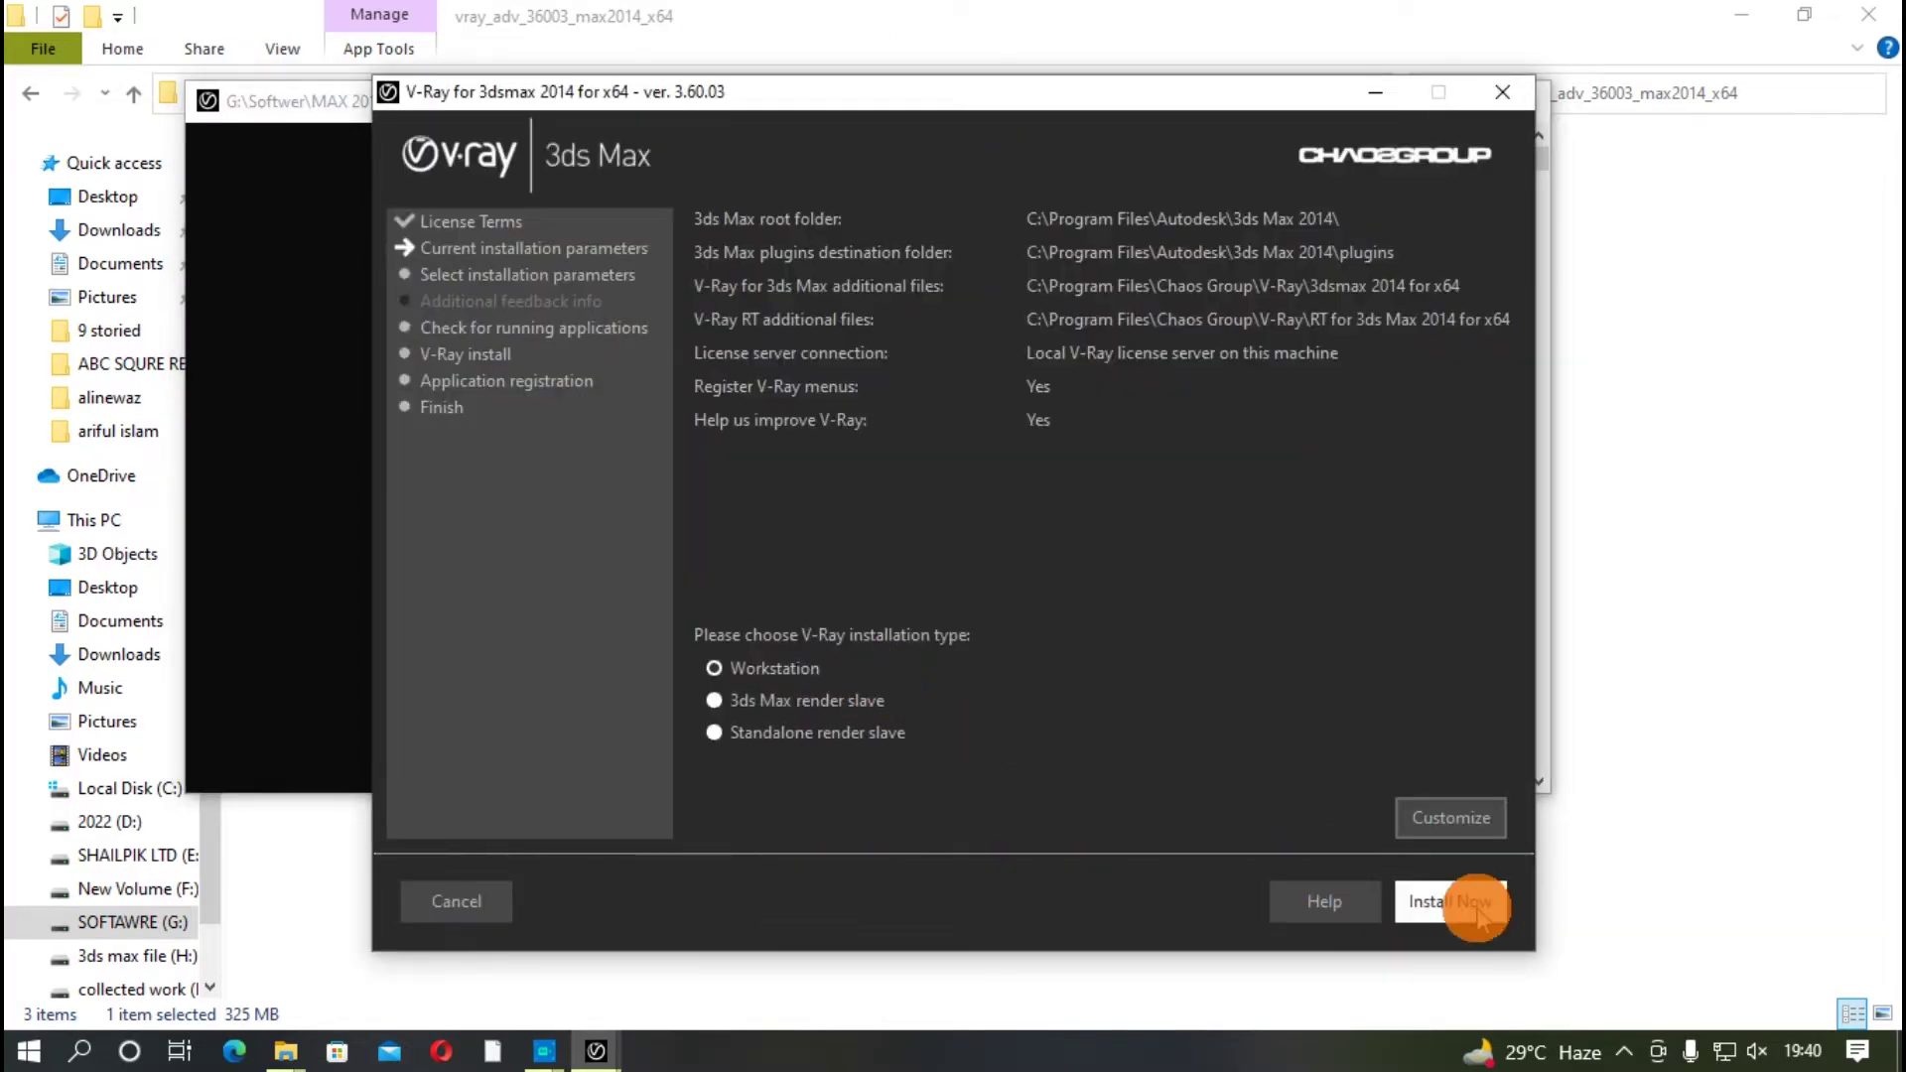
{"action": "left_click", "coordinate": [1449, 905]}
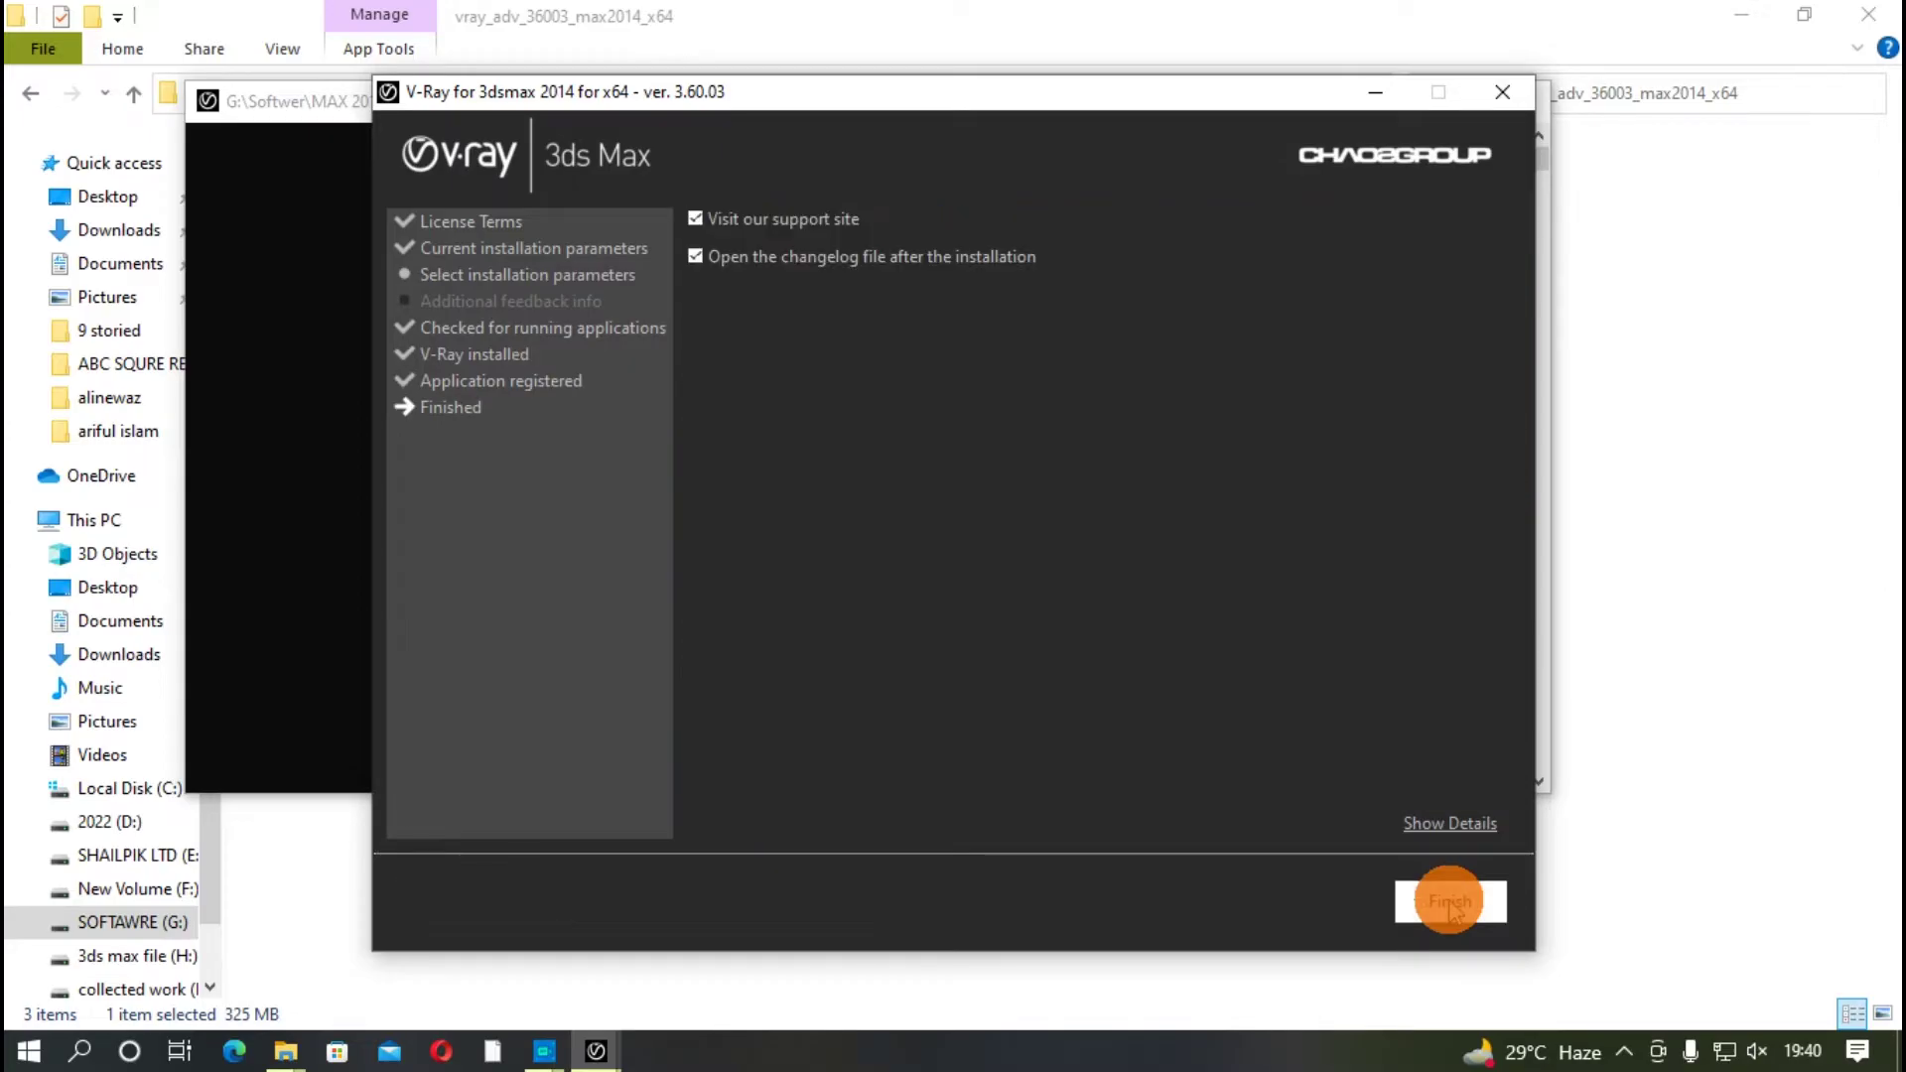
{"action": "left_click", "coordinate": [1449, 903]}
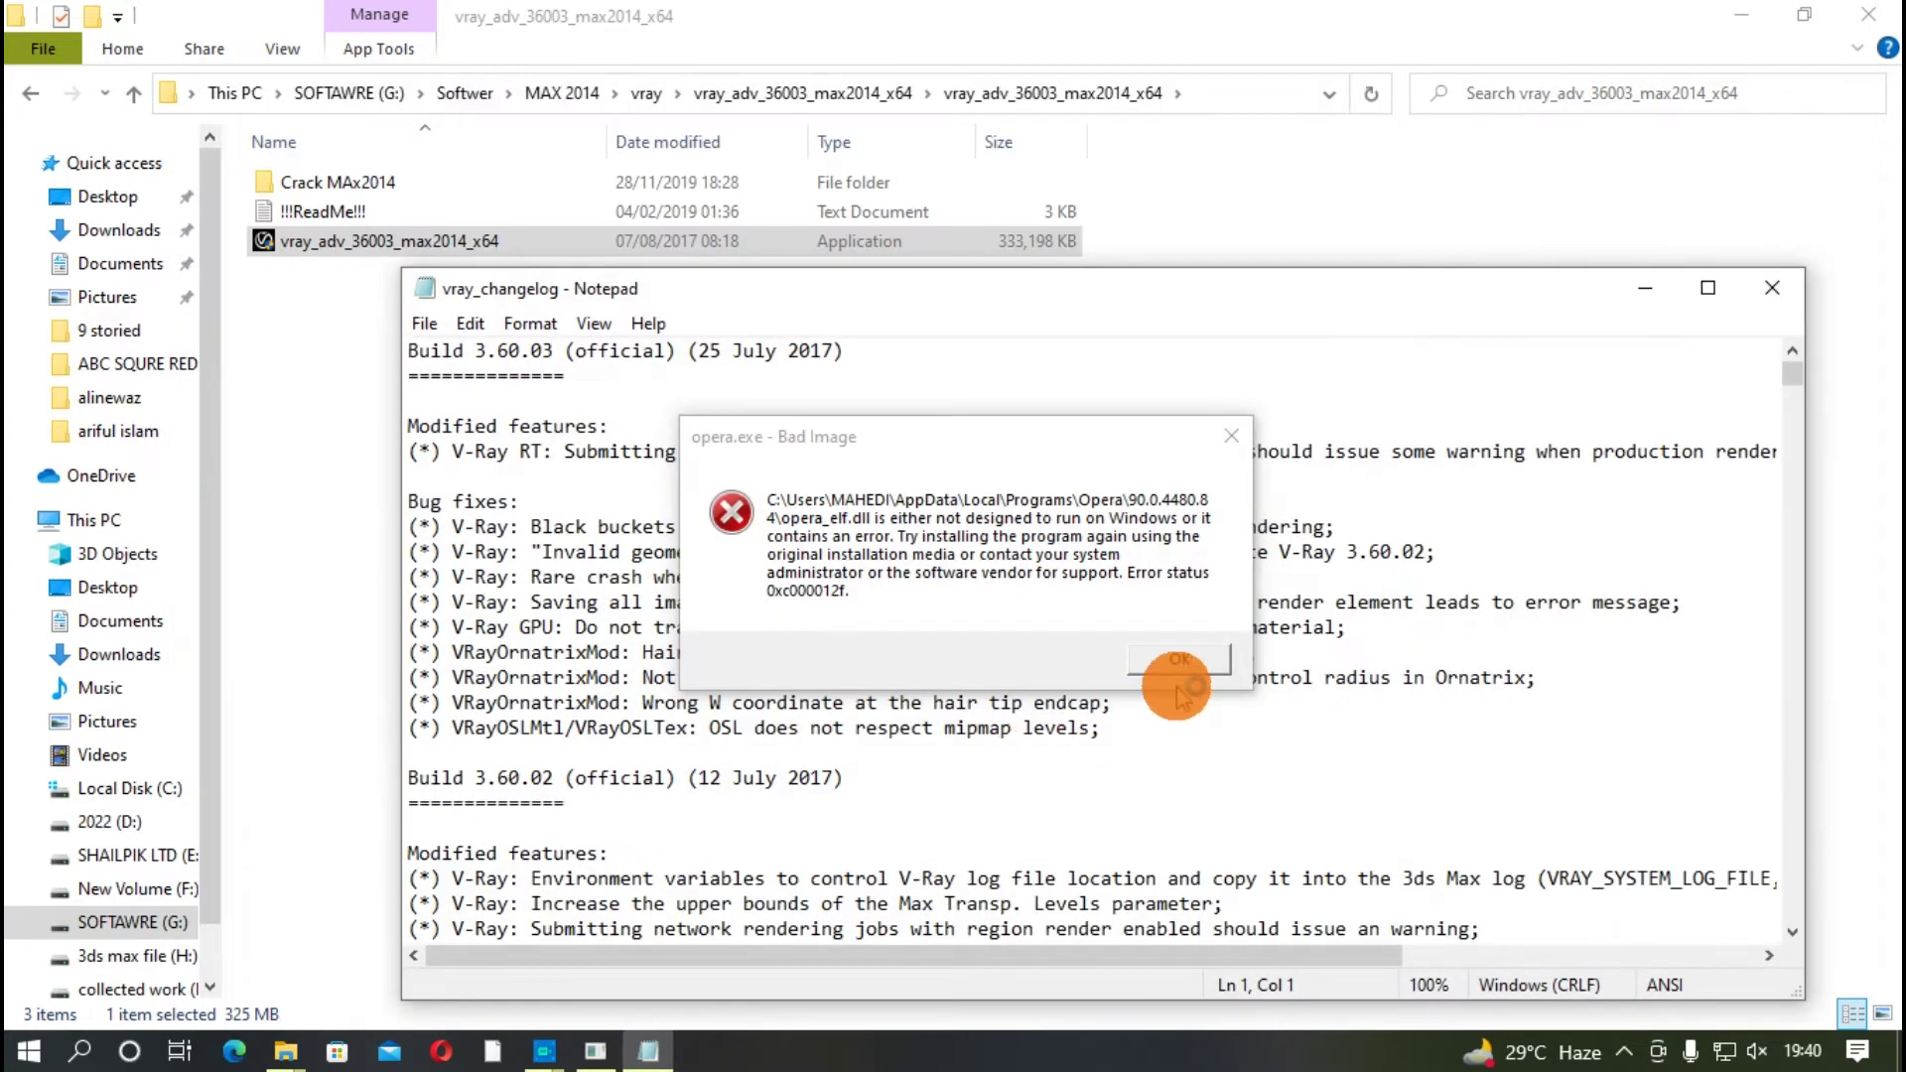
{"action": "left_click", "coordinate": [1226, 437]}
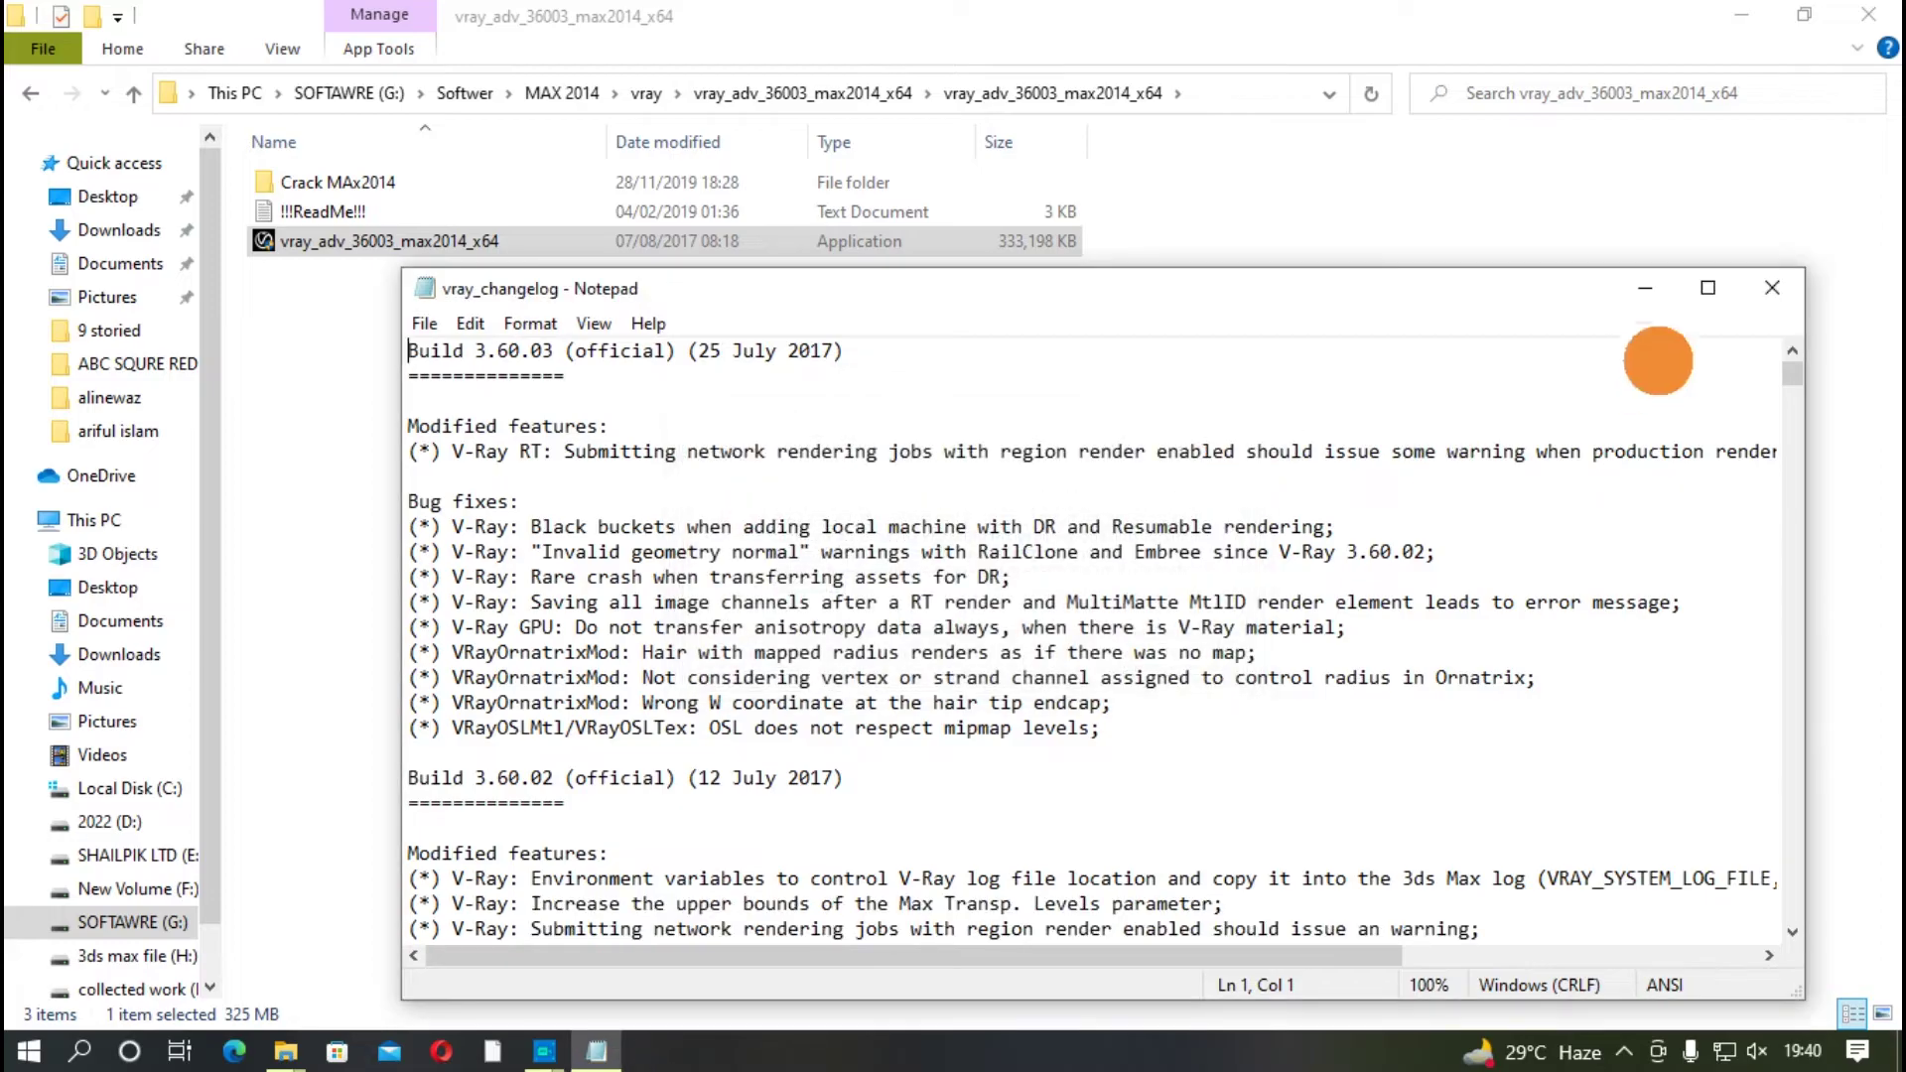
{"action": "left_click", "coordinate": [1773, 288]}
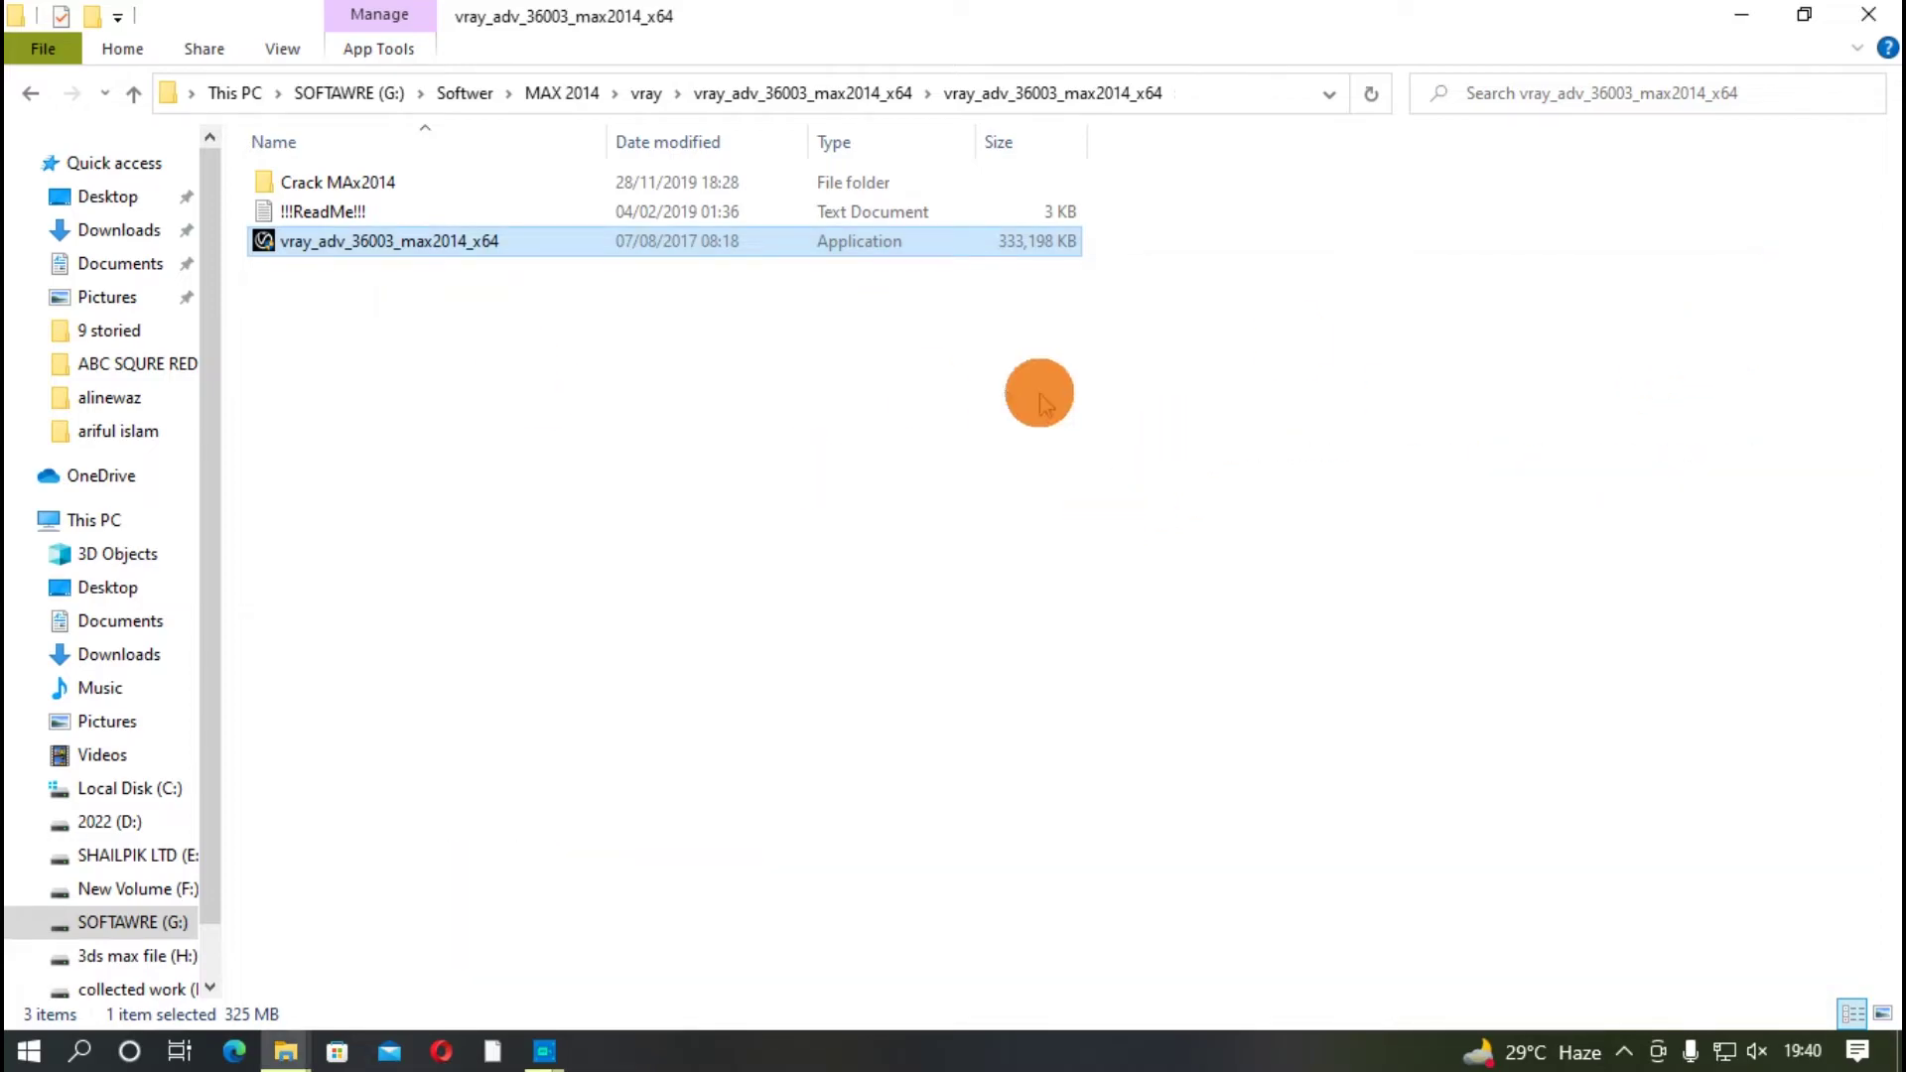
Copy the vray_2014.dll file from the Crack MAx2014 folder
{"action": "double_click", "coordinate": [327, 183]}
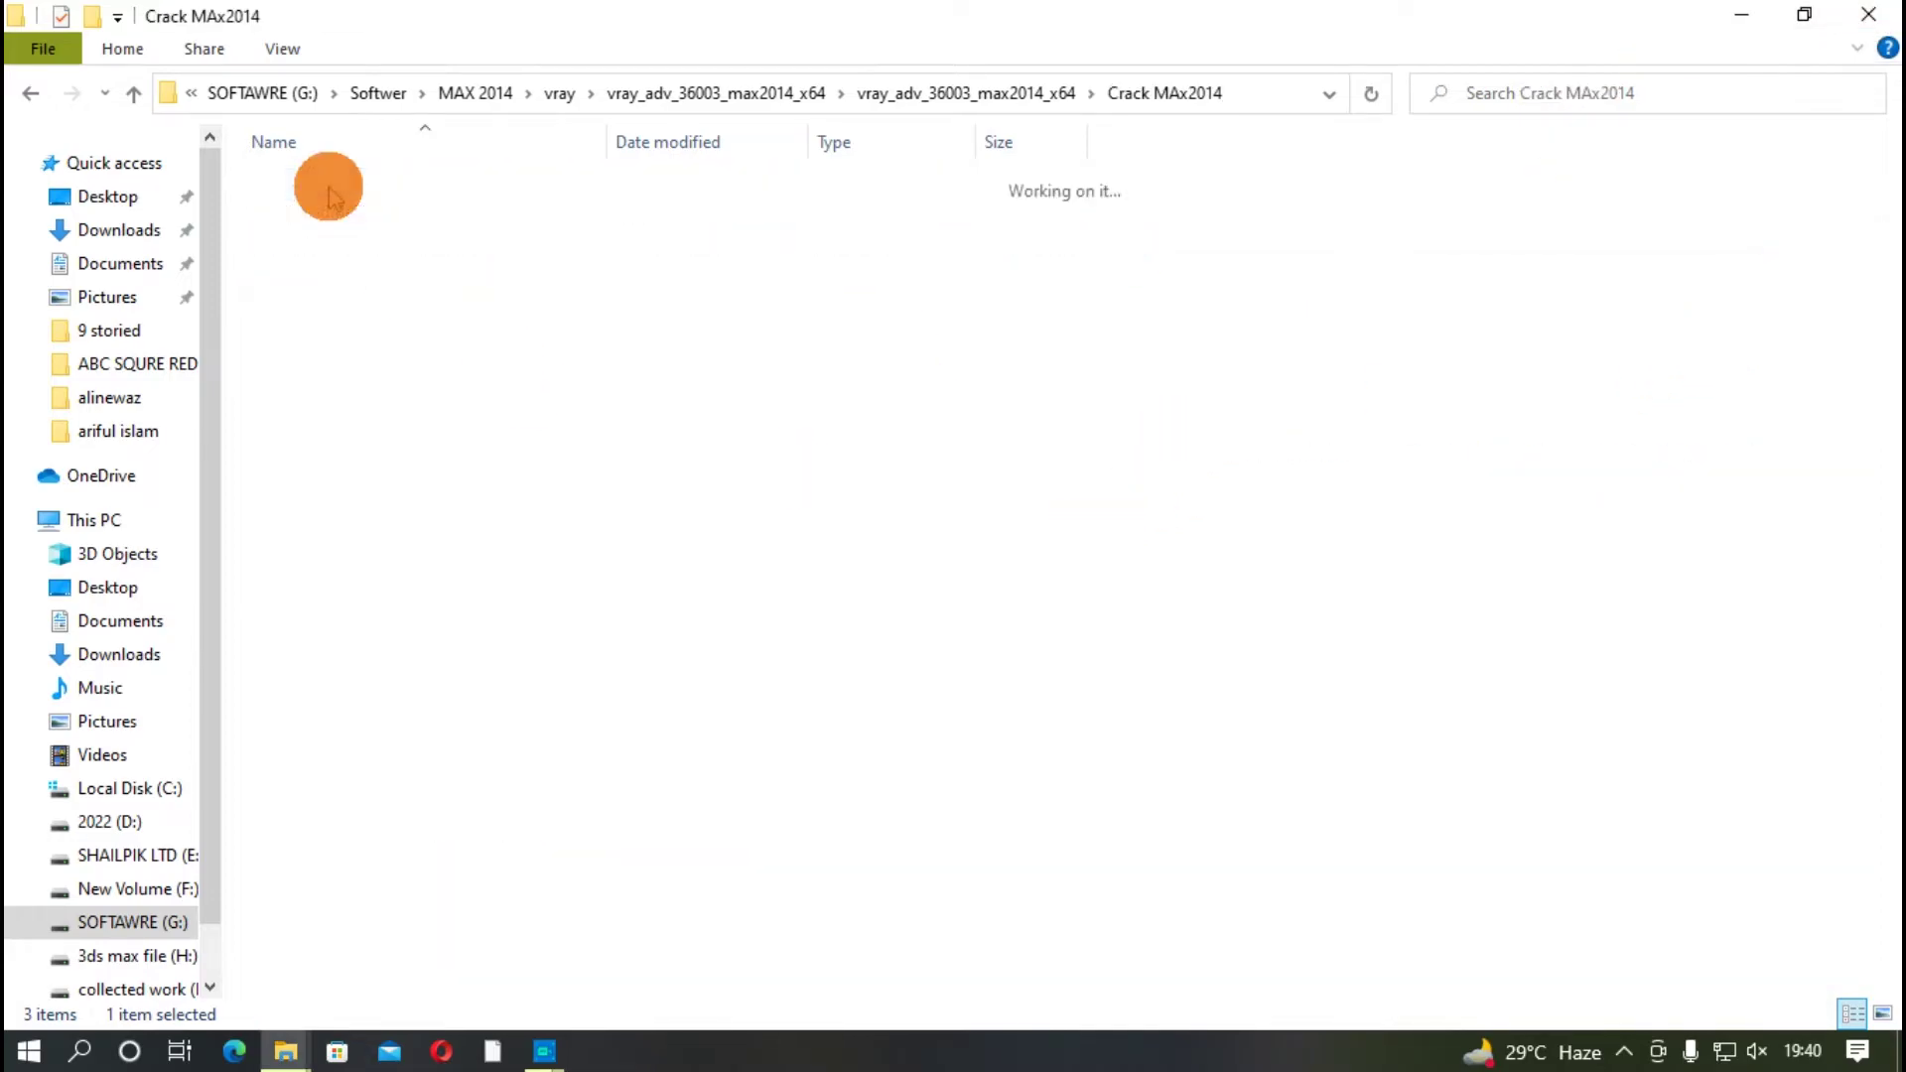
{"action": "left_click", "coordinate": [328, 185]}
{"action": "right_click", "coordinate": [328, 189]}
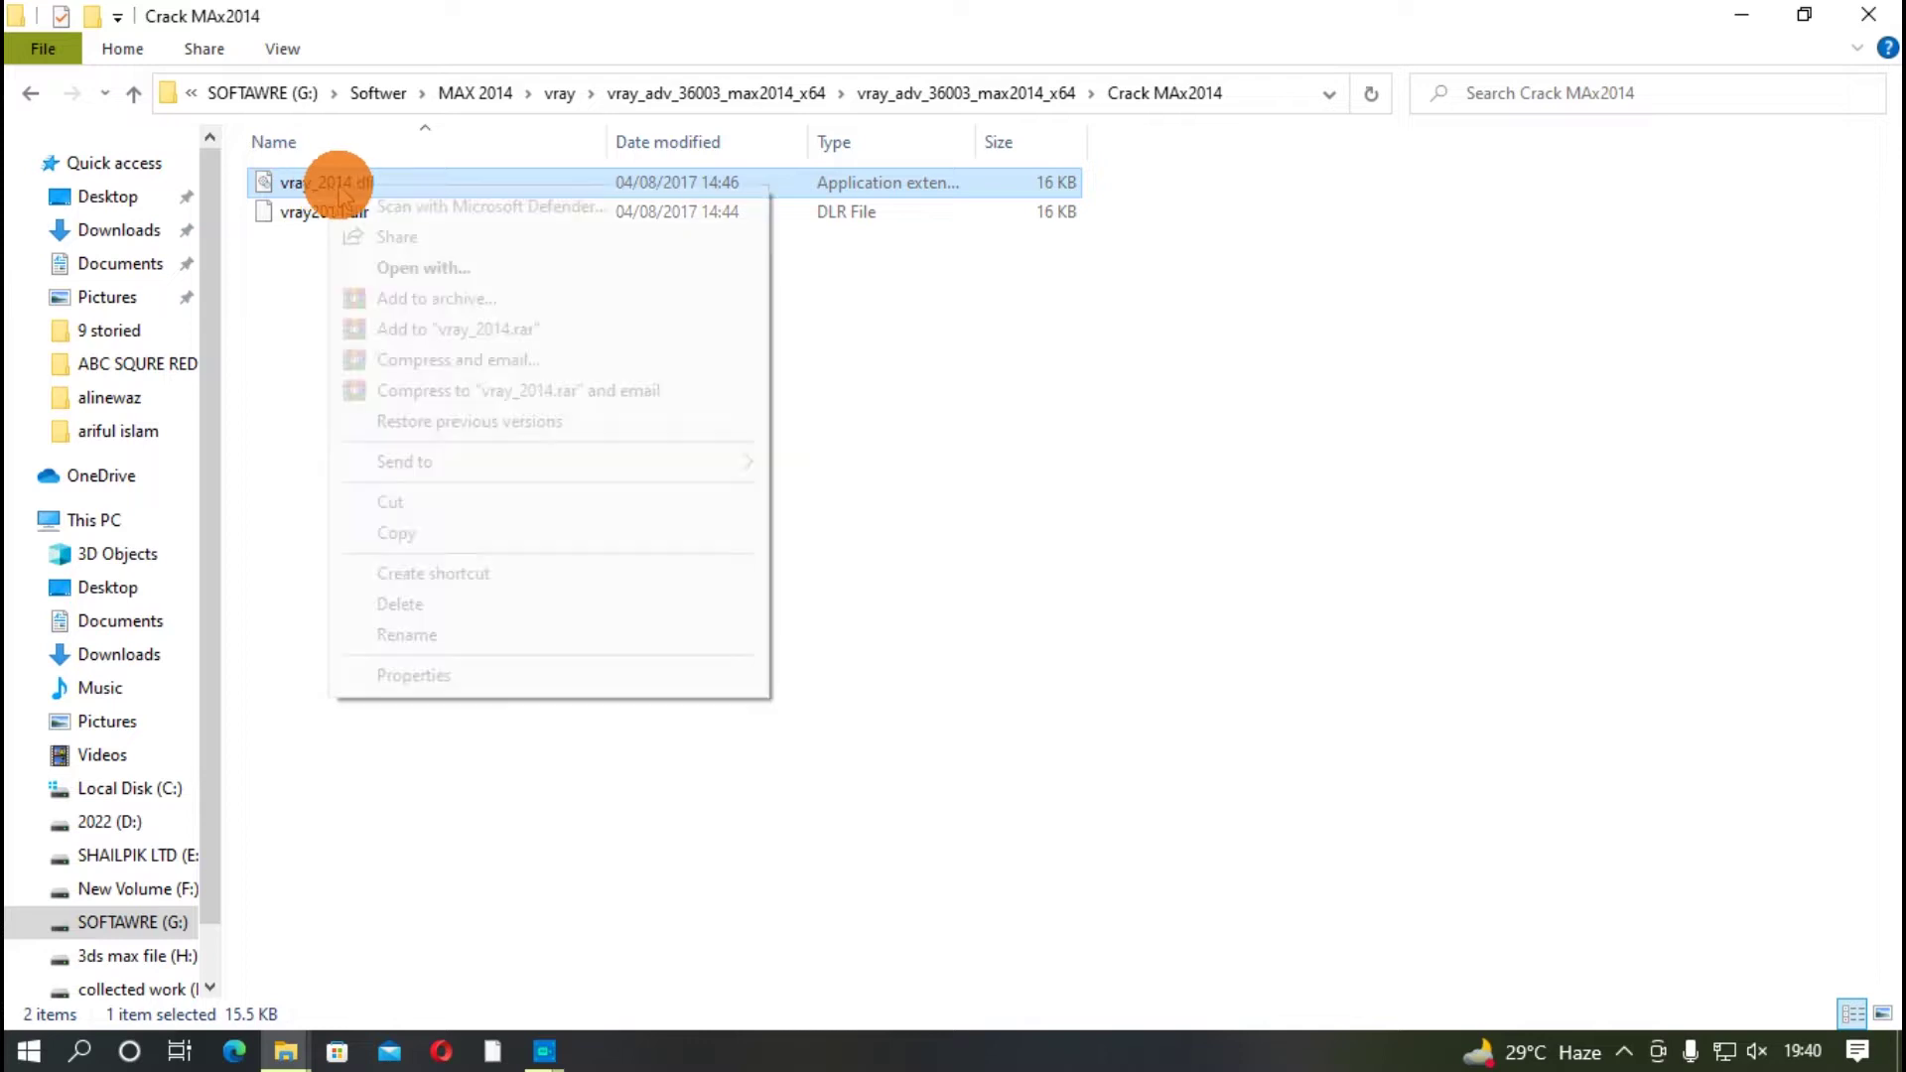
{"action": "left_click", "coordinate": [304, 534]}
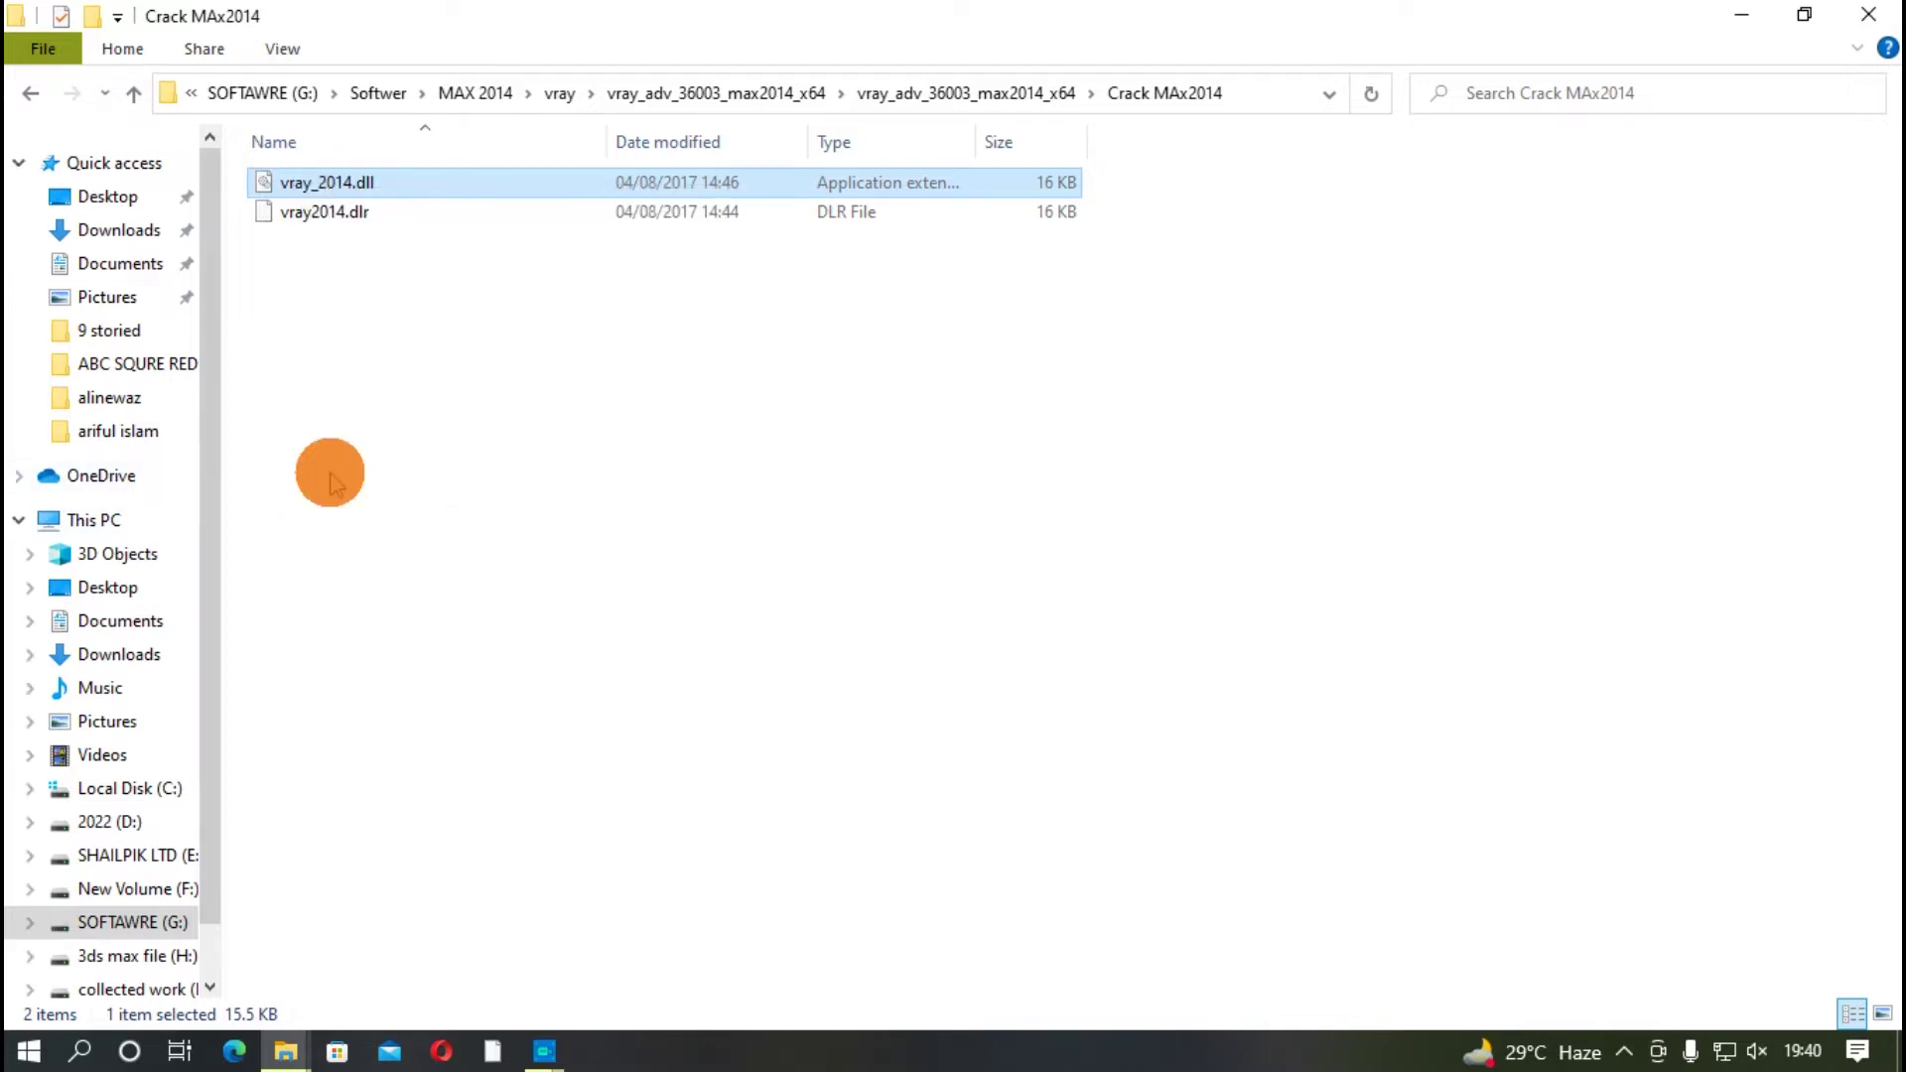
Open the C: drive's Program Files\Chaos Group\V-Ray\RT for 3ds Max 2014 for x64\bin\plugins folder in a new Explorer window
{"action": "left_click", "coordinate": [1740, 15]}
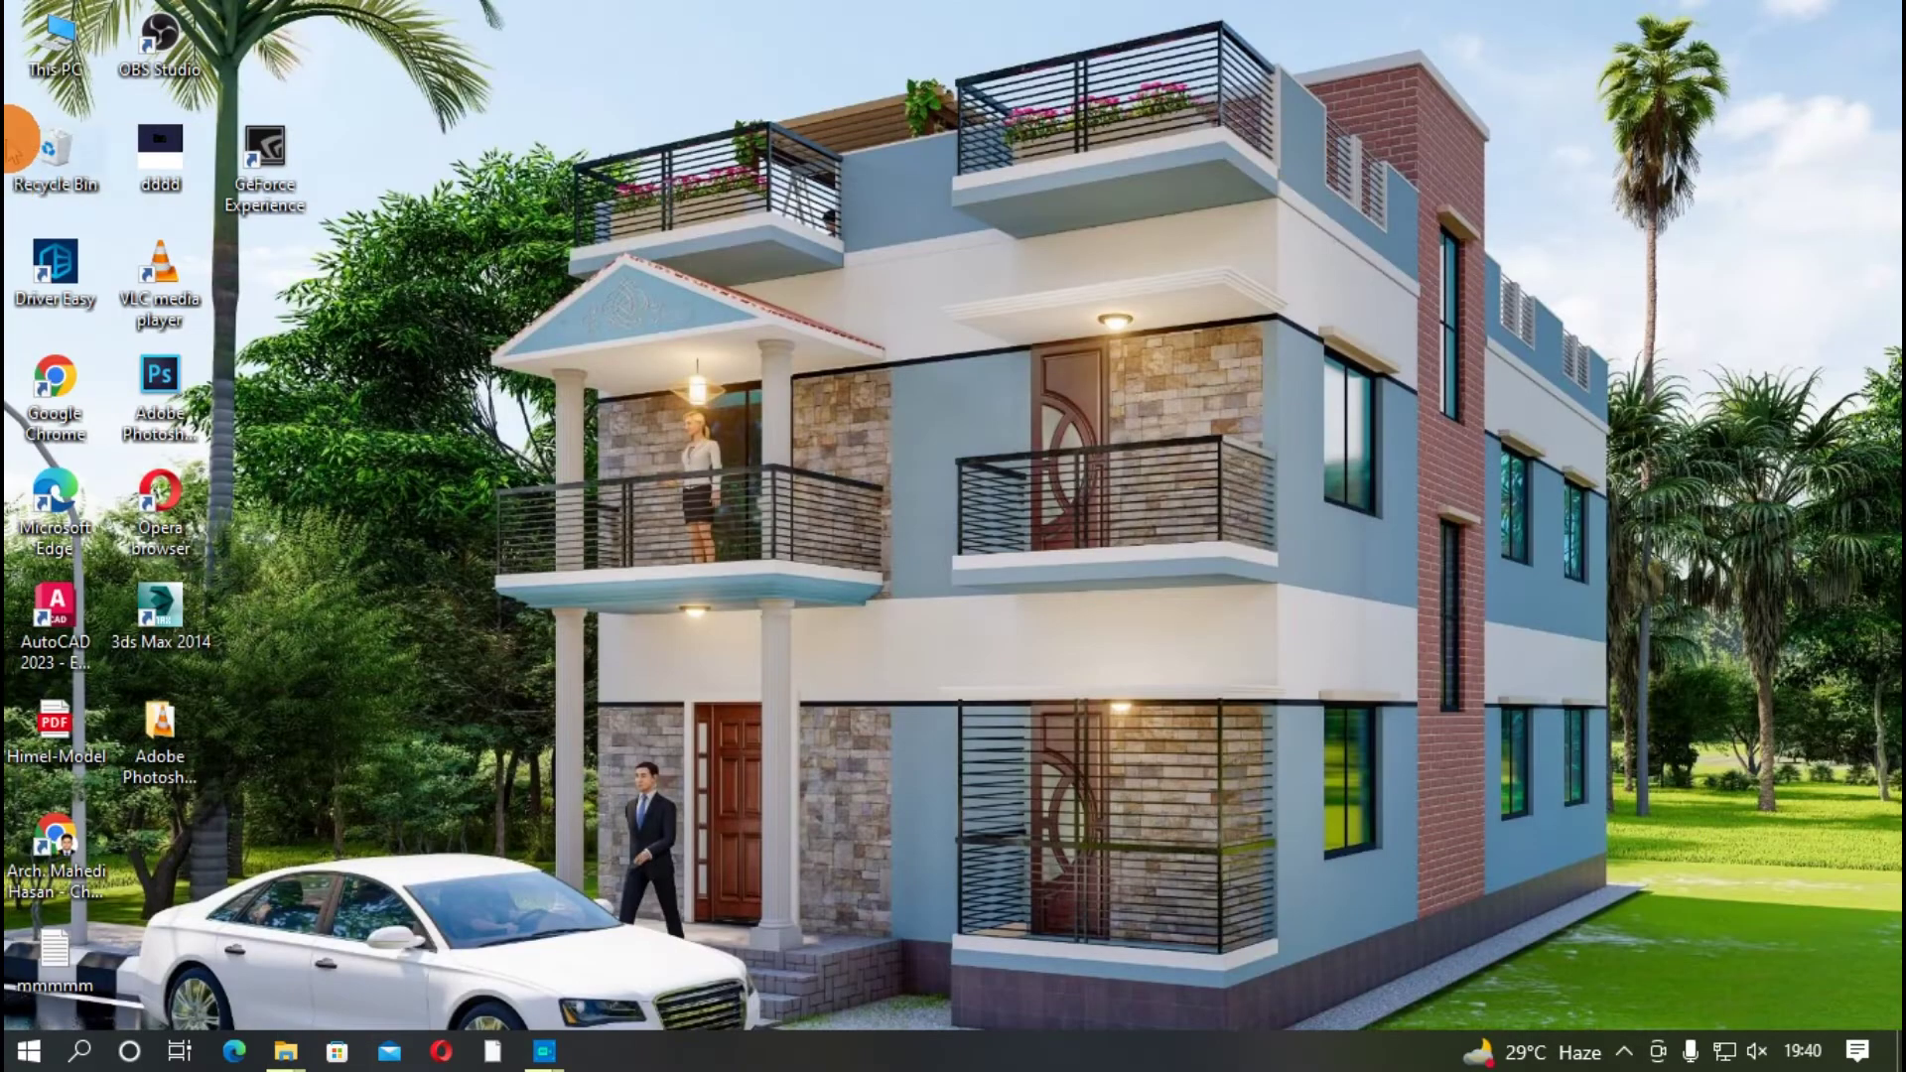
{"action": "double_click", "coordinate": [61, 38]}
{"action": "double_click", "coordinate": [468, 397]}
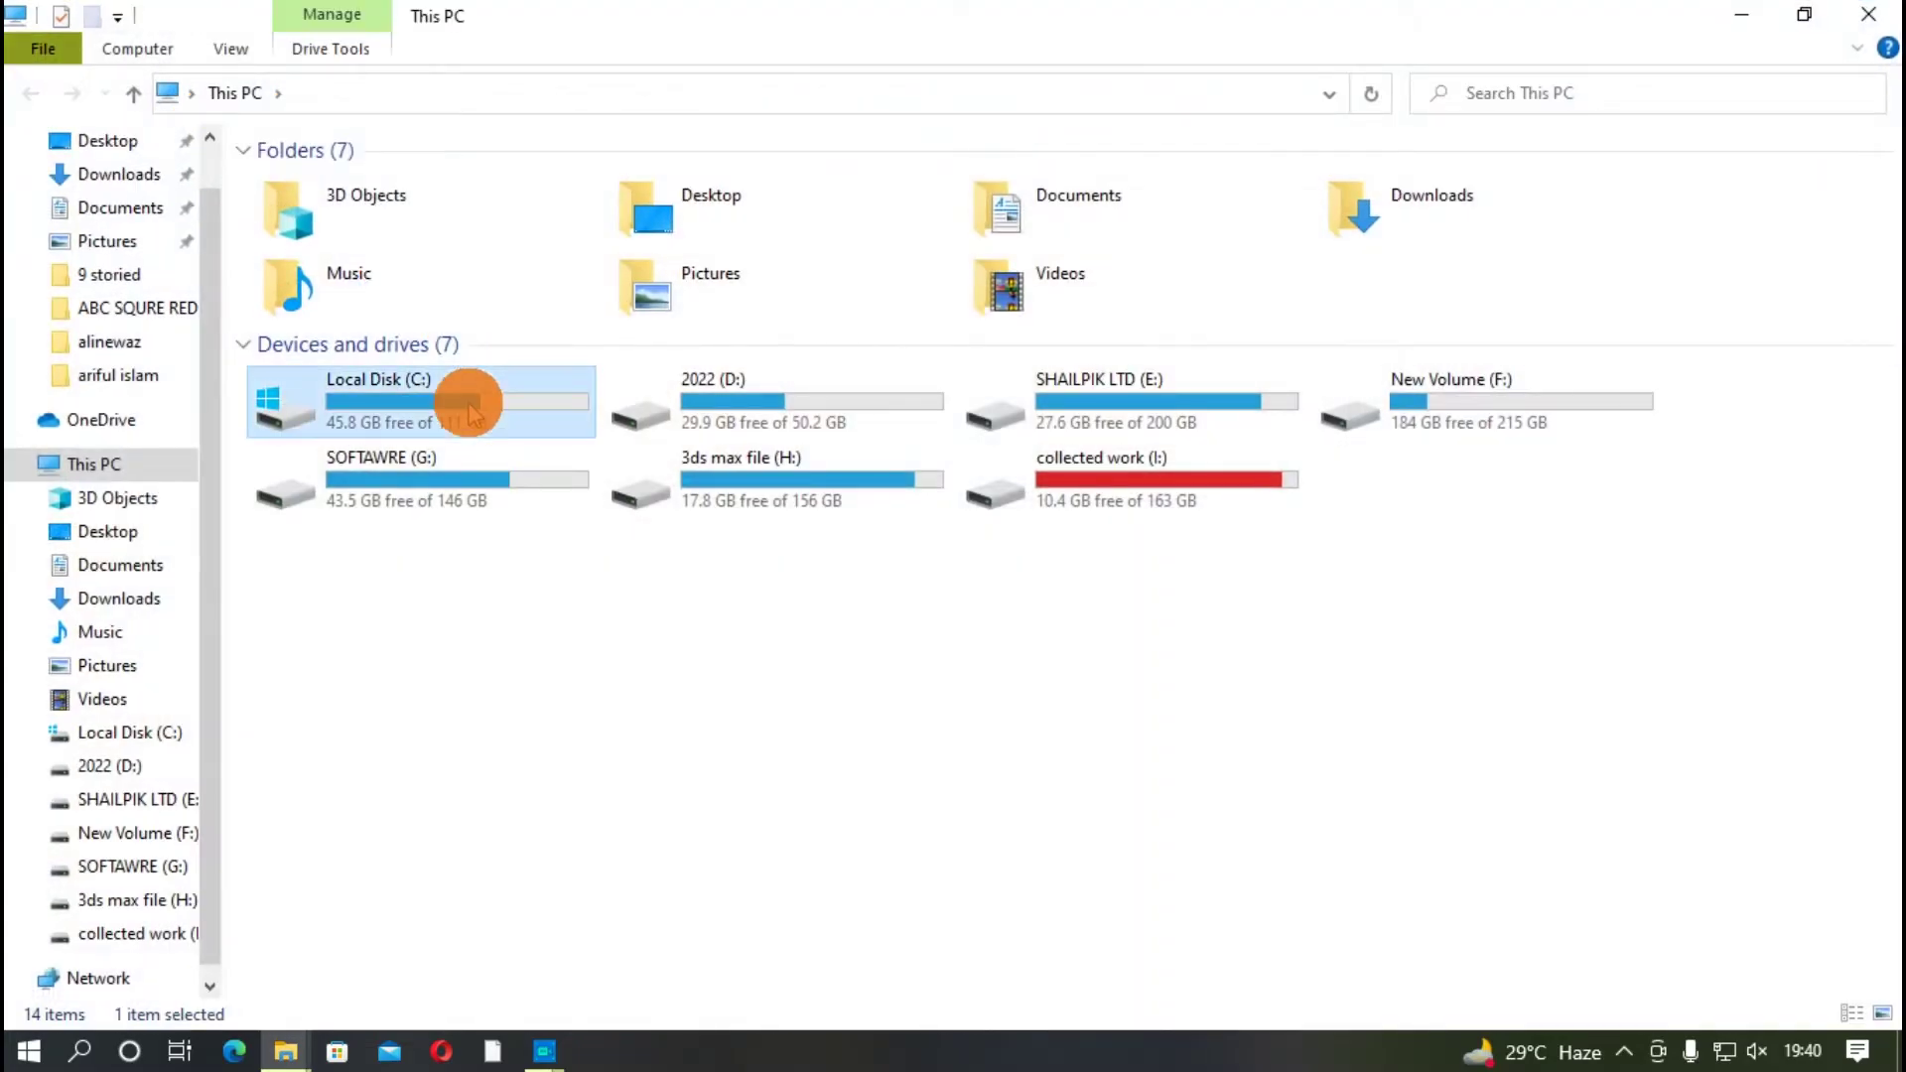
{"action": "left_click", "coordinate": [338, 269]}
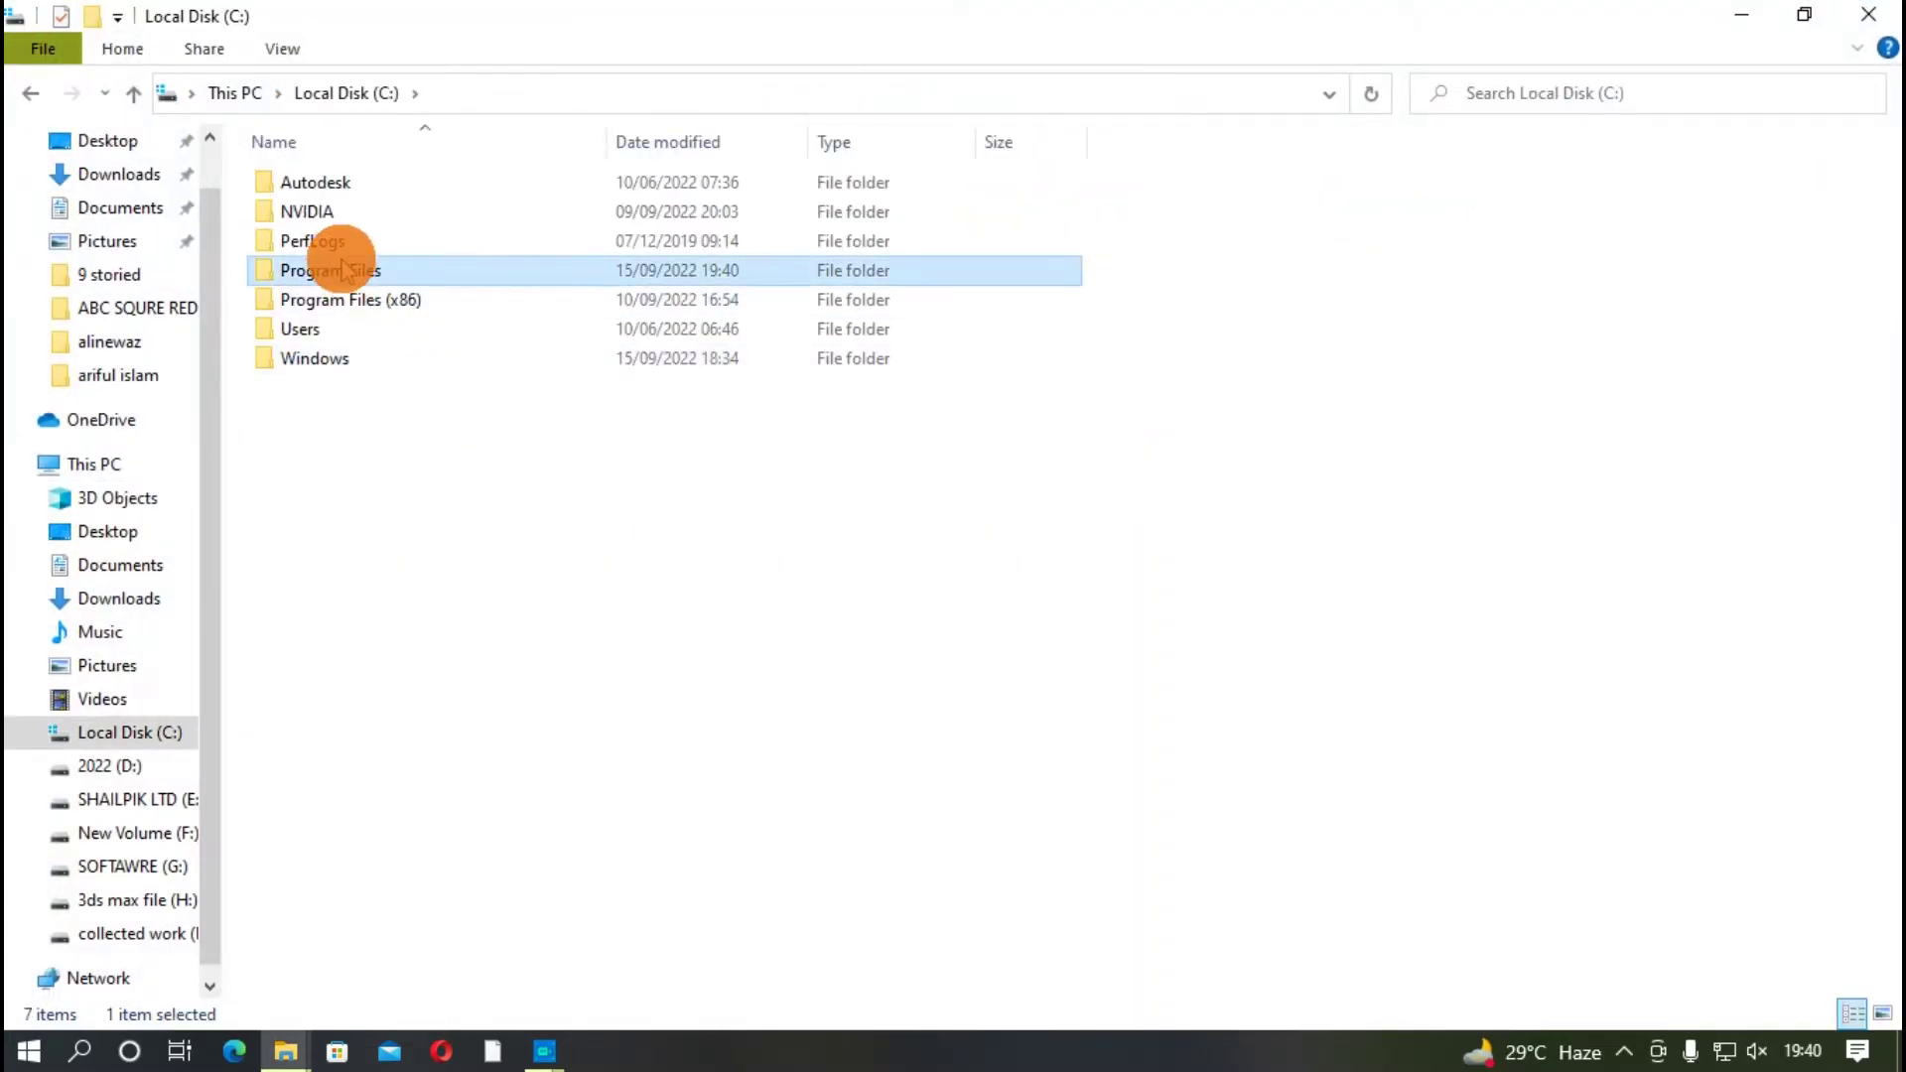
{"action": "double_click", "coordinate": [347, 276]}
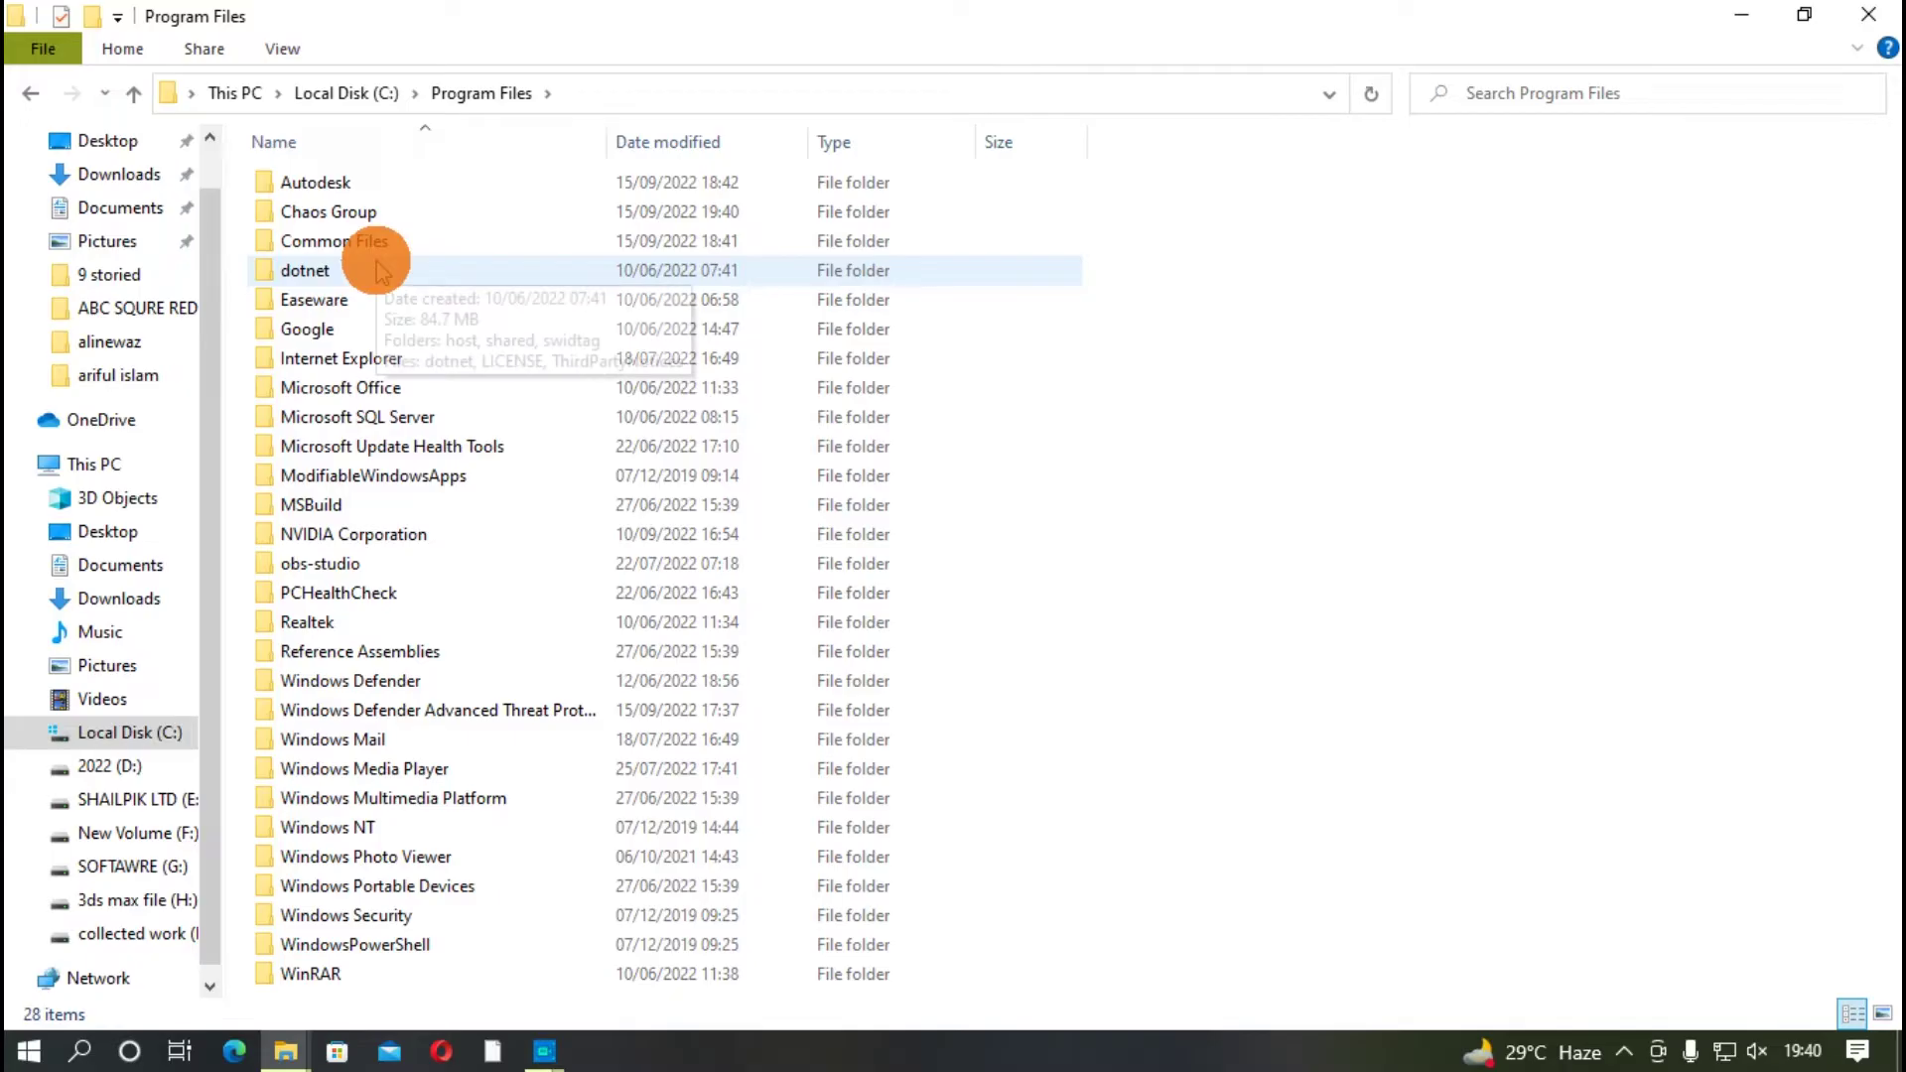
{"action": "double_click", "coordinate": [359, 212]}
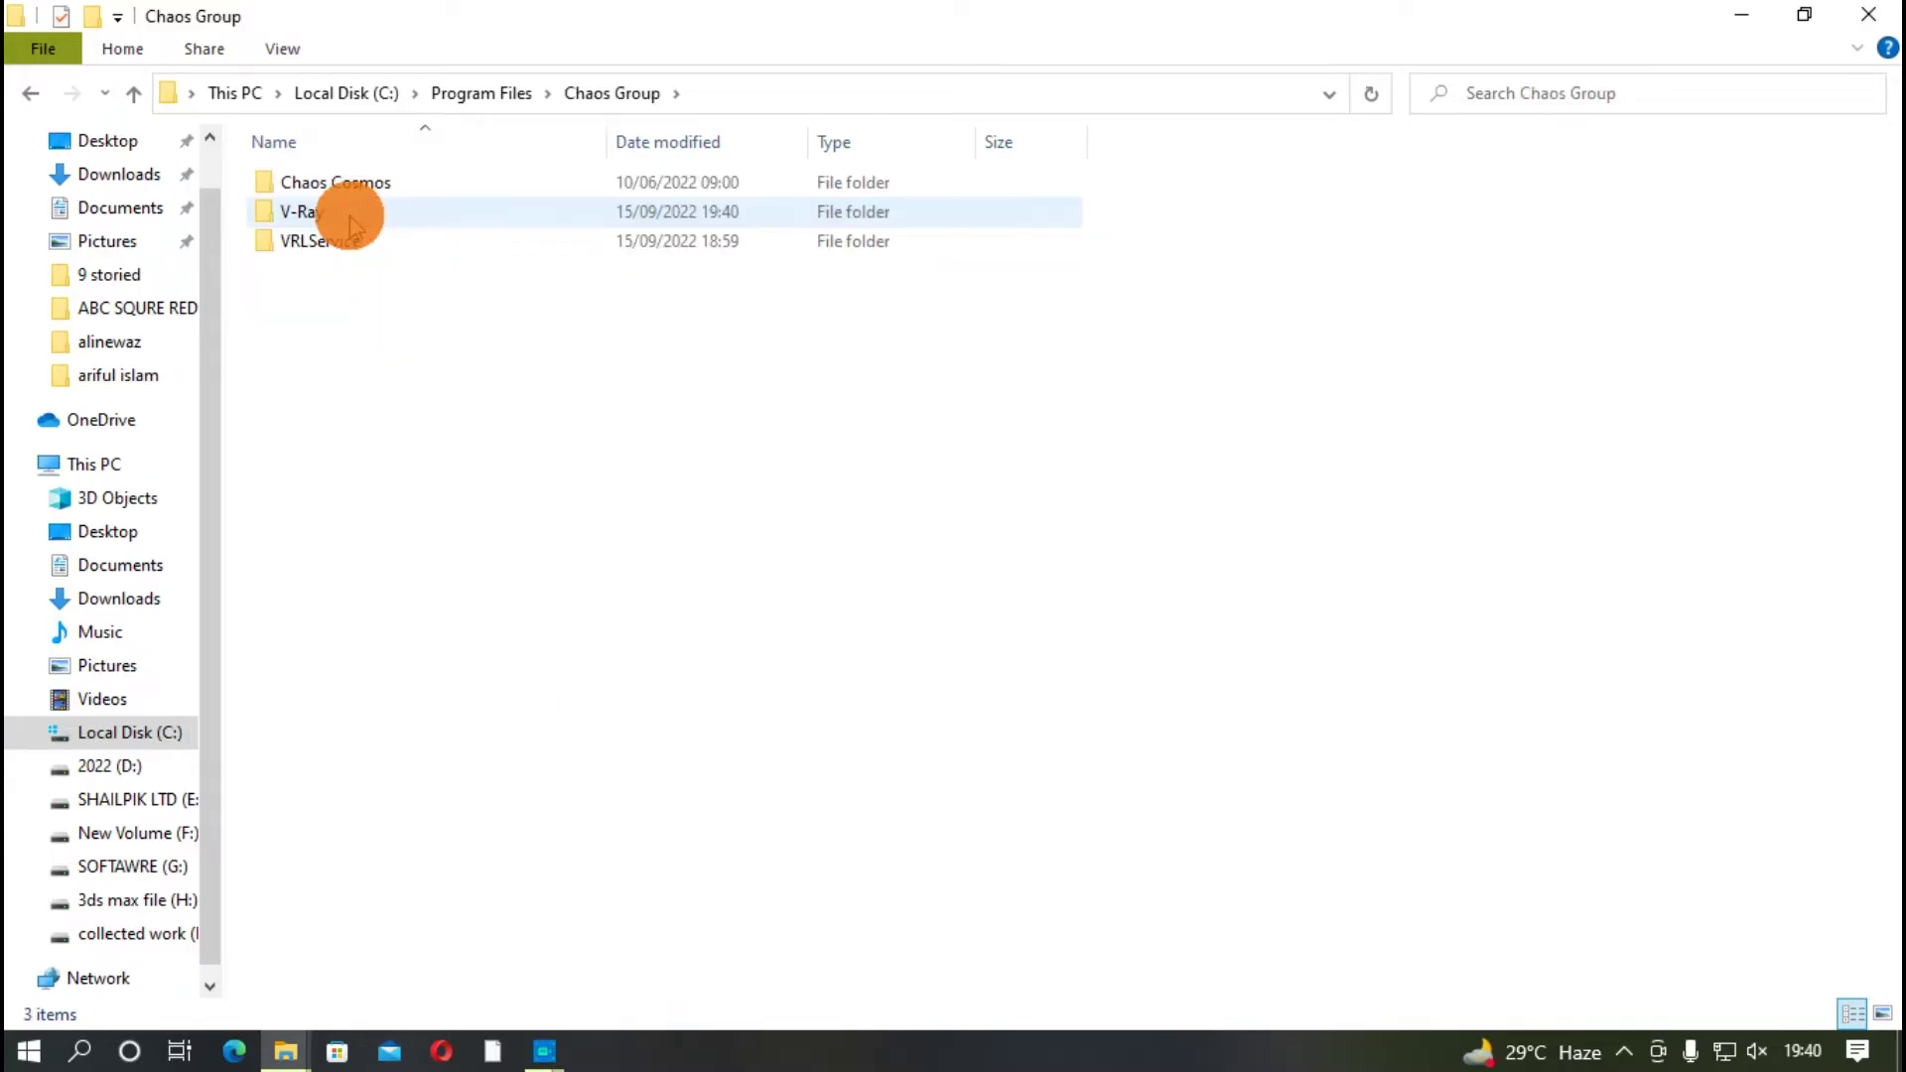
{"action": "double_click", "coordinate": [355, 212]}
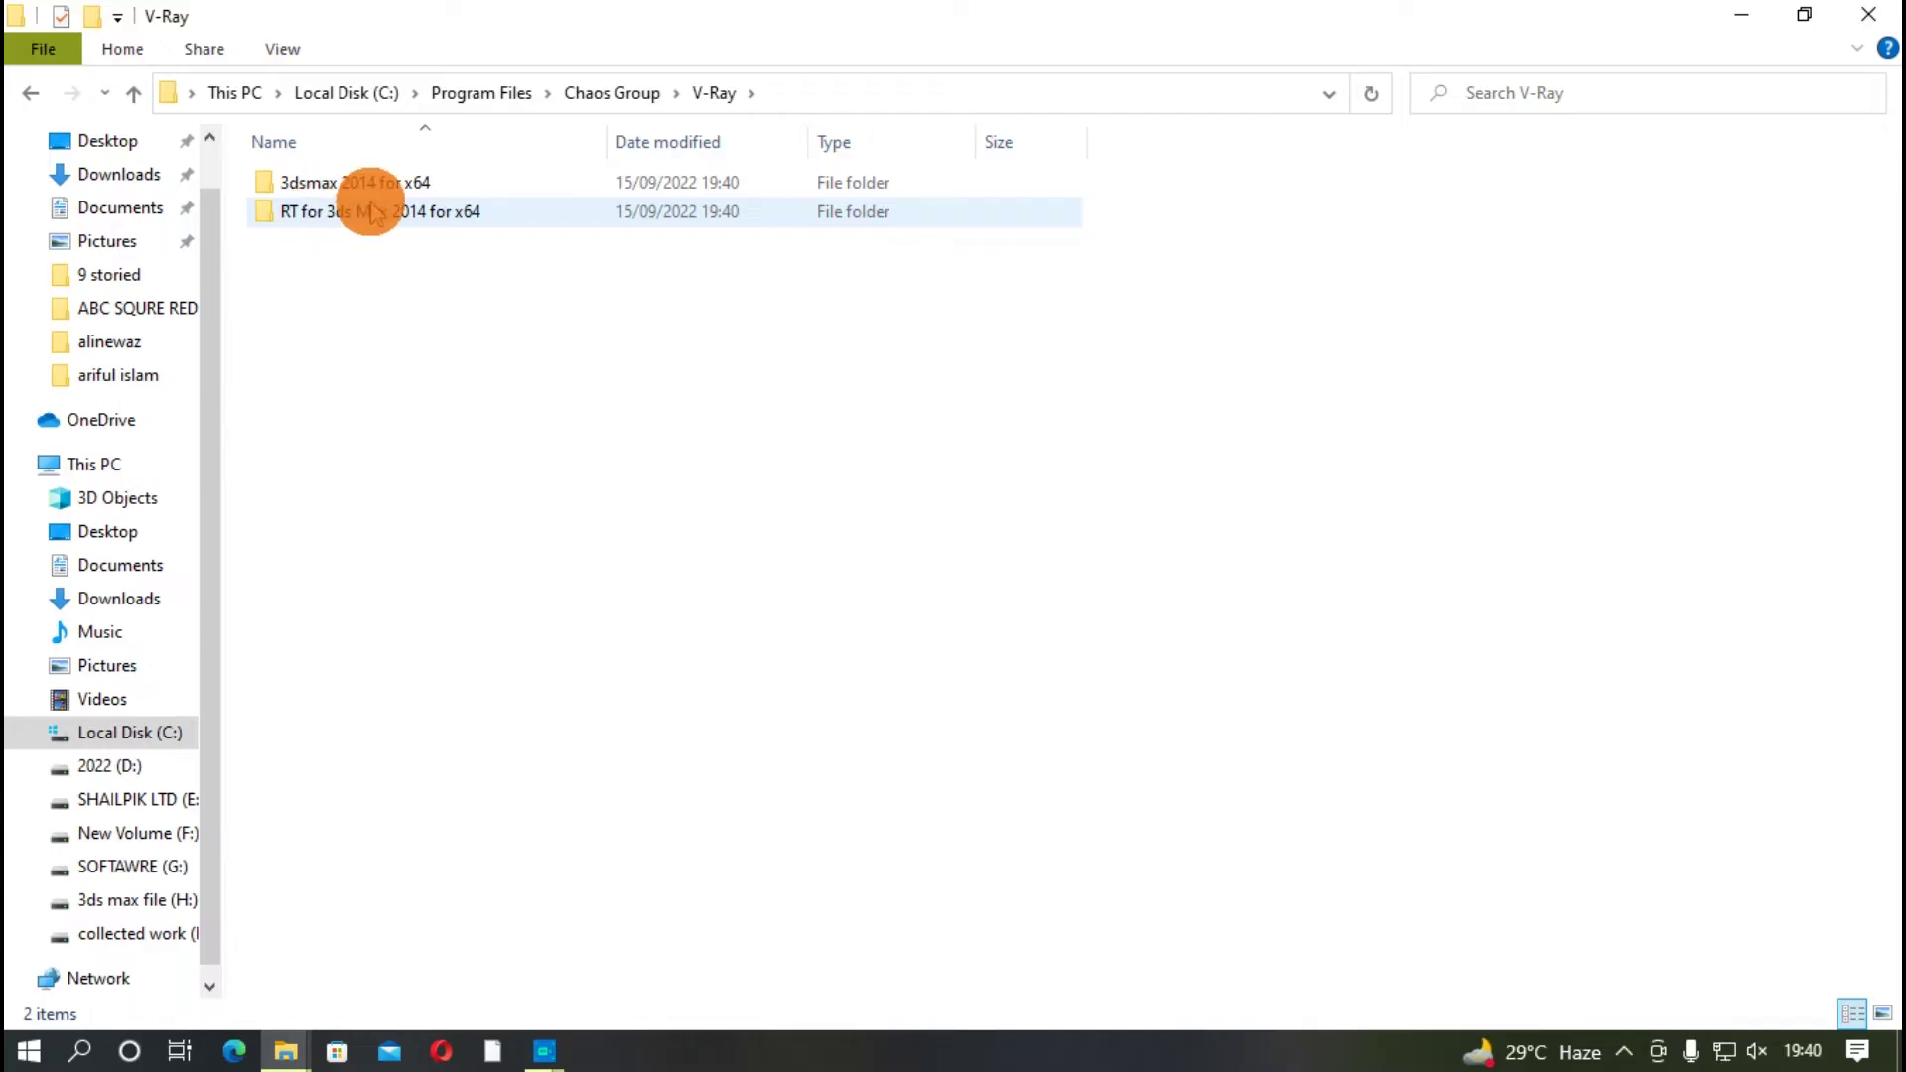
{"action": "double_click", "coordinate": [342, 216]}
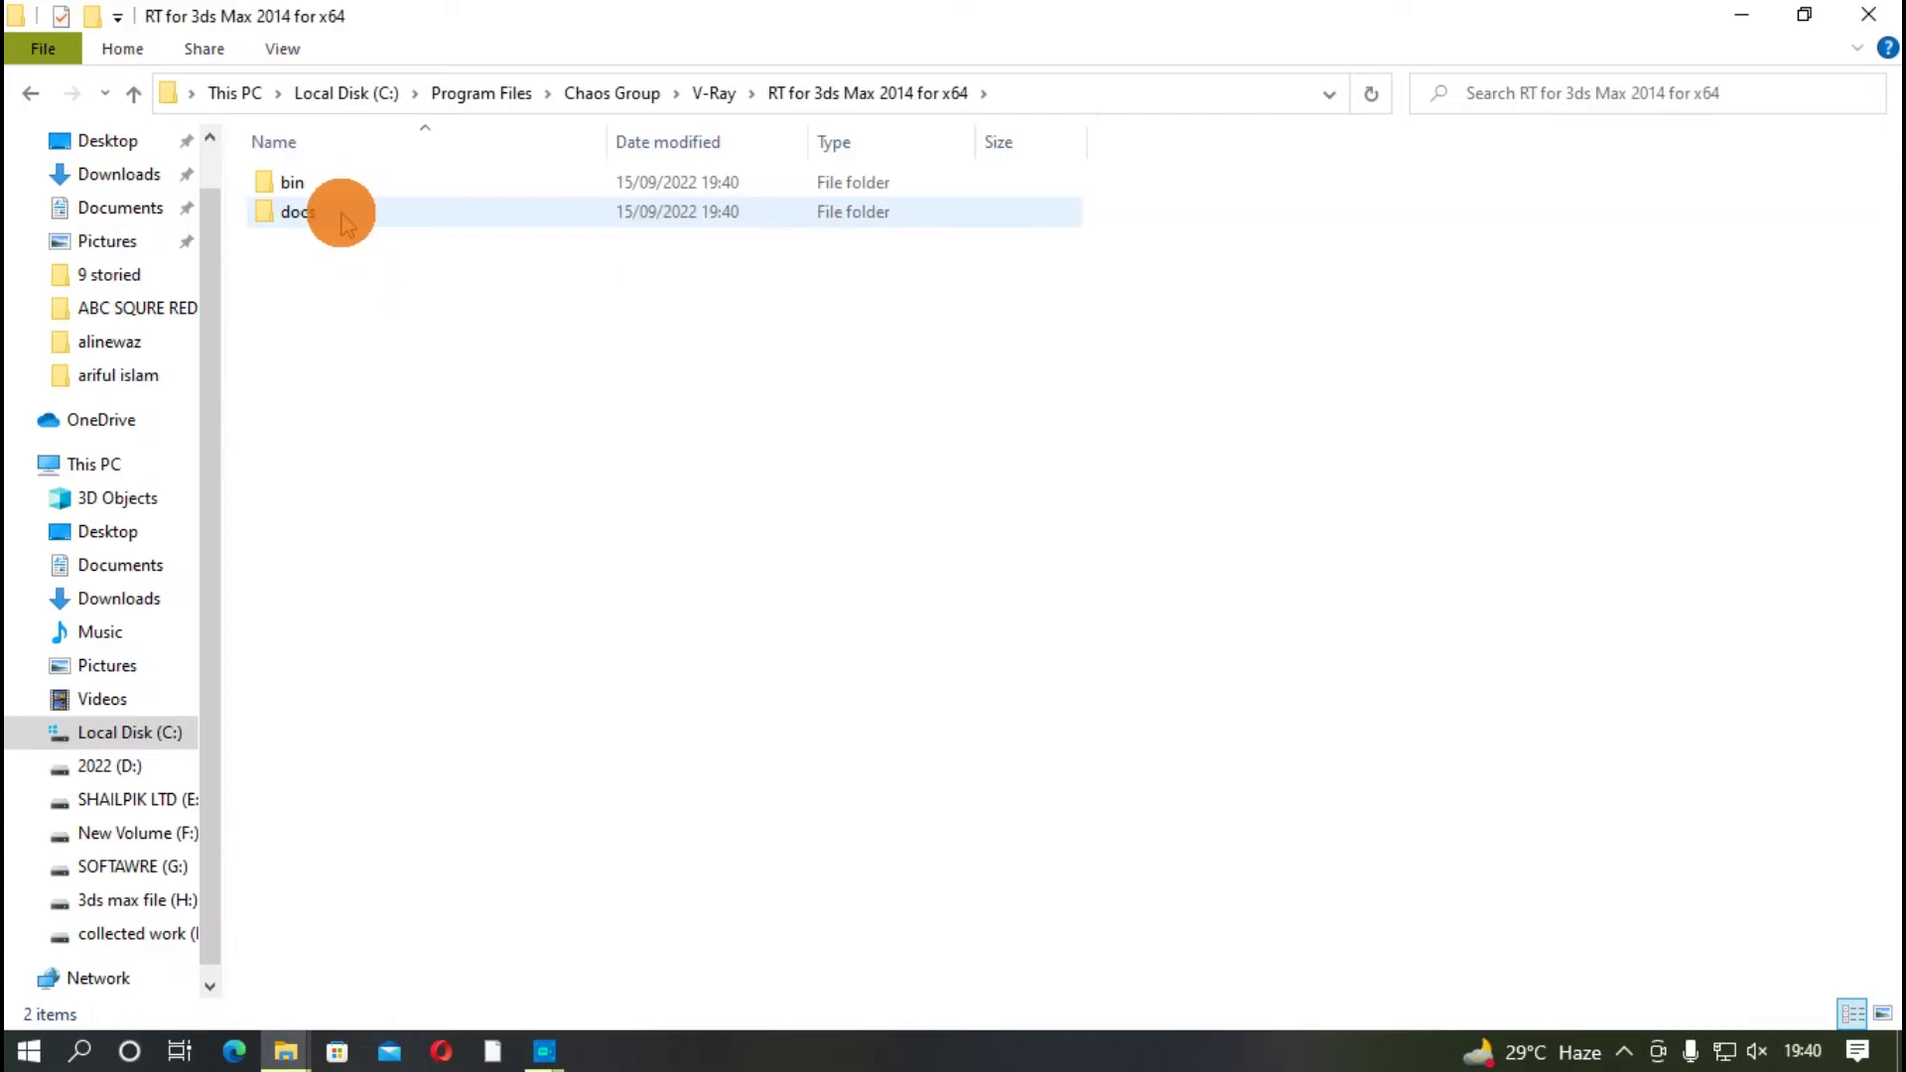
{"action": "double_click", "coordinate": [301, 180]}
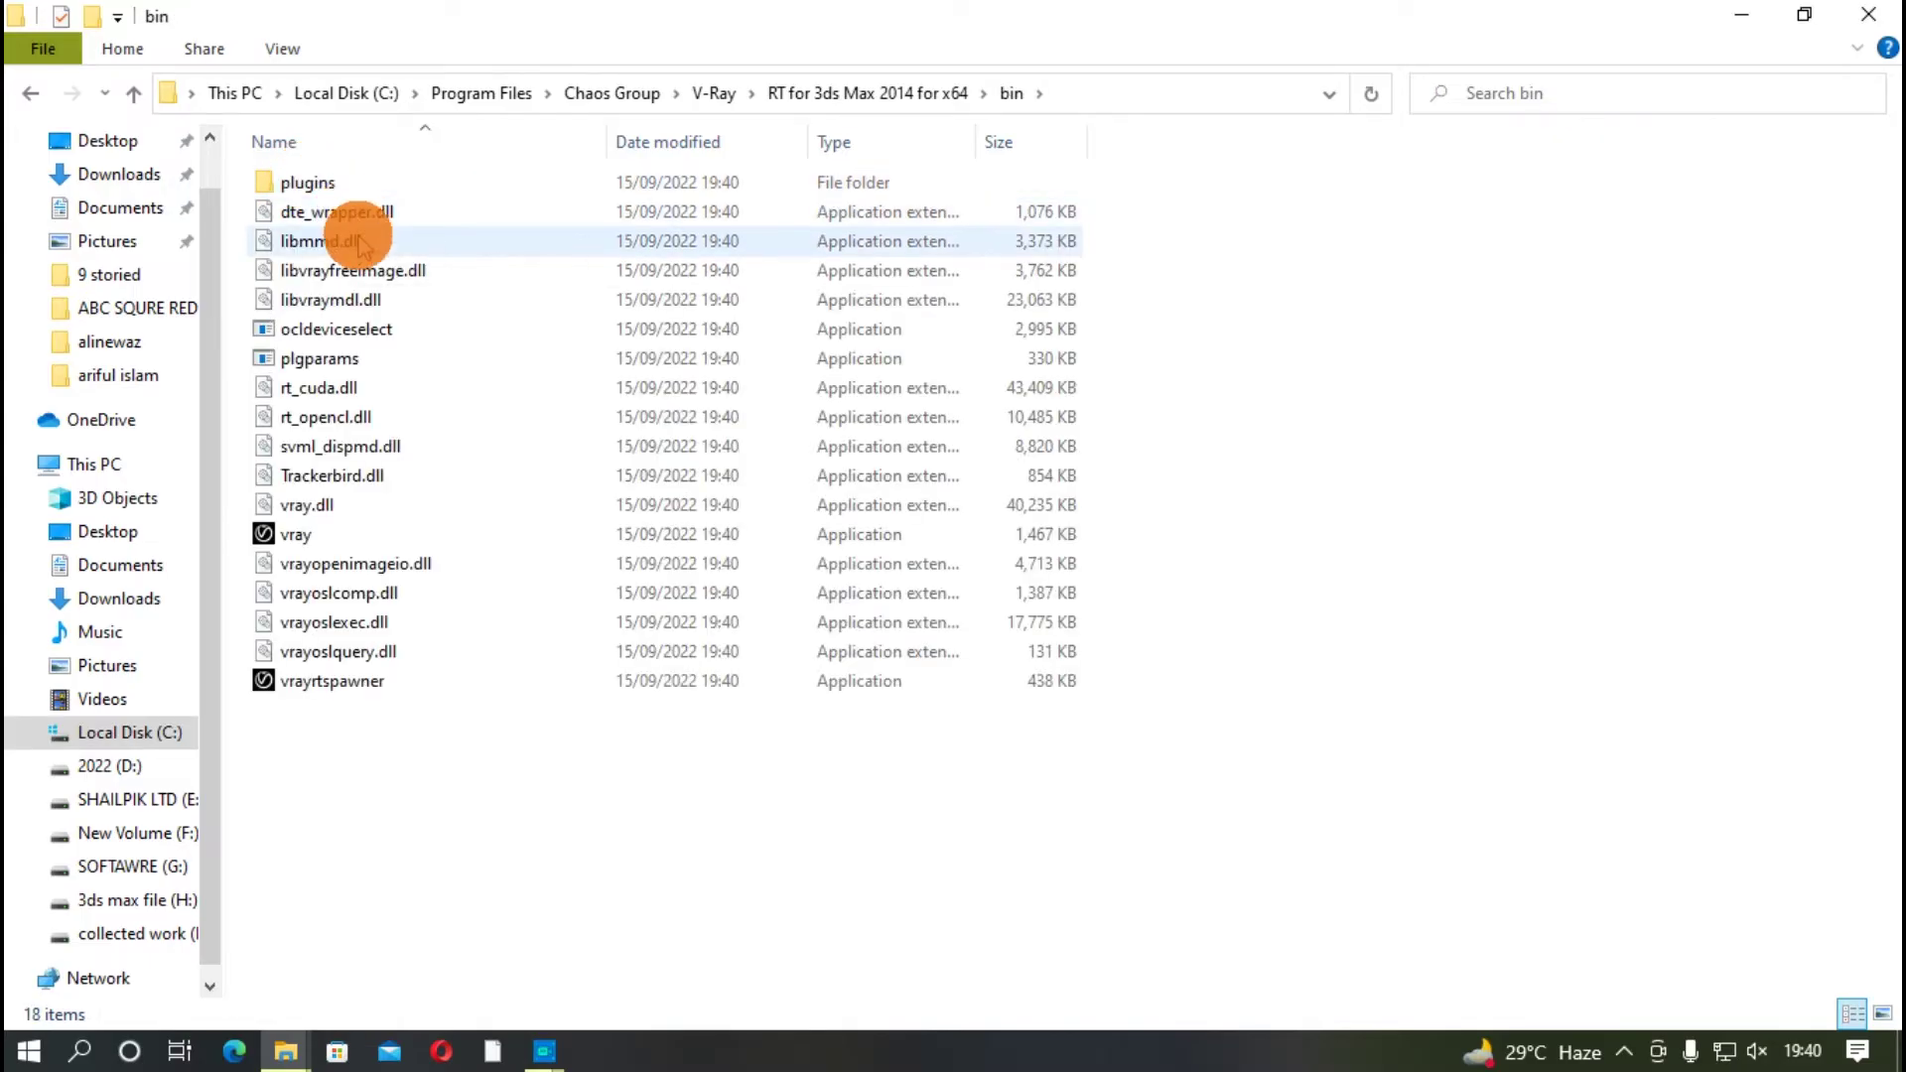
{"action": "double_click", "coordinate": [318, 180]}
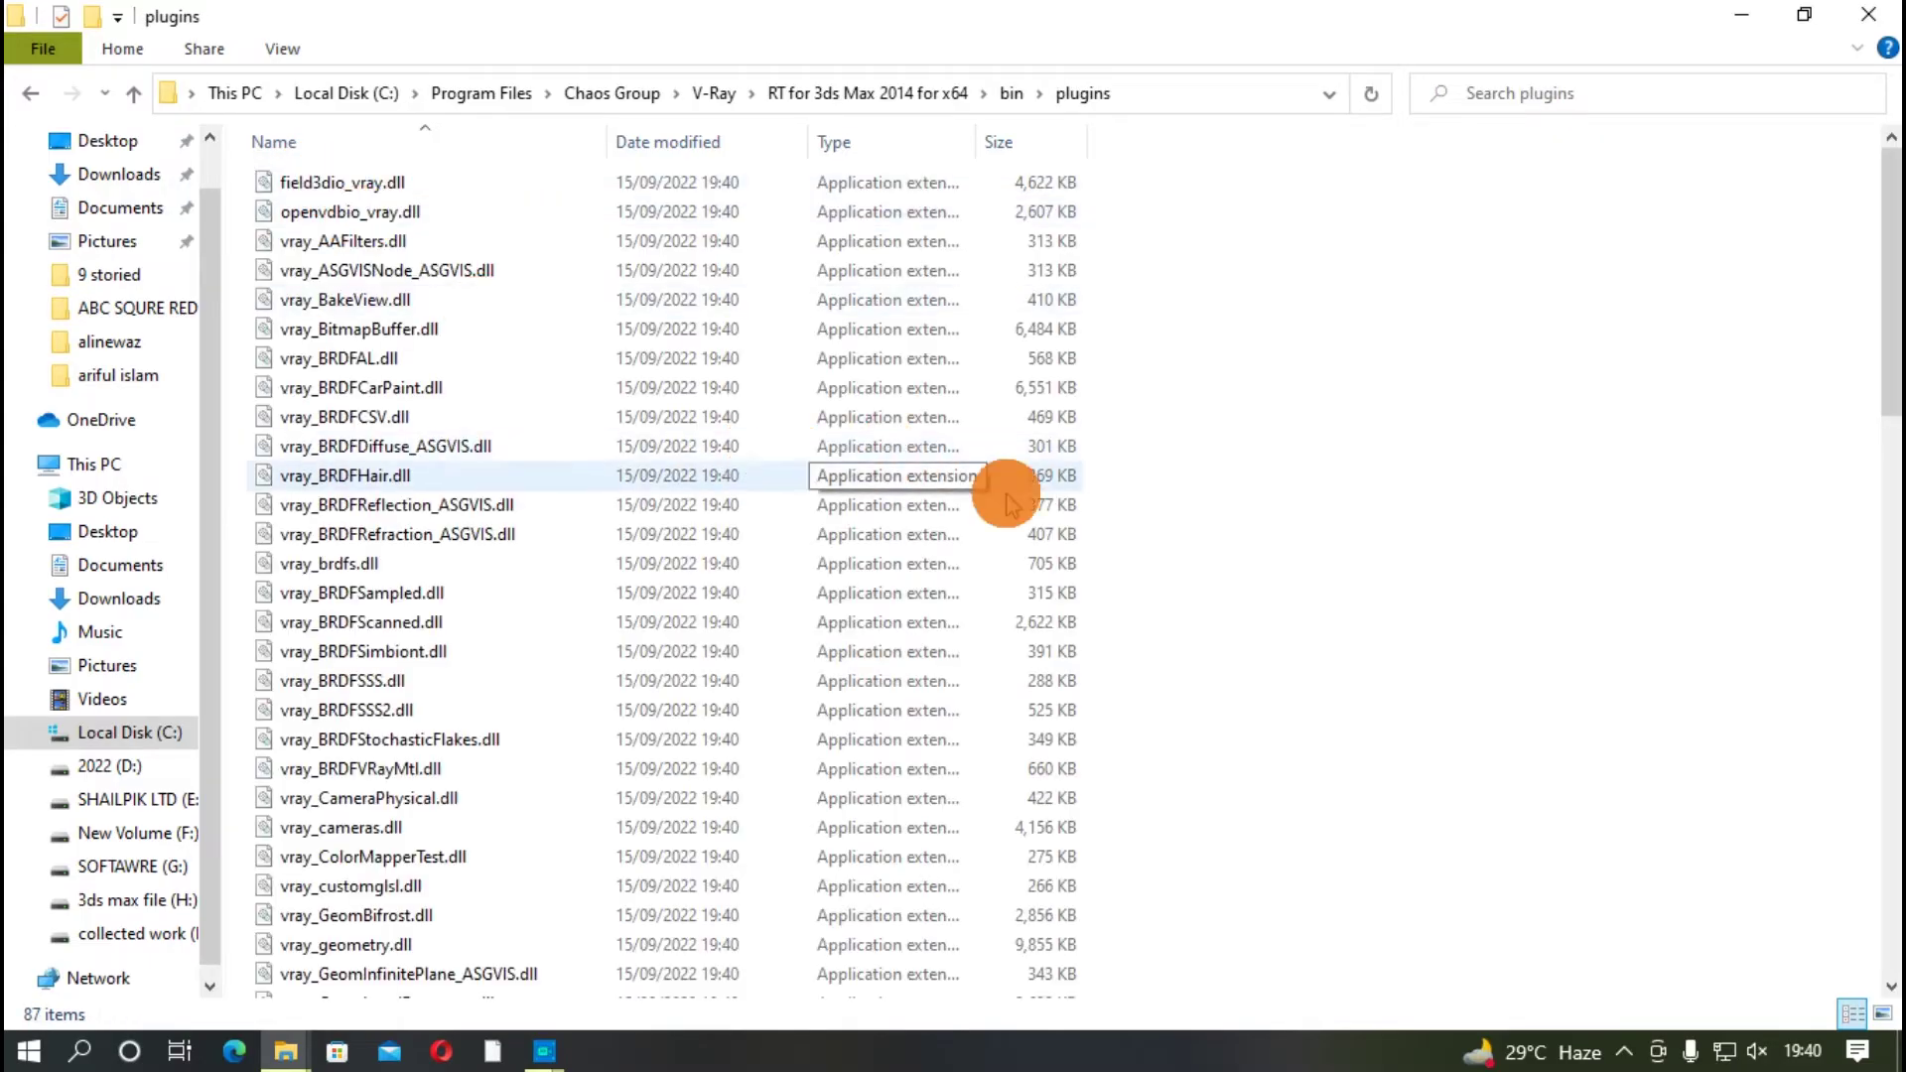
Paste vray_2014.dll into the plugins folder, granting administrator permission
{"action": "right_click", "coordinate": [1231, 445]}
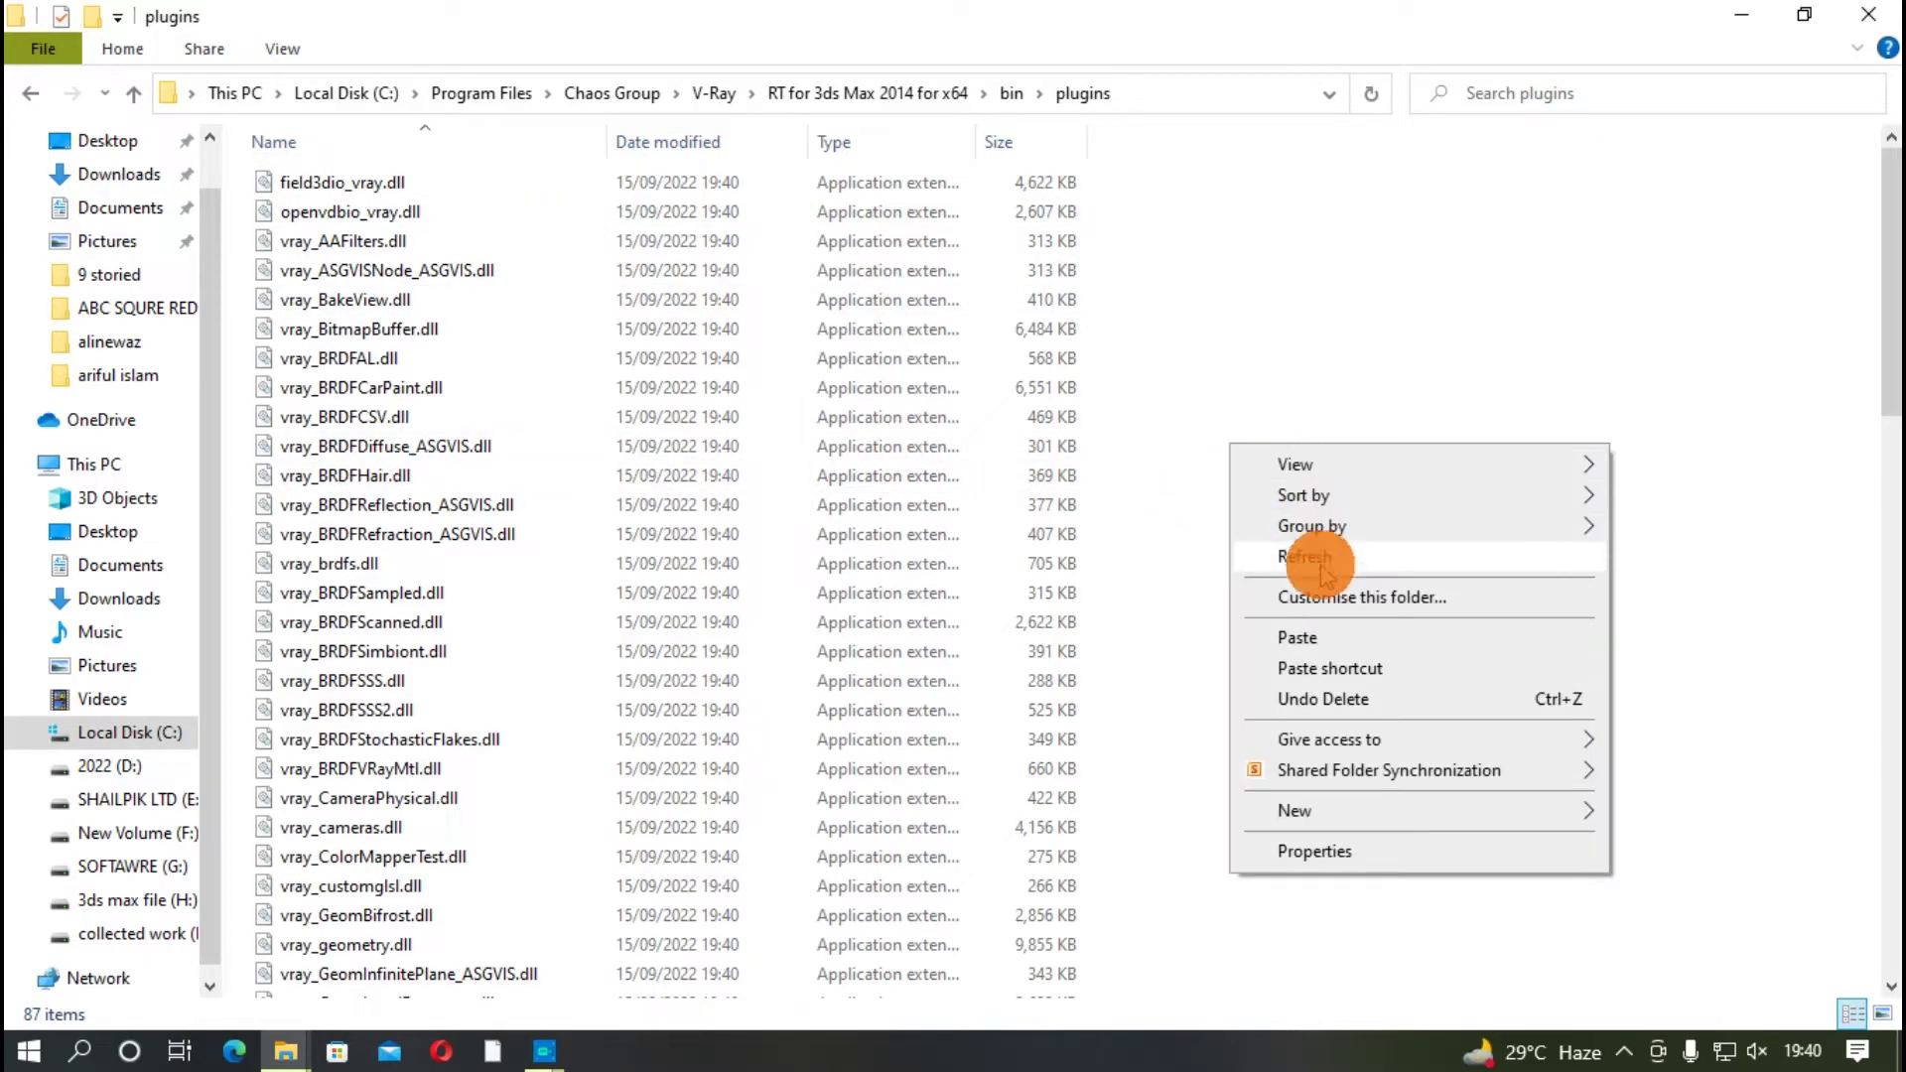
{"action": "left_click", "coordinate": [1309, 639]}
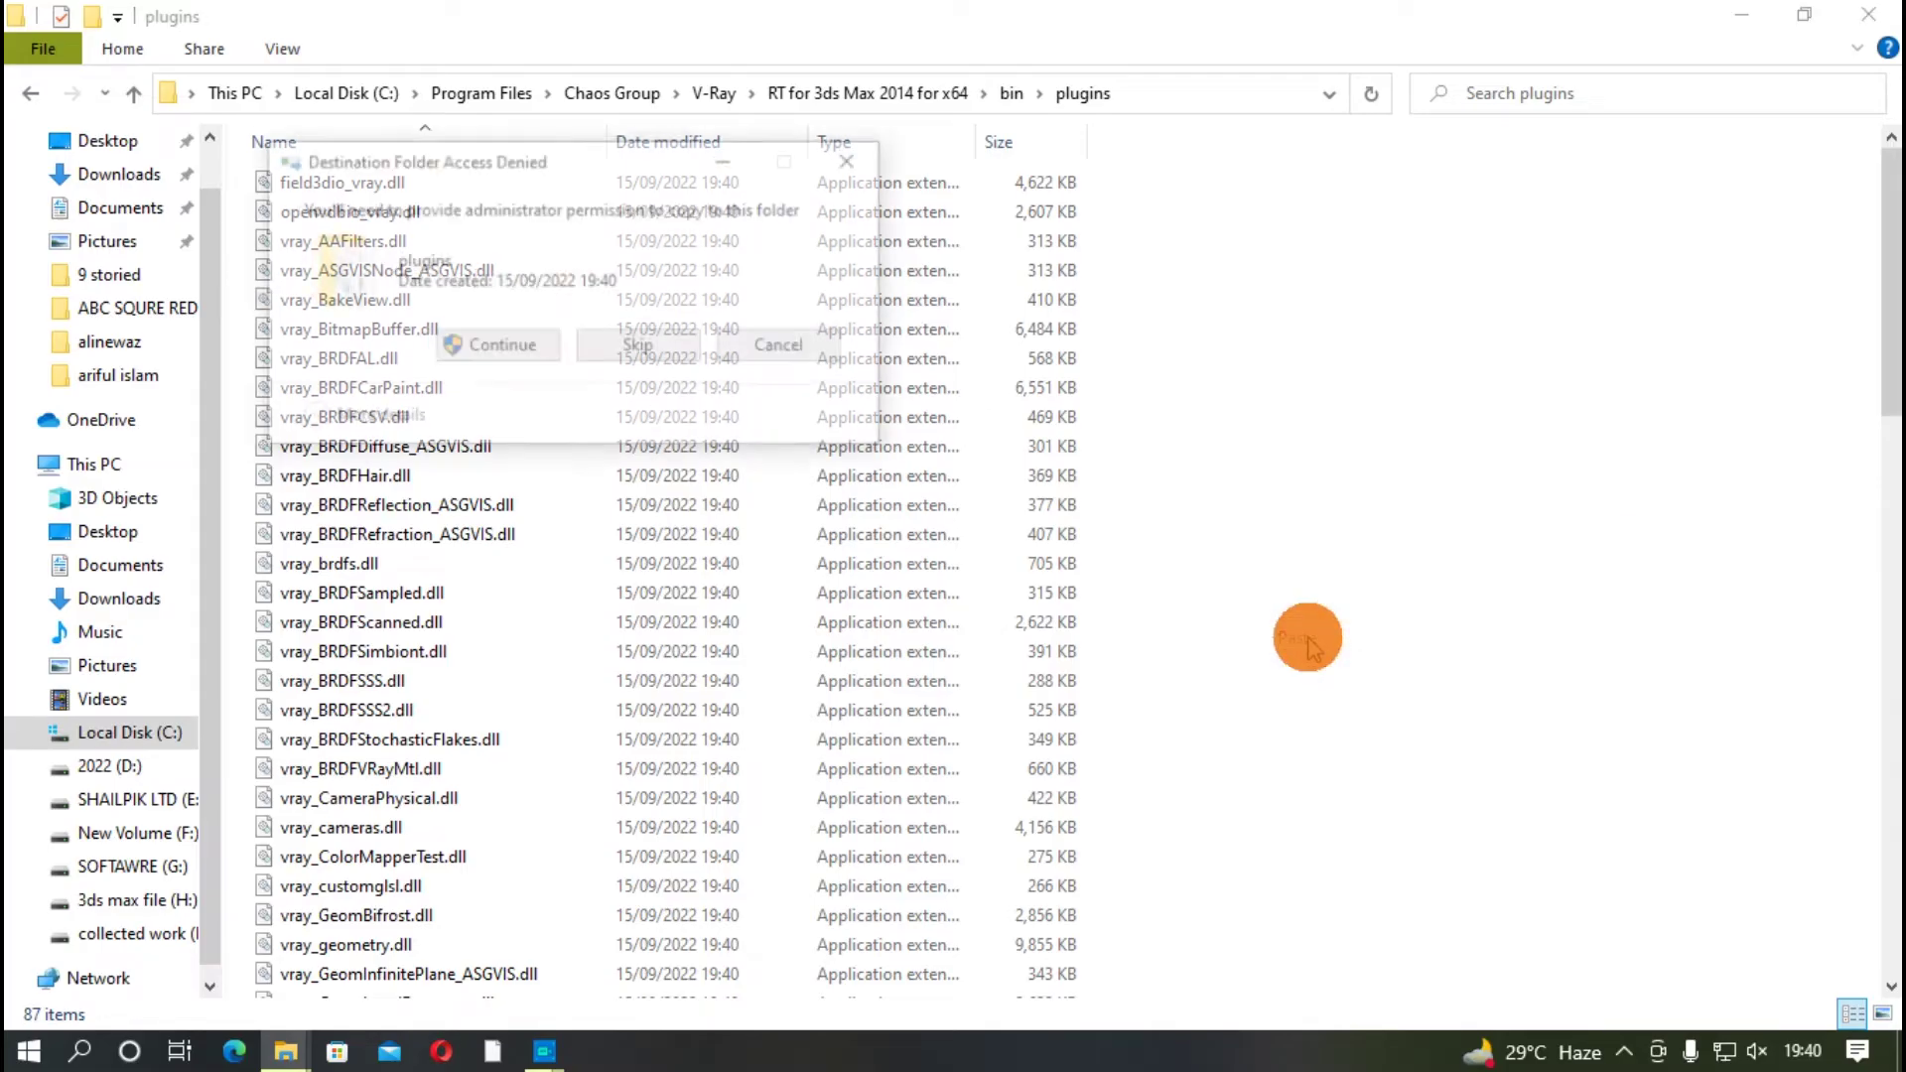
{"action": "left_click", "coordinate": [511, 342]}
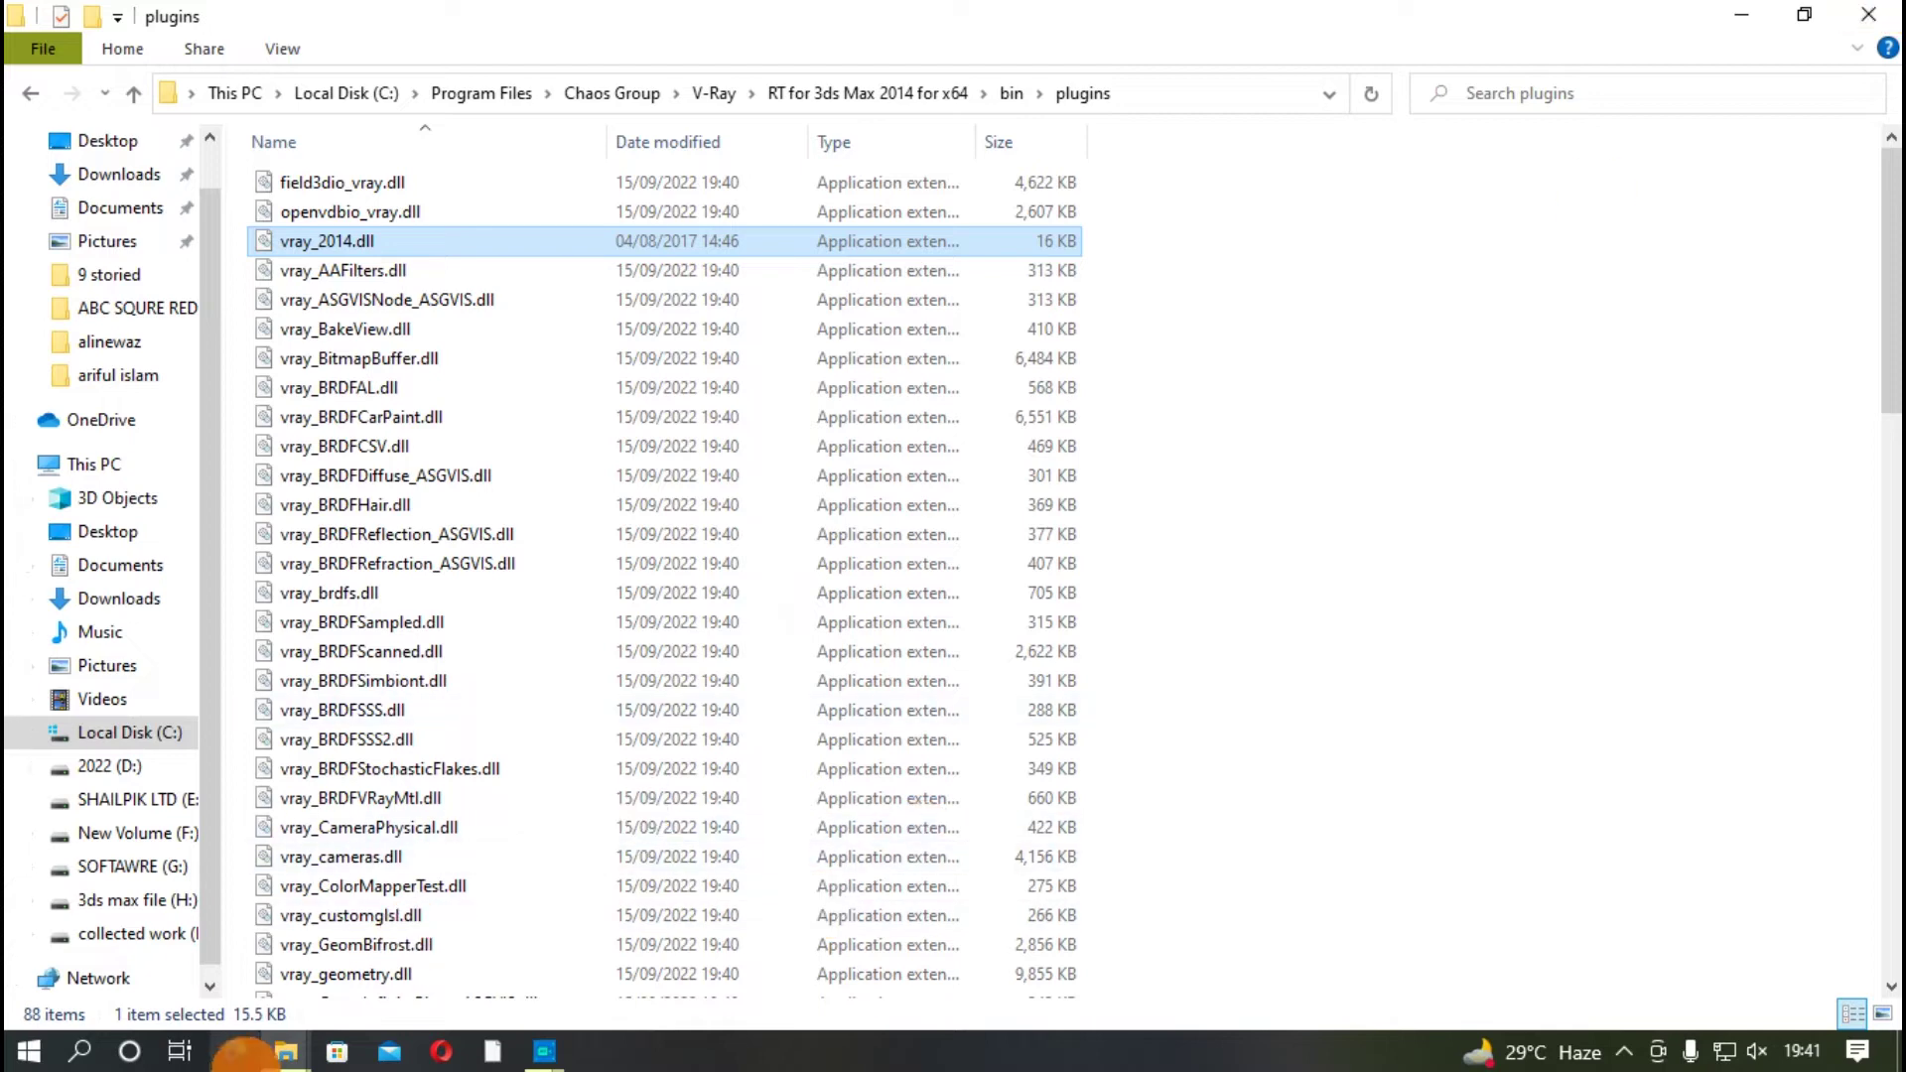
Copy the vray2014.dlr file from the Crack MAx2014 folder, and close that window and the plugins window
{"action": "mouse_move", "coordinate": [286, 1050]}
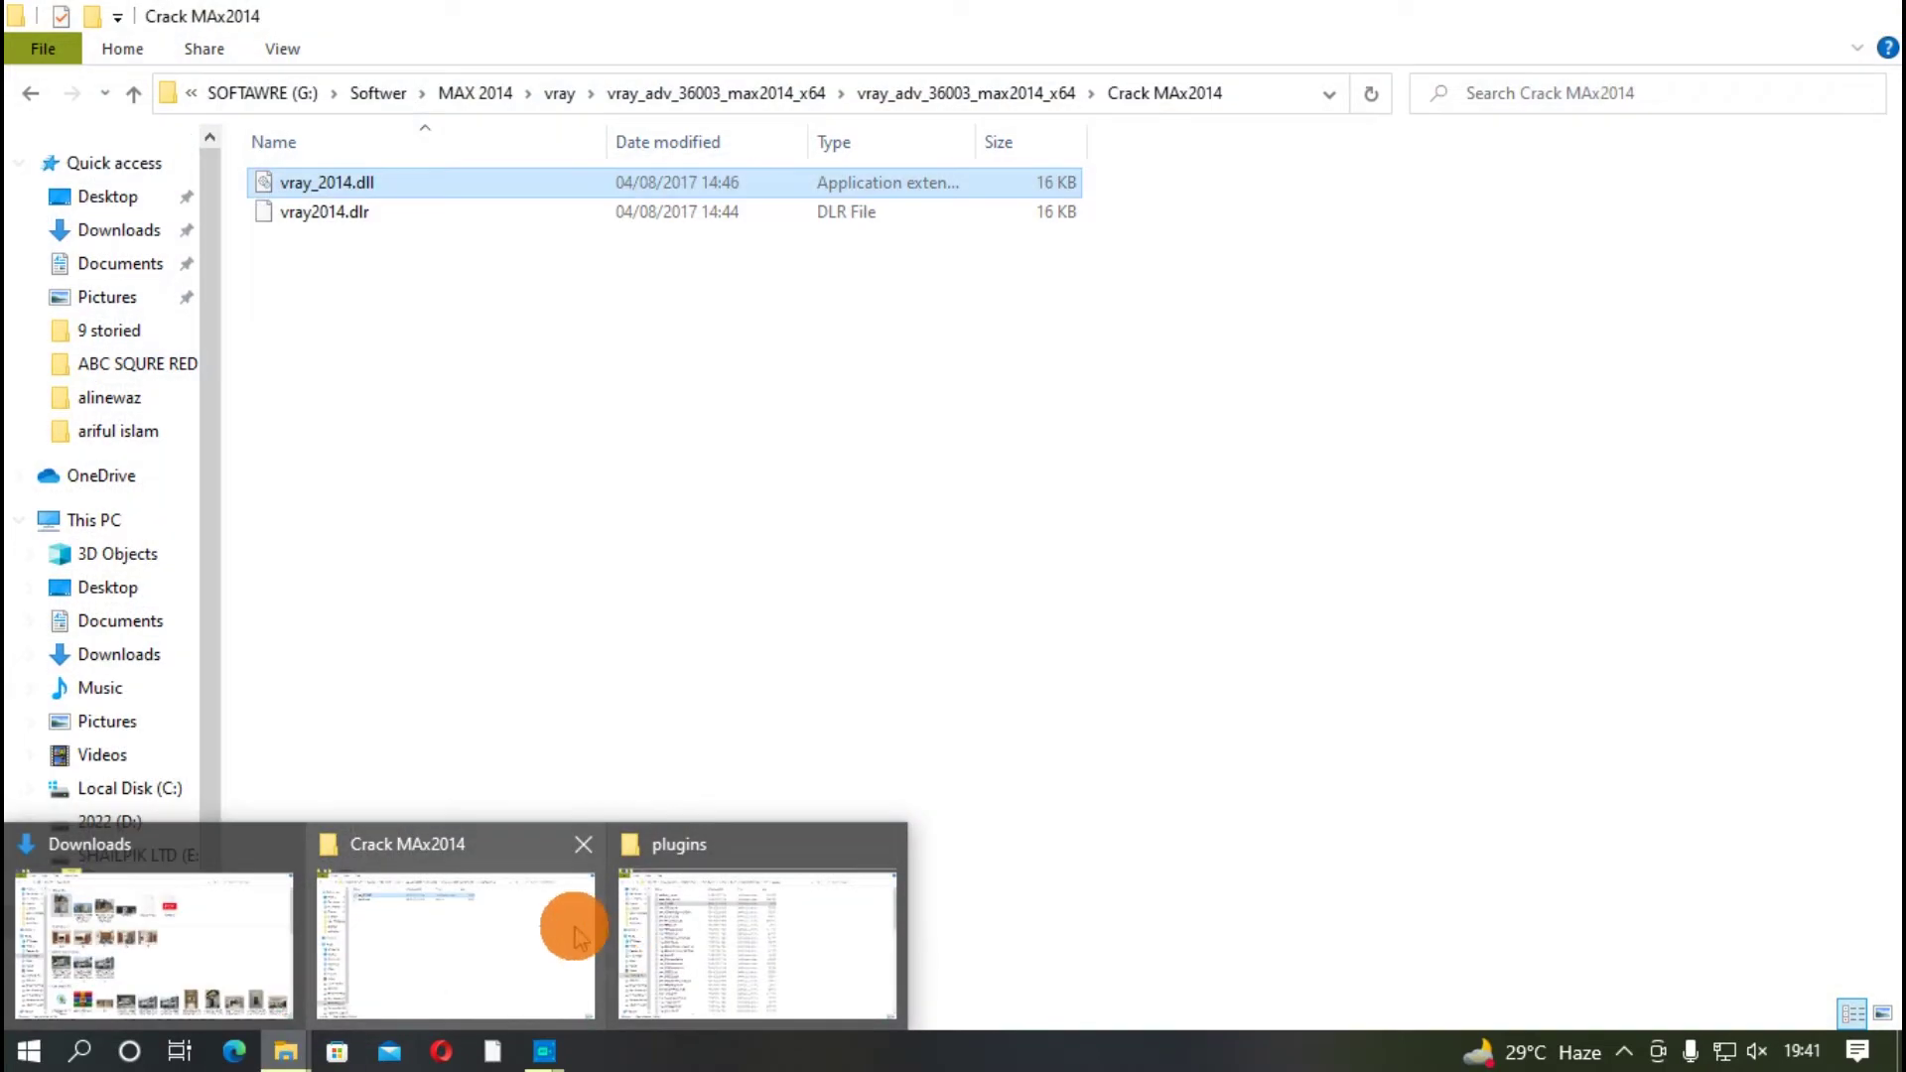
{"action": "left_click", "coordinate": [581, 935]}
{"action": "left_click", "coordinate": [328, 216]}
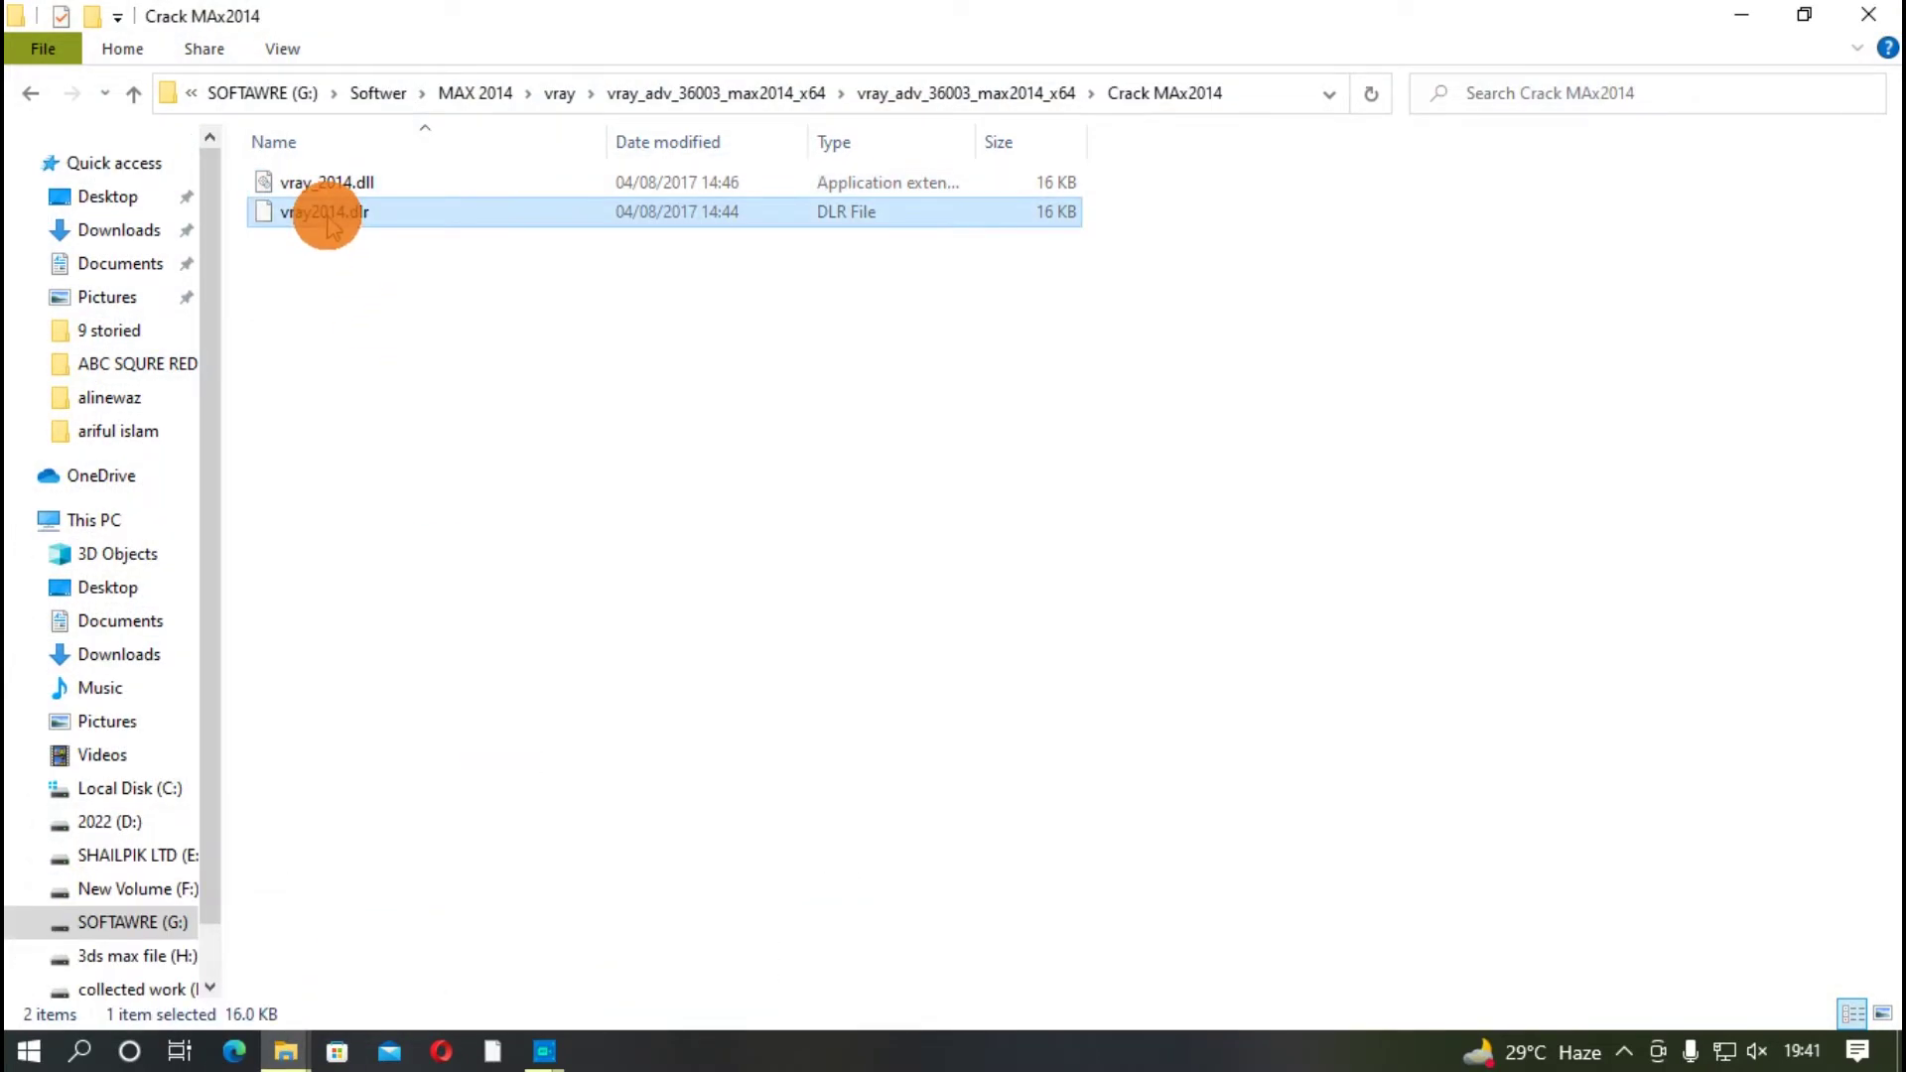
{"action": "right_click", "coordinate": [329, 218]}
{"action": "left_click", "coordinate": [415, 565]}
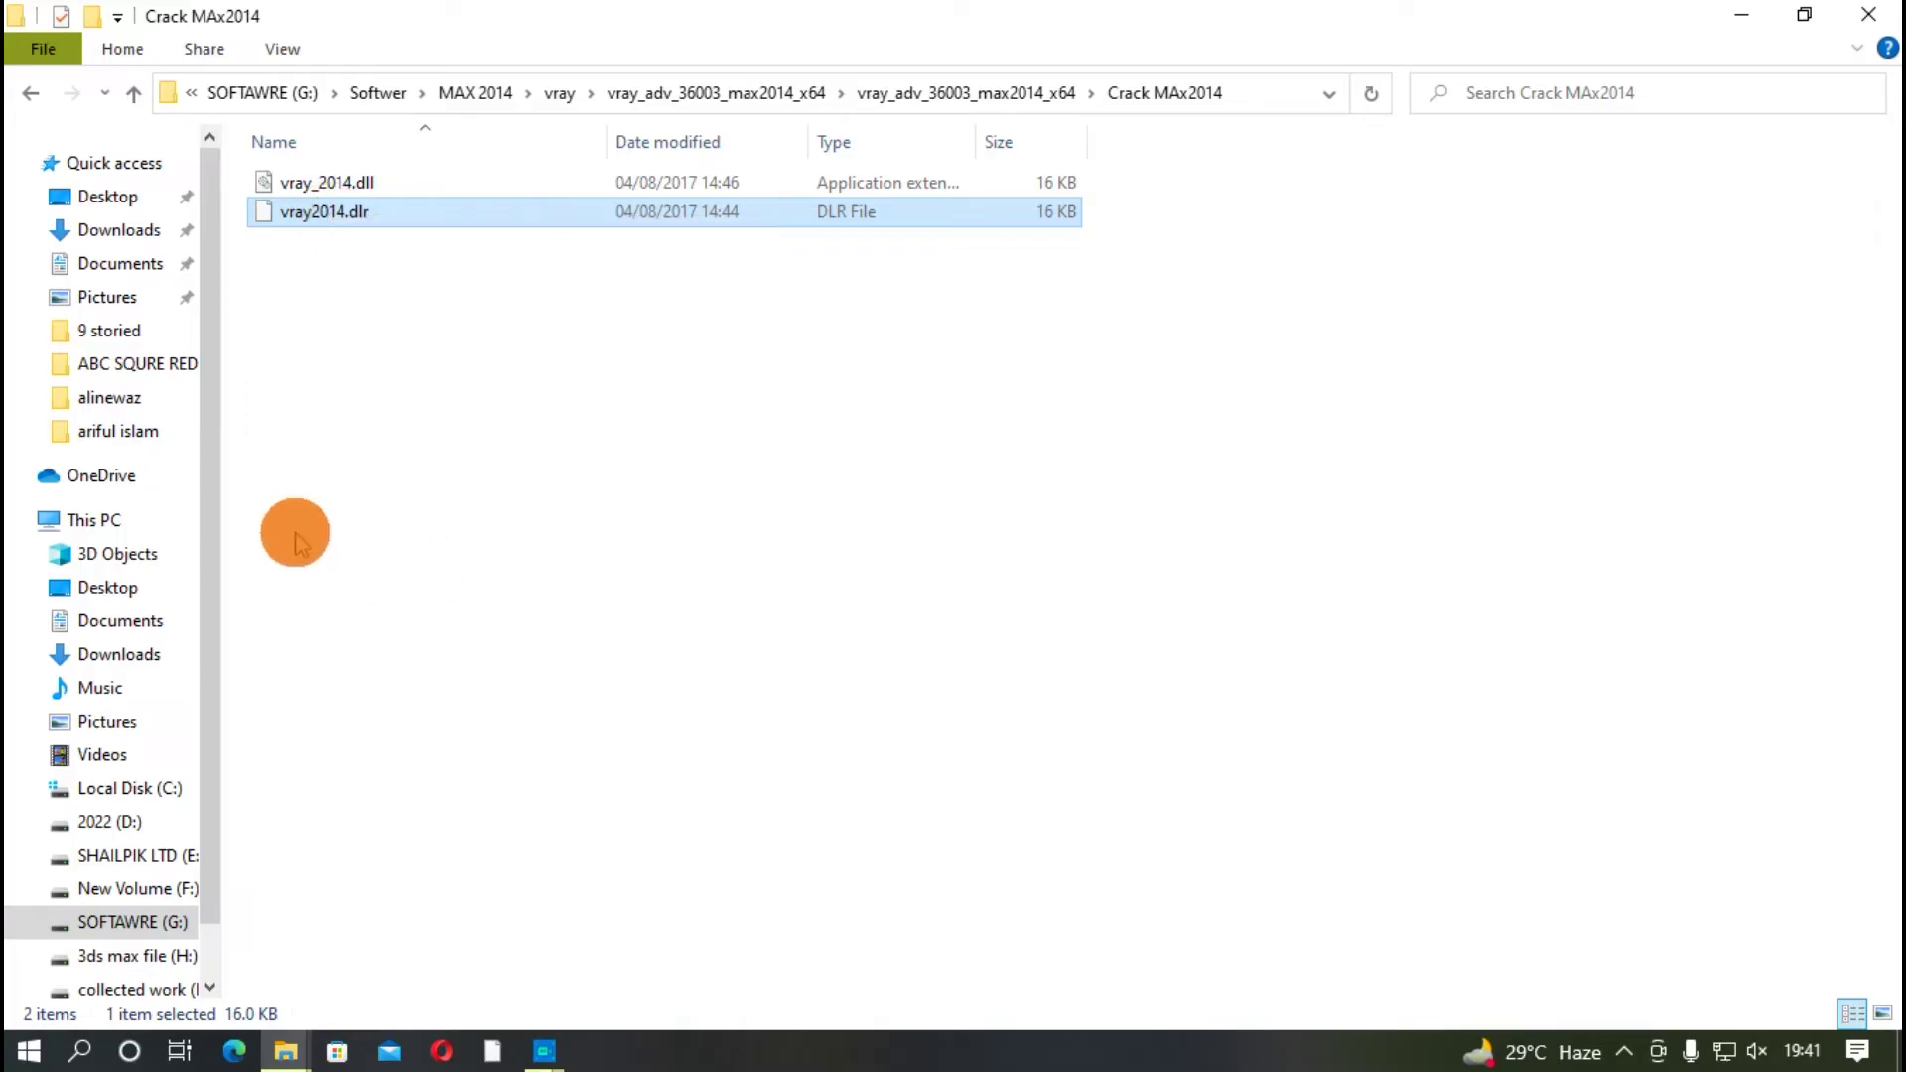
{"action": "left_click", "coordinate": [1872, 16]}
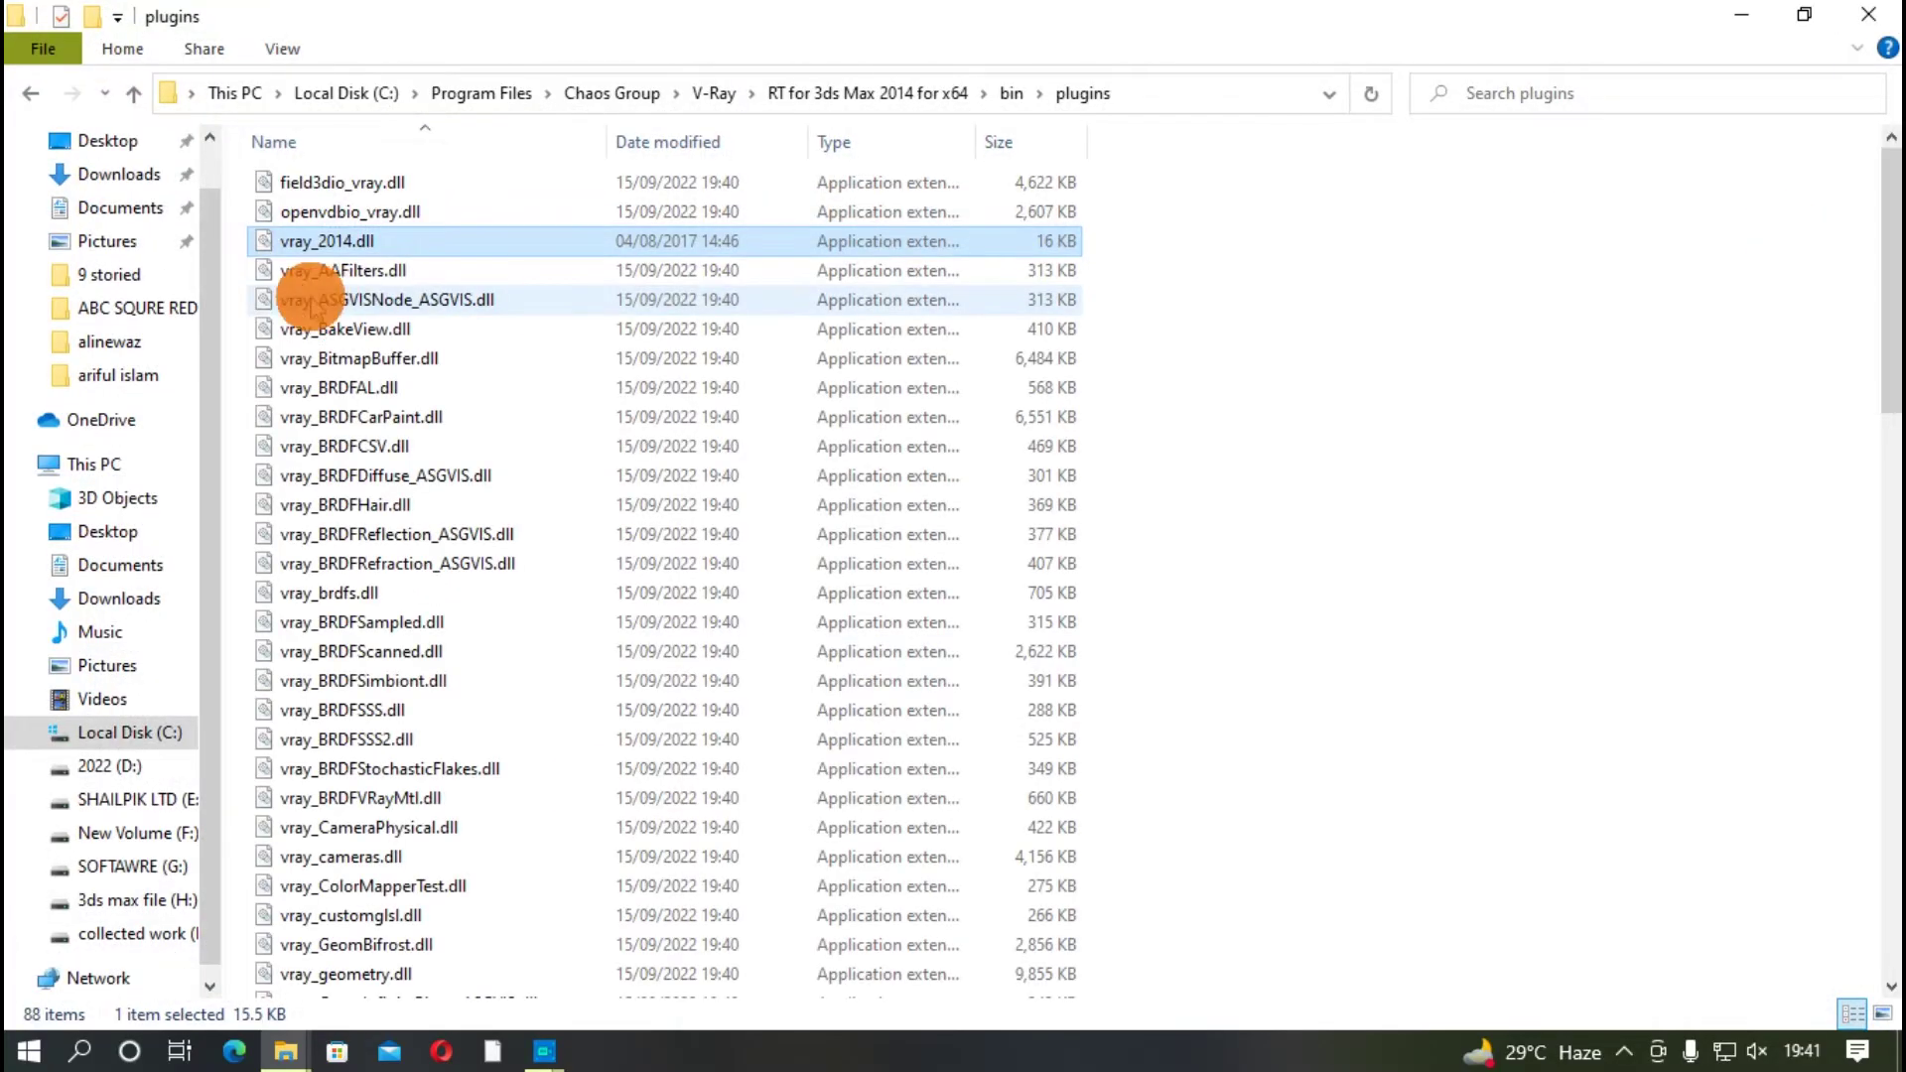
{"action": "left_click", "coordinate": [1876, 14]}
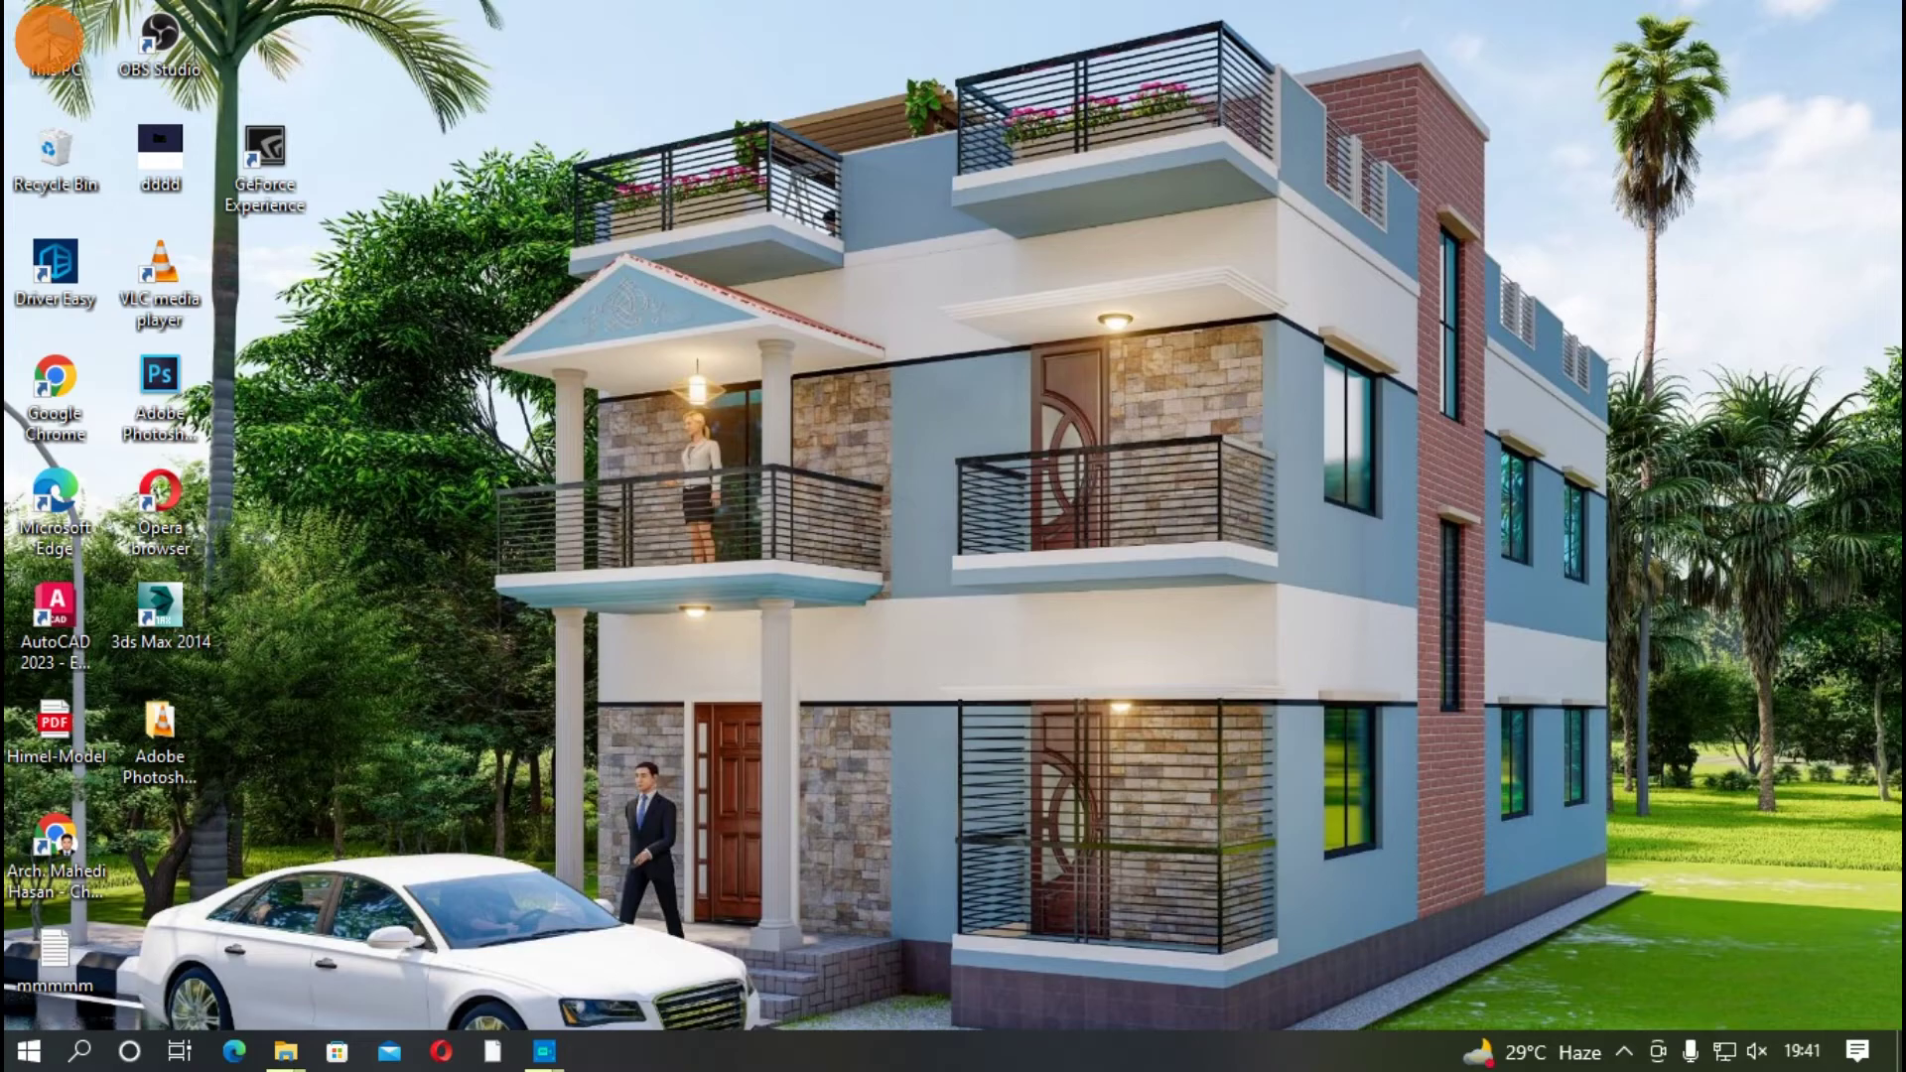
Open the C: drive's Program Files\Autodesk\3ds Max 2014\plugins folder in a new Explorer window
{"action": "double_click", "coordinate": [49, 39]}
{"action": "double_click", "coordinate": [455, 408]}
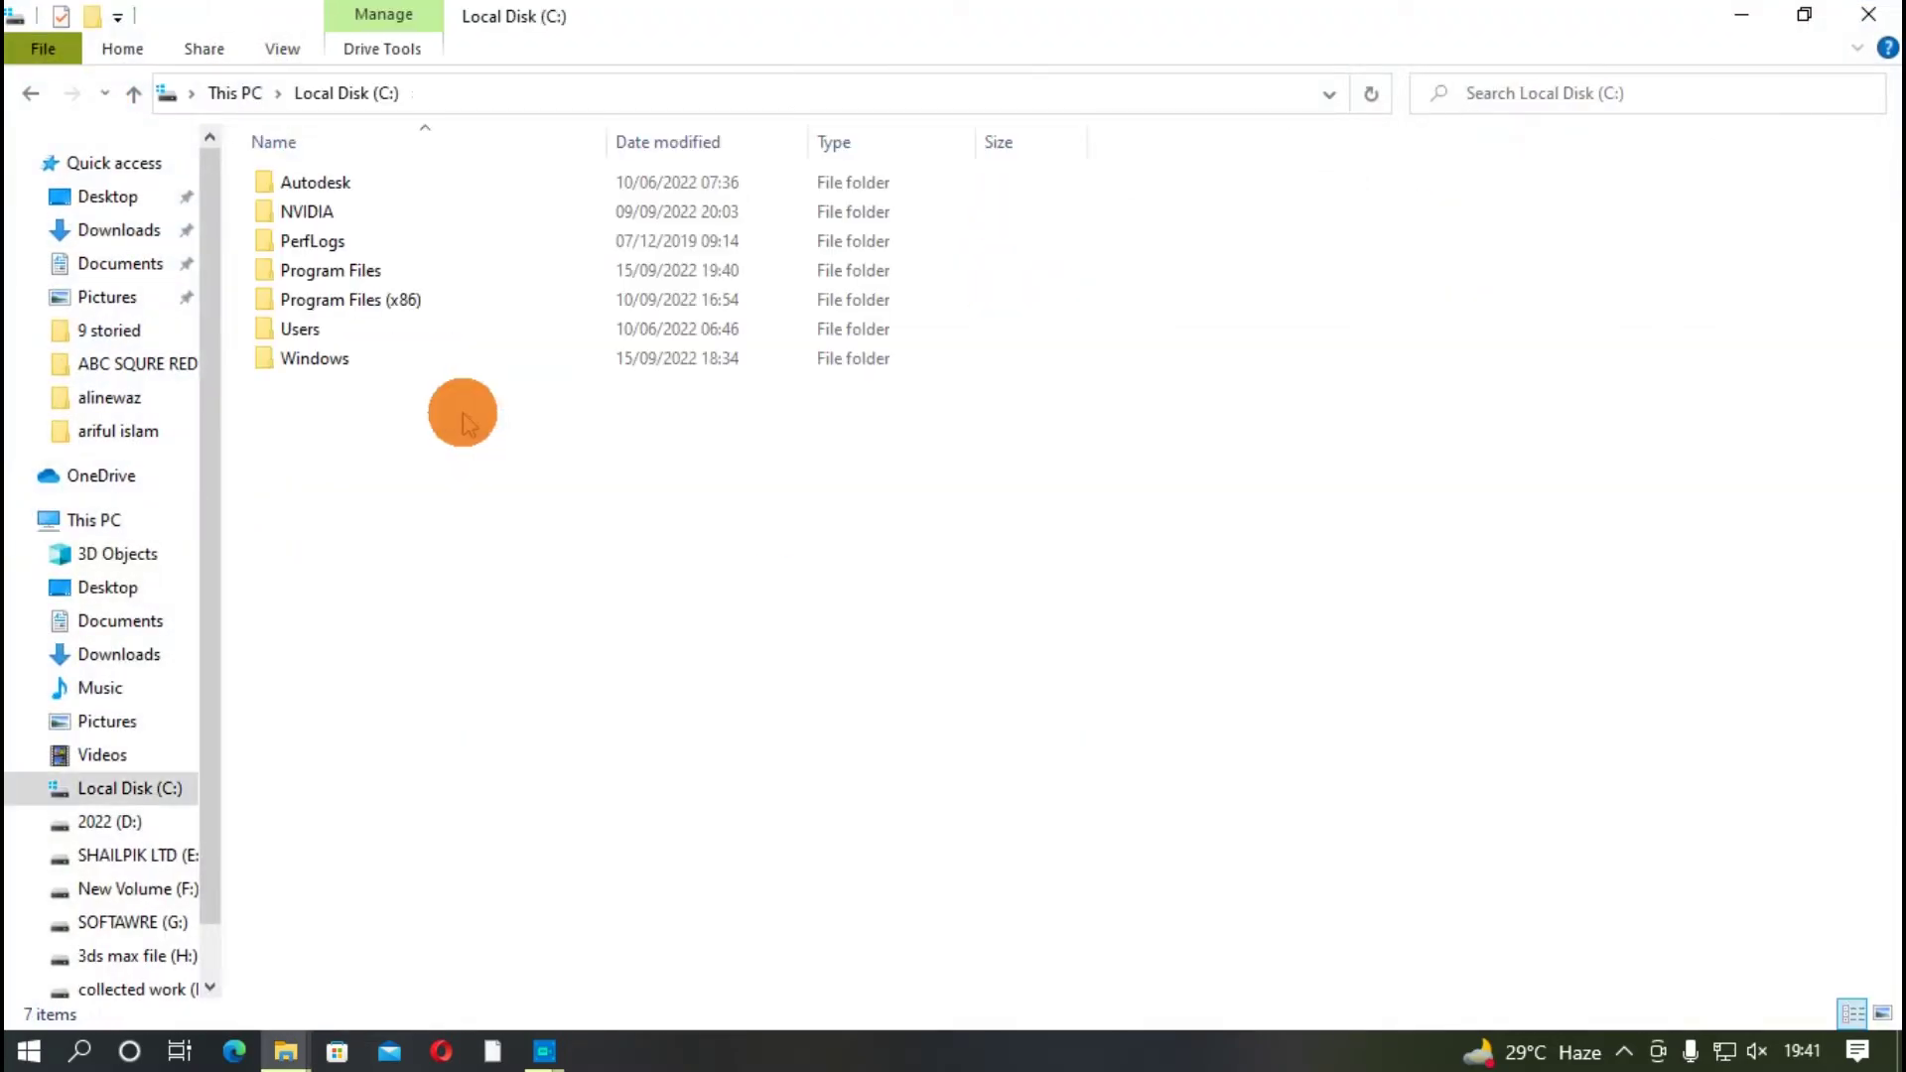
{"action": "double_click", "coordinate": [375, 272]}
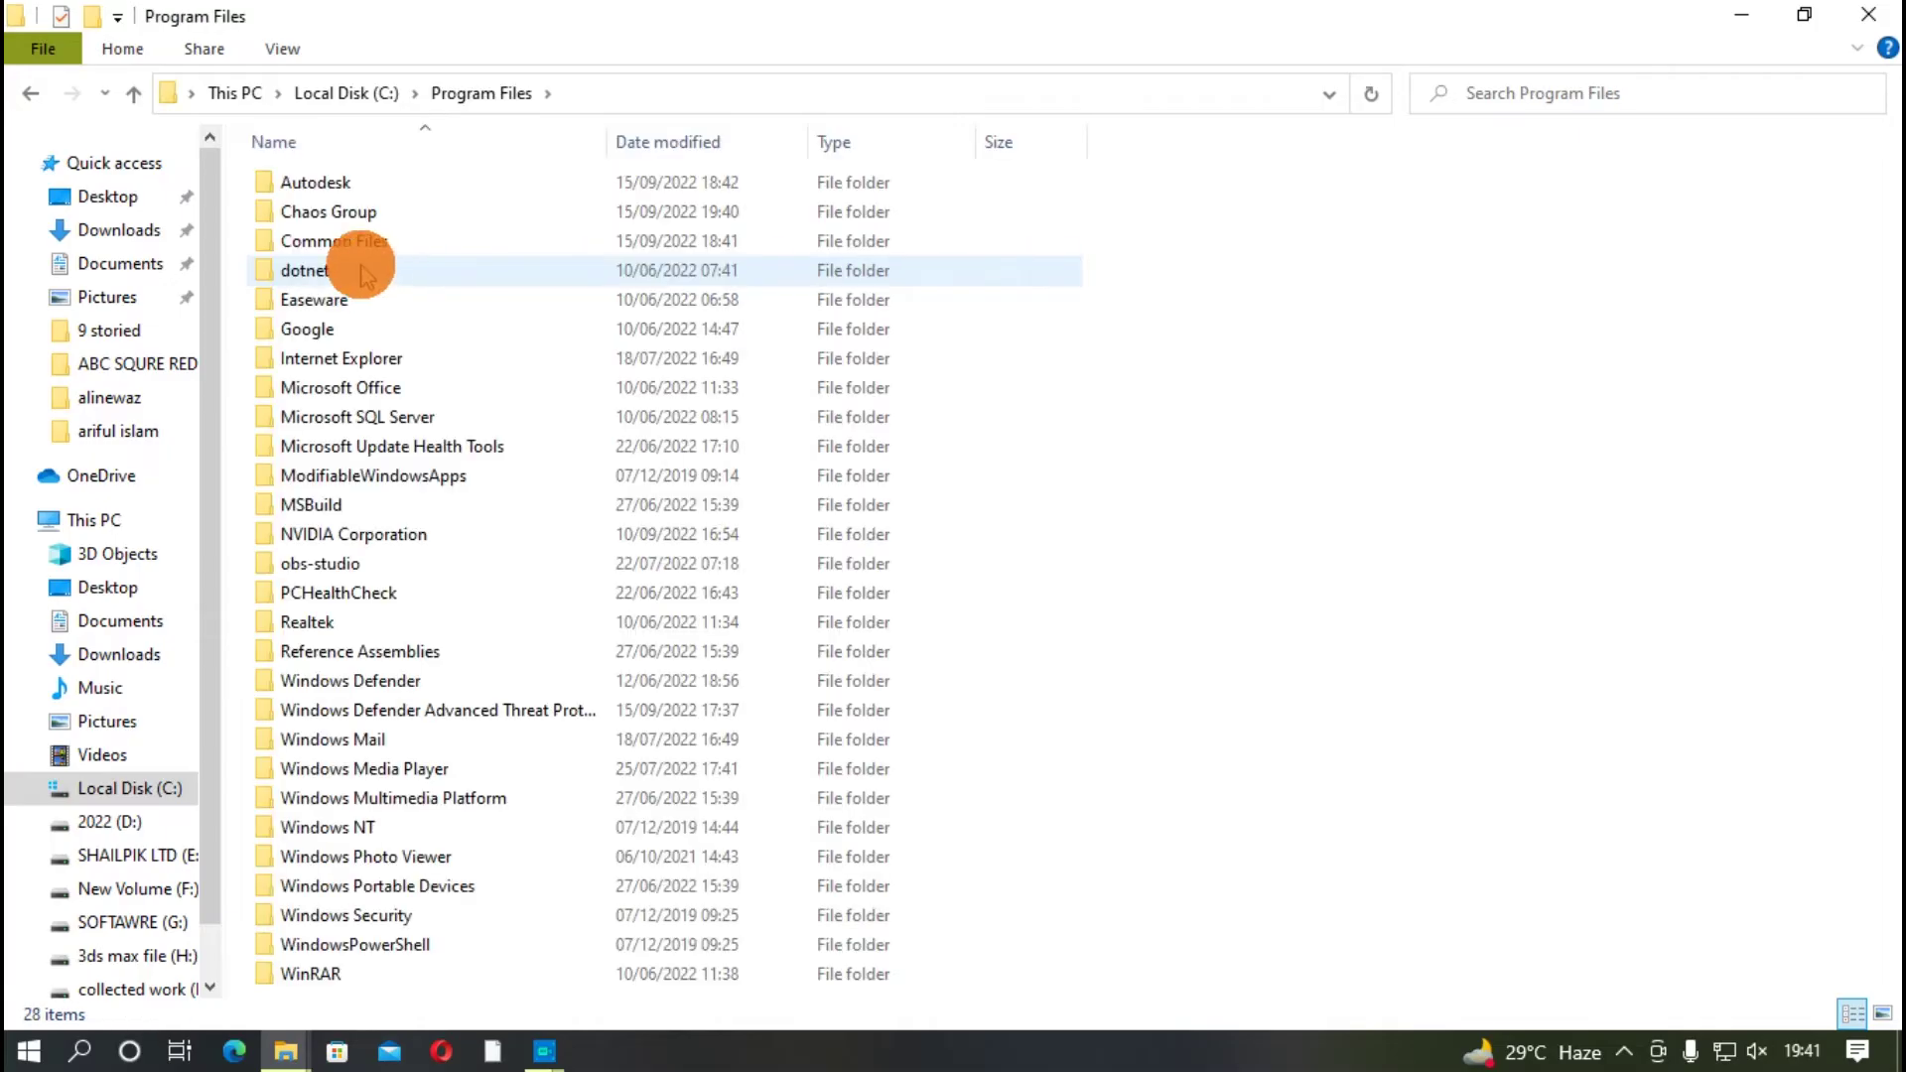
{"action": "double_click", "coordinate": [319, 185]}
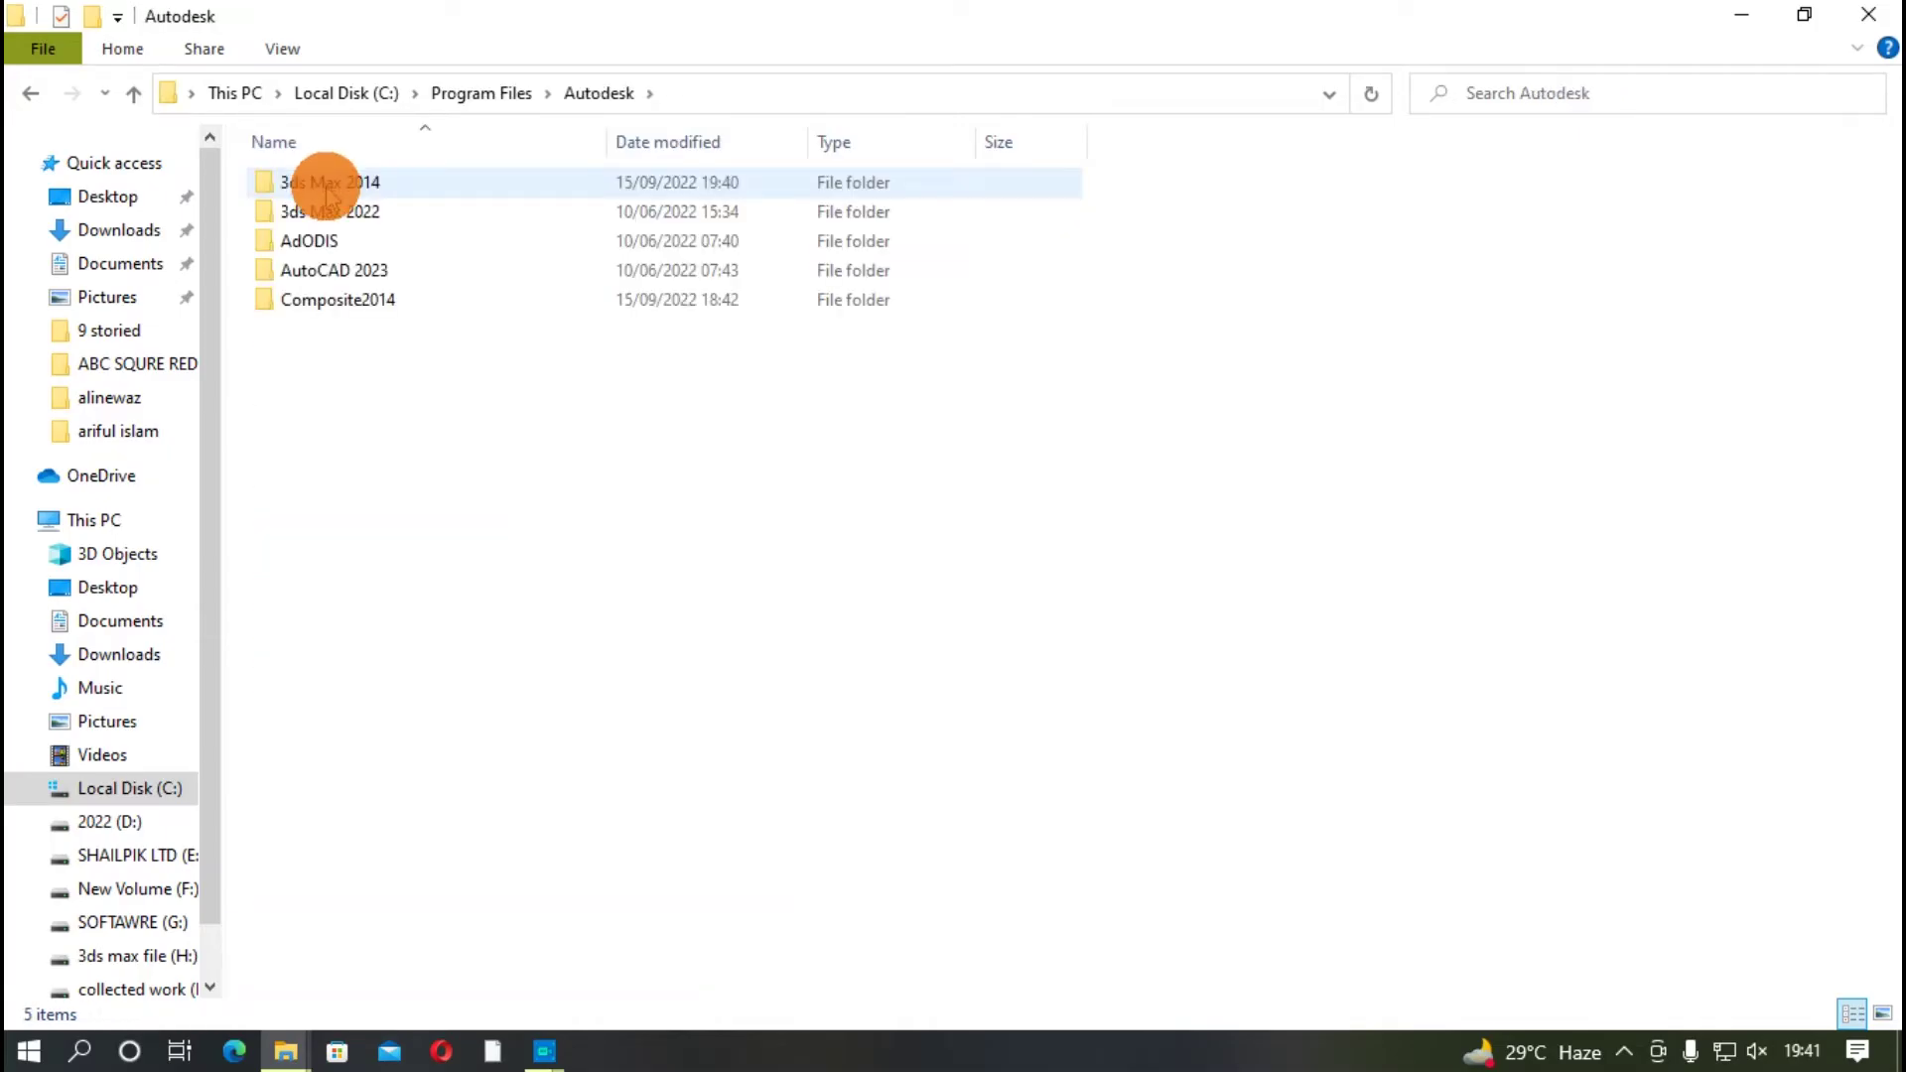
{"action": "double_click", "coordinate": [328, 188]}
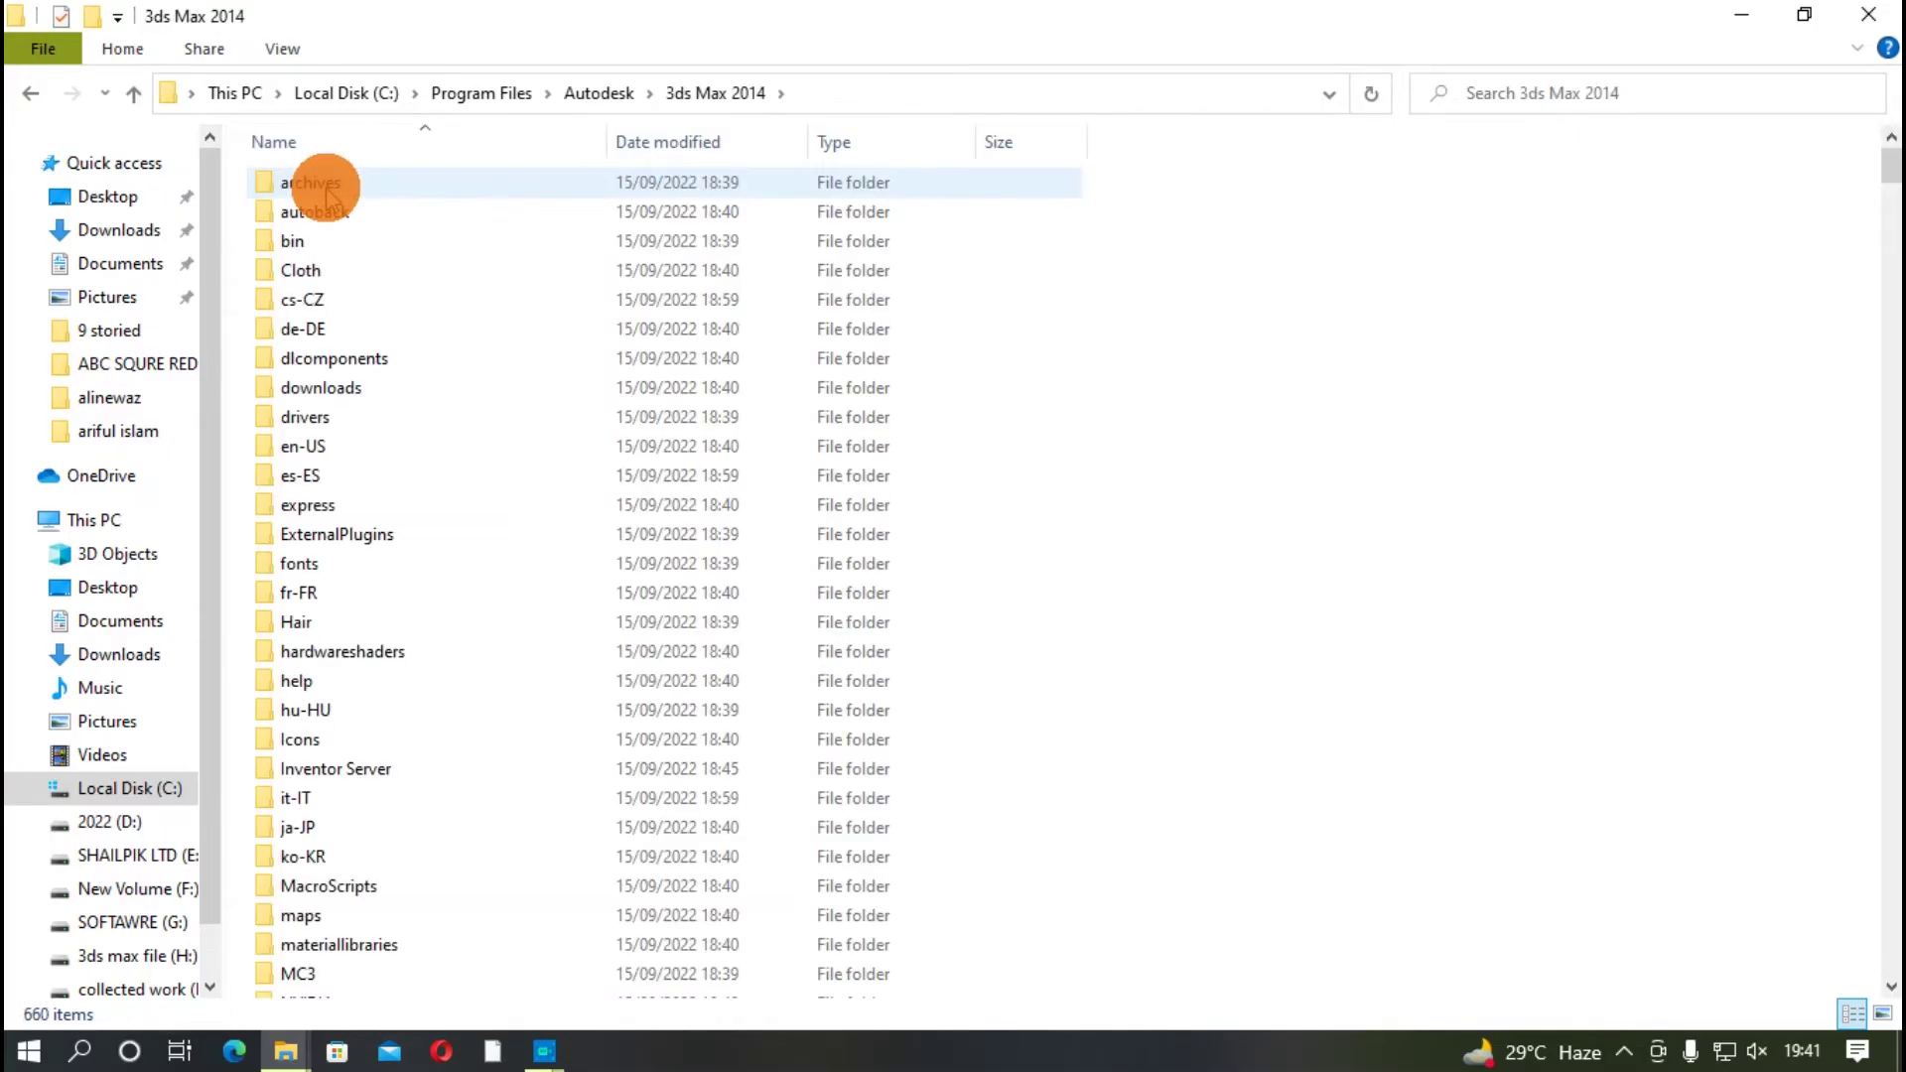
{"action": "scroll", "coordinate": [417, 615], "scroll_direction": "down", "scroll_amount": 4}
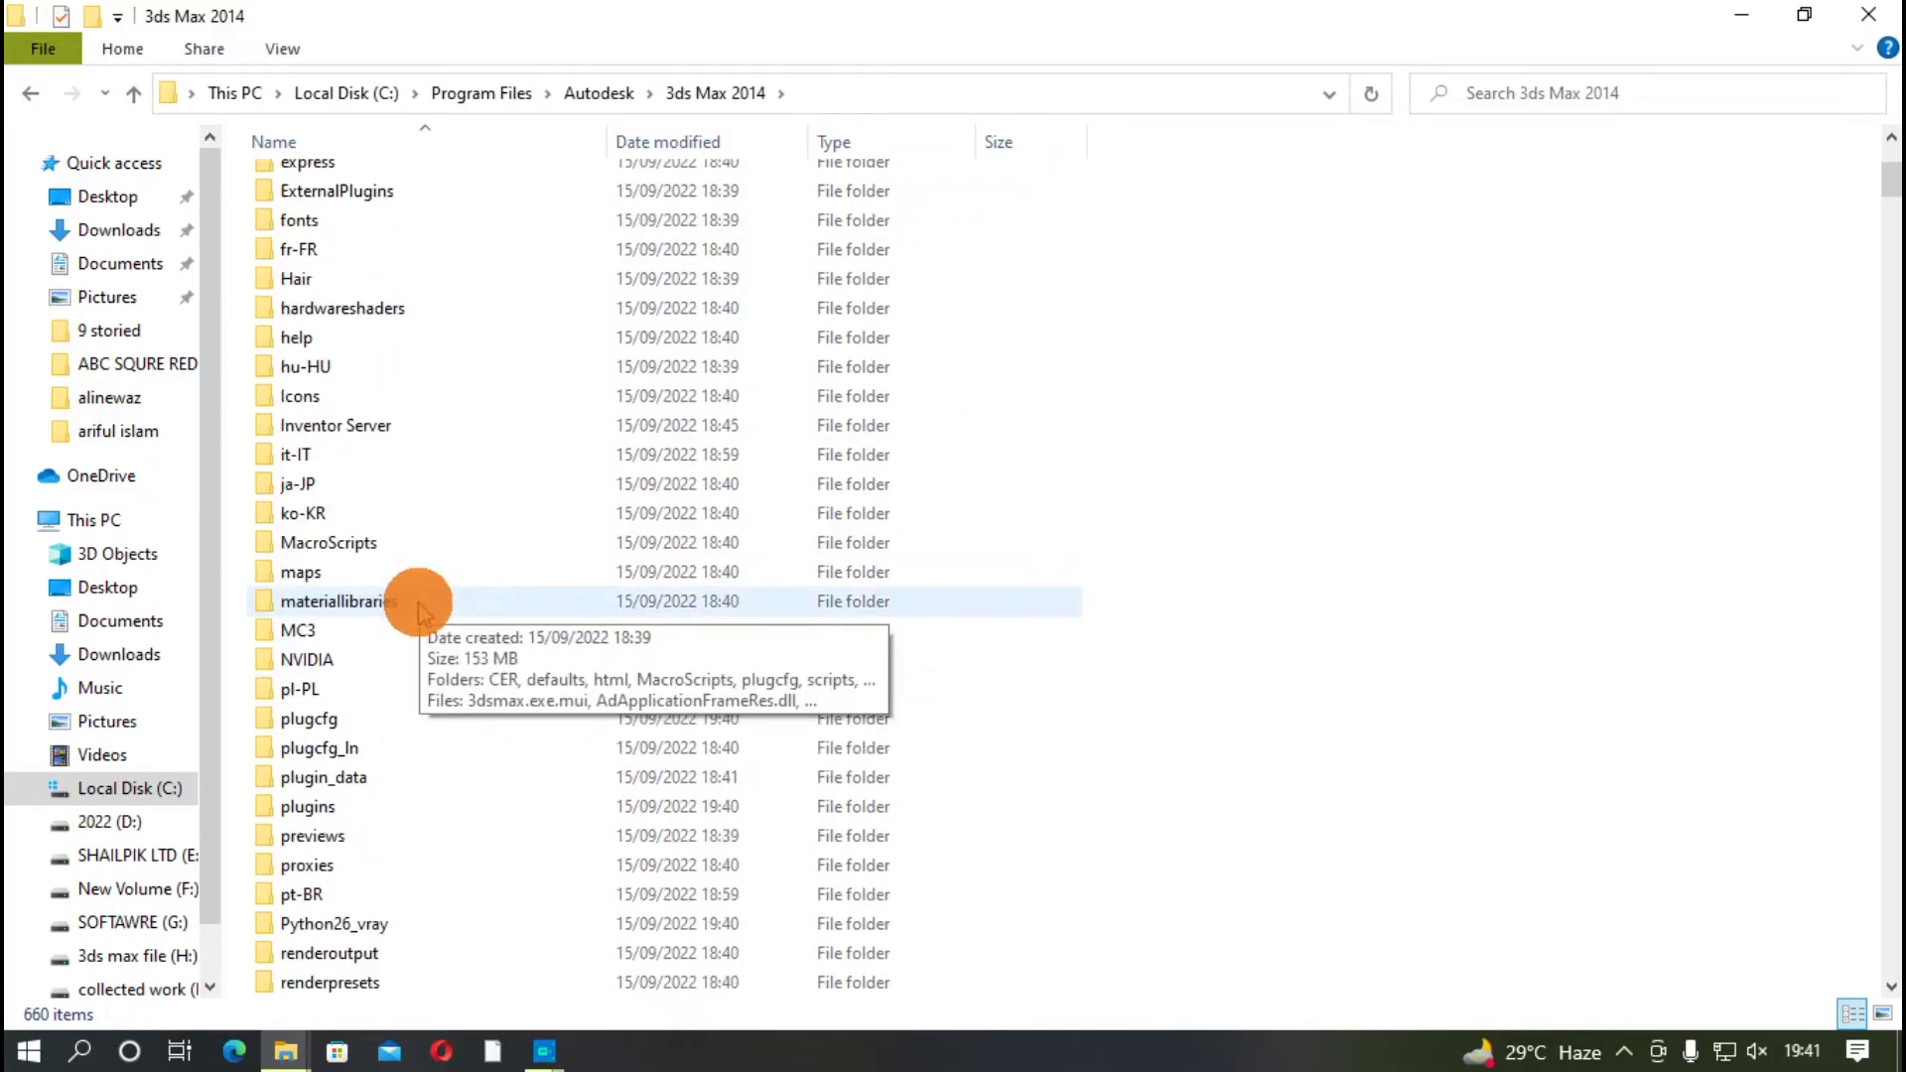
{"action": "double_click", "coordinate": [325, 809]}
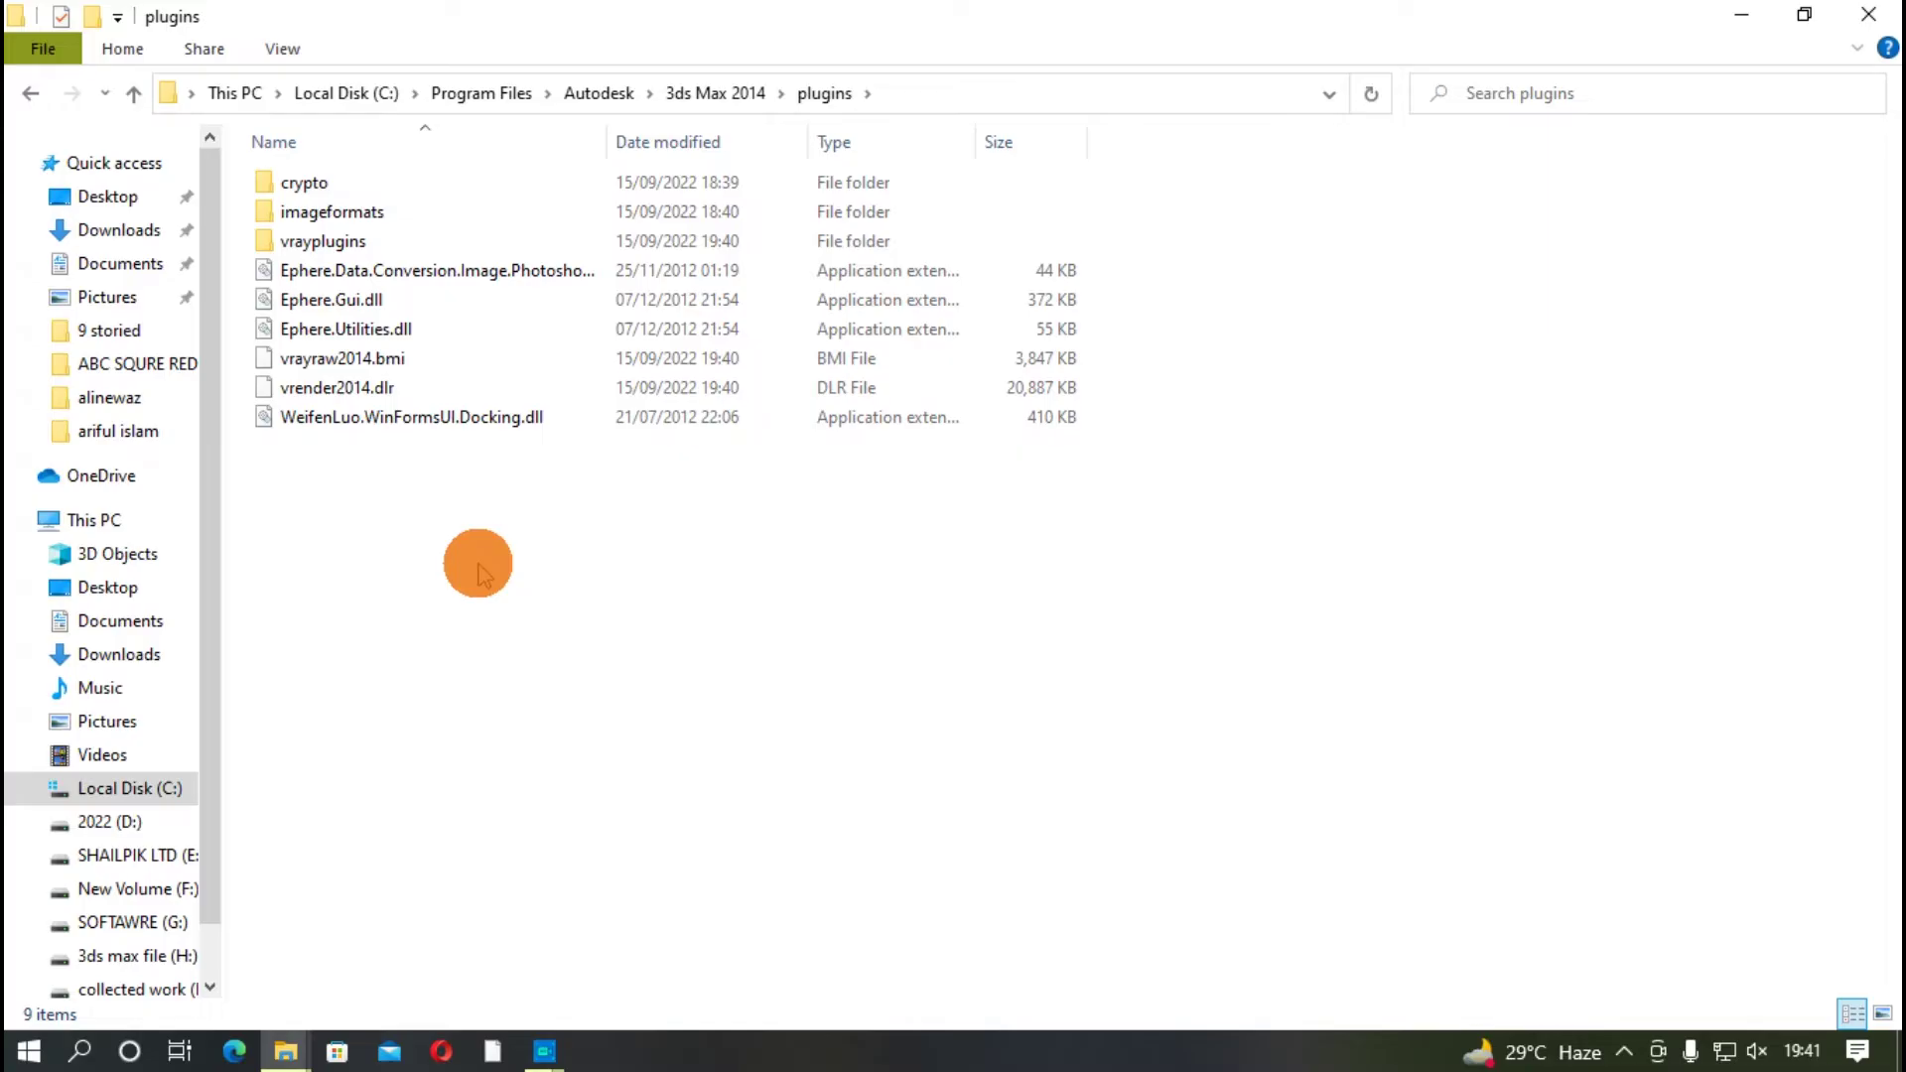
Paste vray2014.dlr into the 3ds Max 2014 plugins folder with administrator permission, and close the Explorer window
{"action": "right_click", "coordinate": [479, 566]}
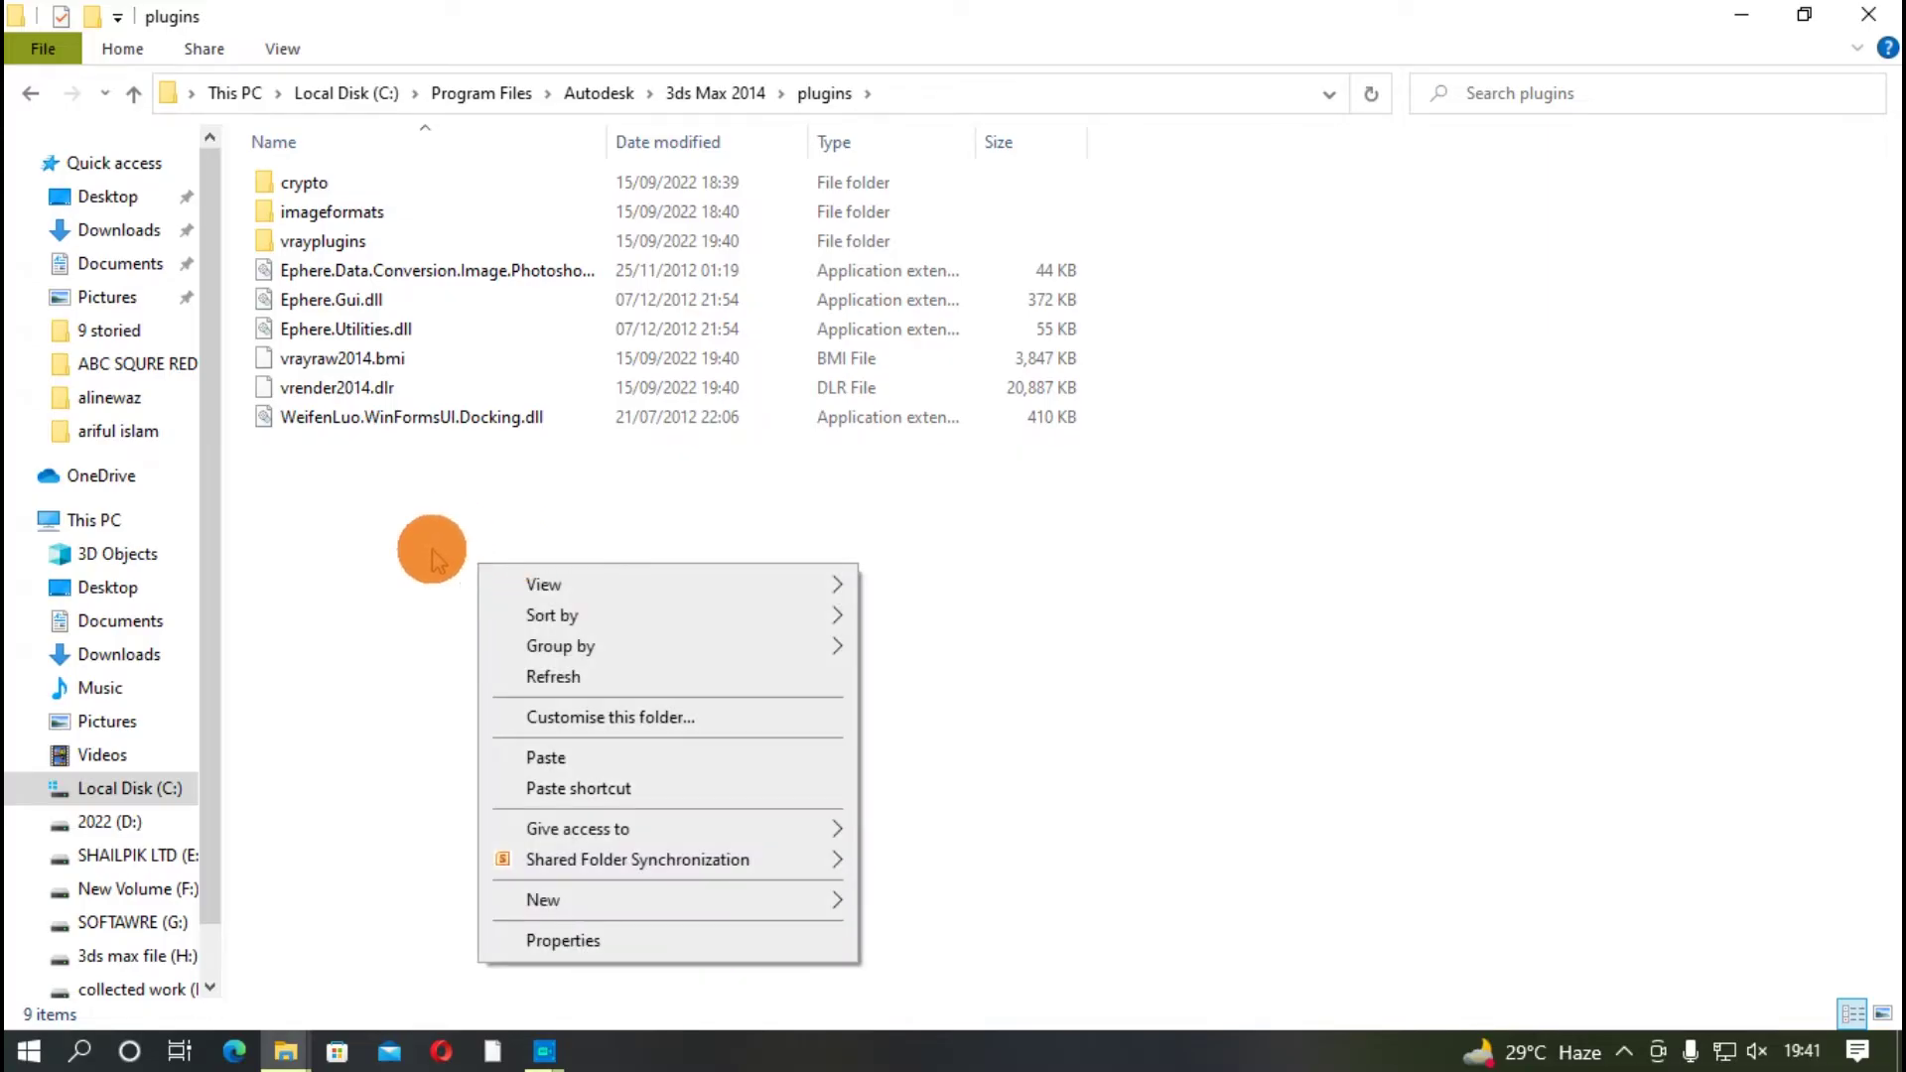
{"action": "left_click", "coordinate": [513, 548]}
{"action": "right_click", "coordinate": [516, 553]}
{"action": "left_click", "coordinate": [599, 749]}
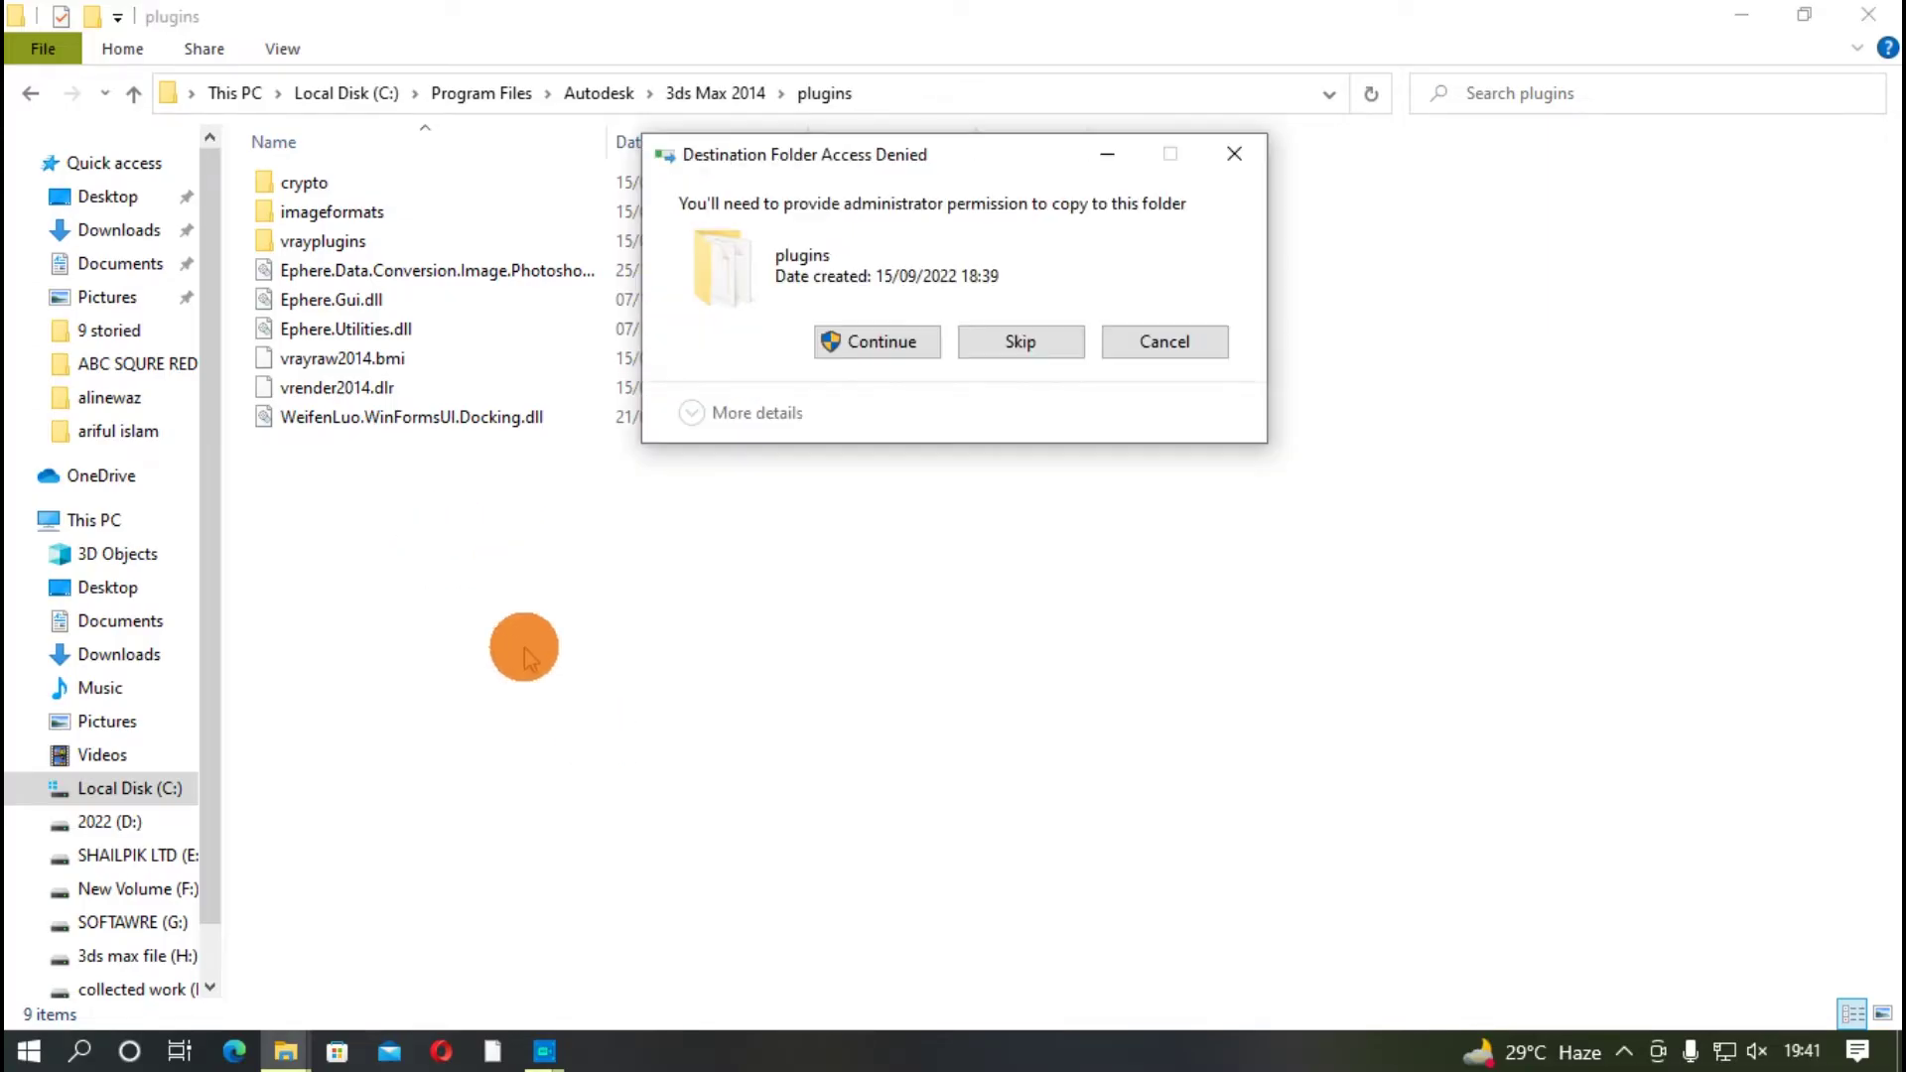
{"action": "left_click", "coordinate": [883, 342]}
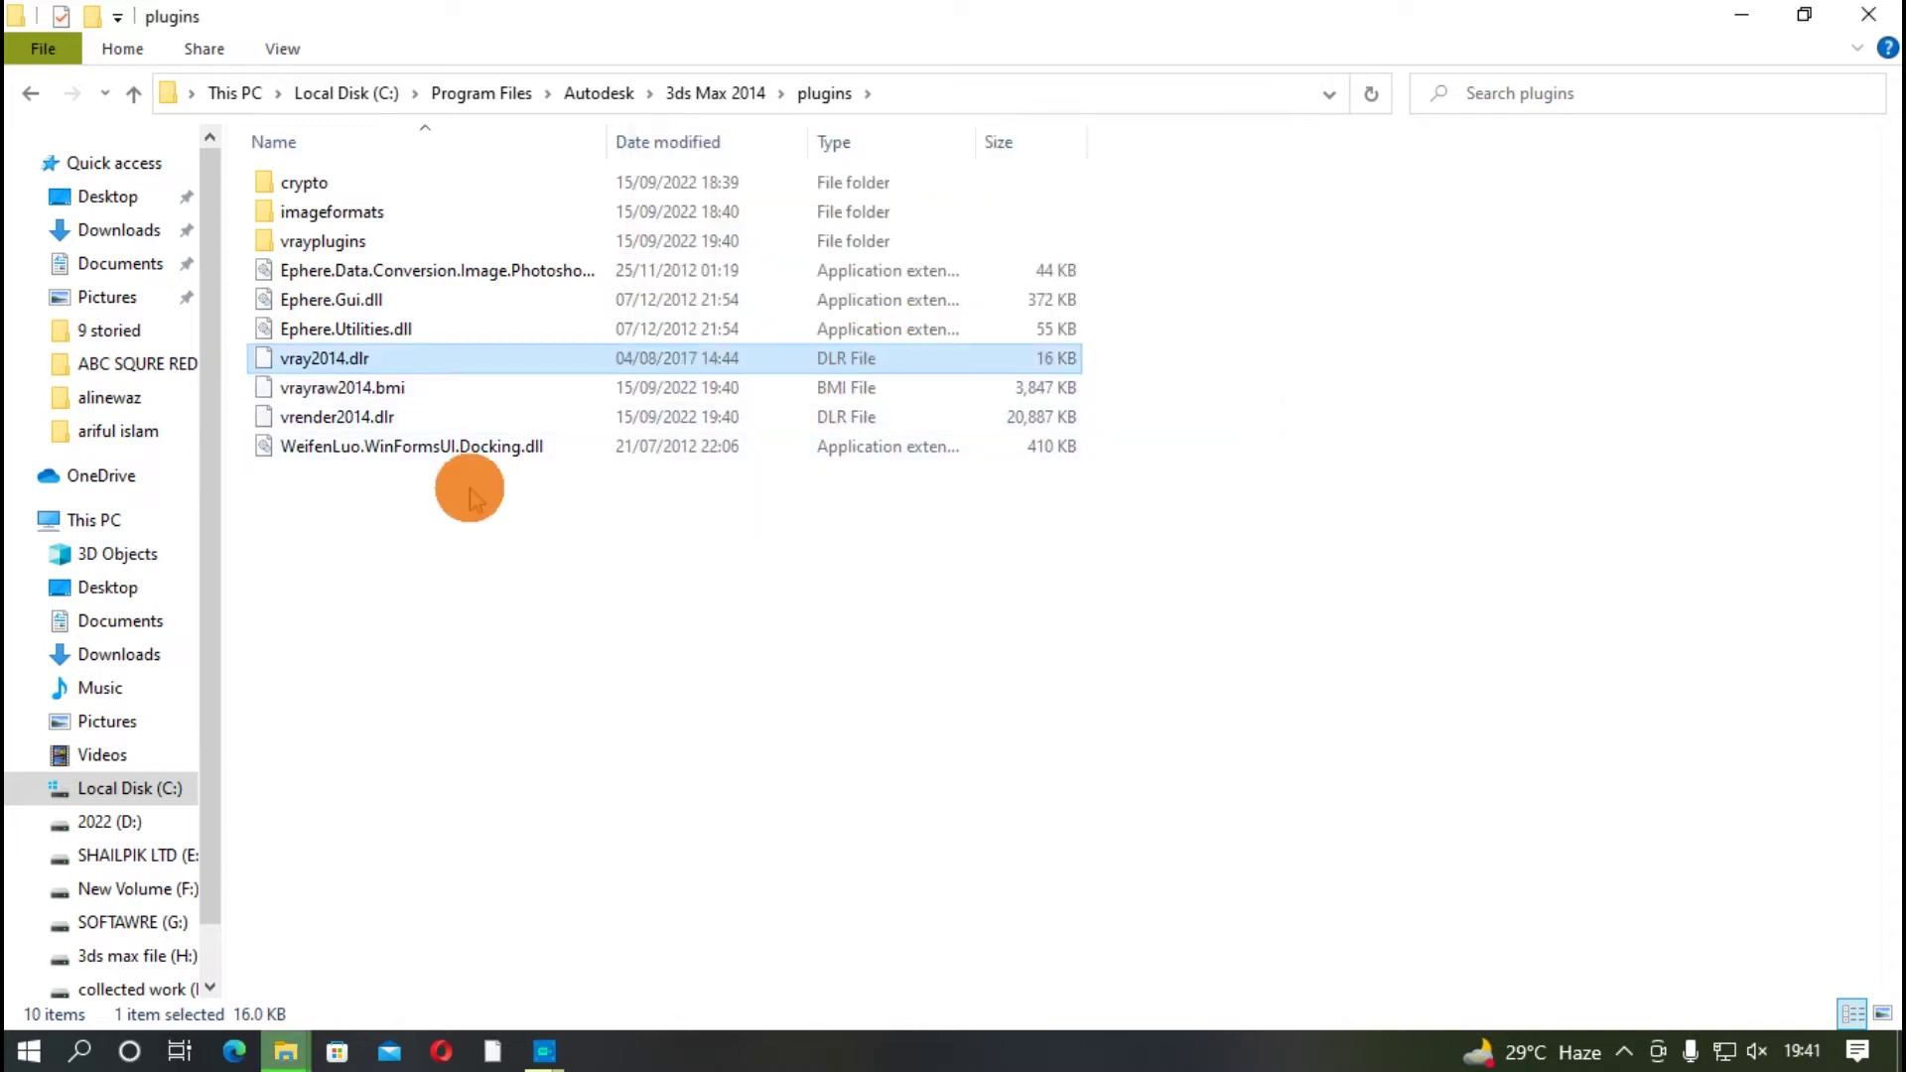
{"action": "left_click", "coordinate": [335, 244]}
{"action": "double_click", "coordinate": [335, 244]}
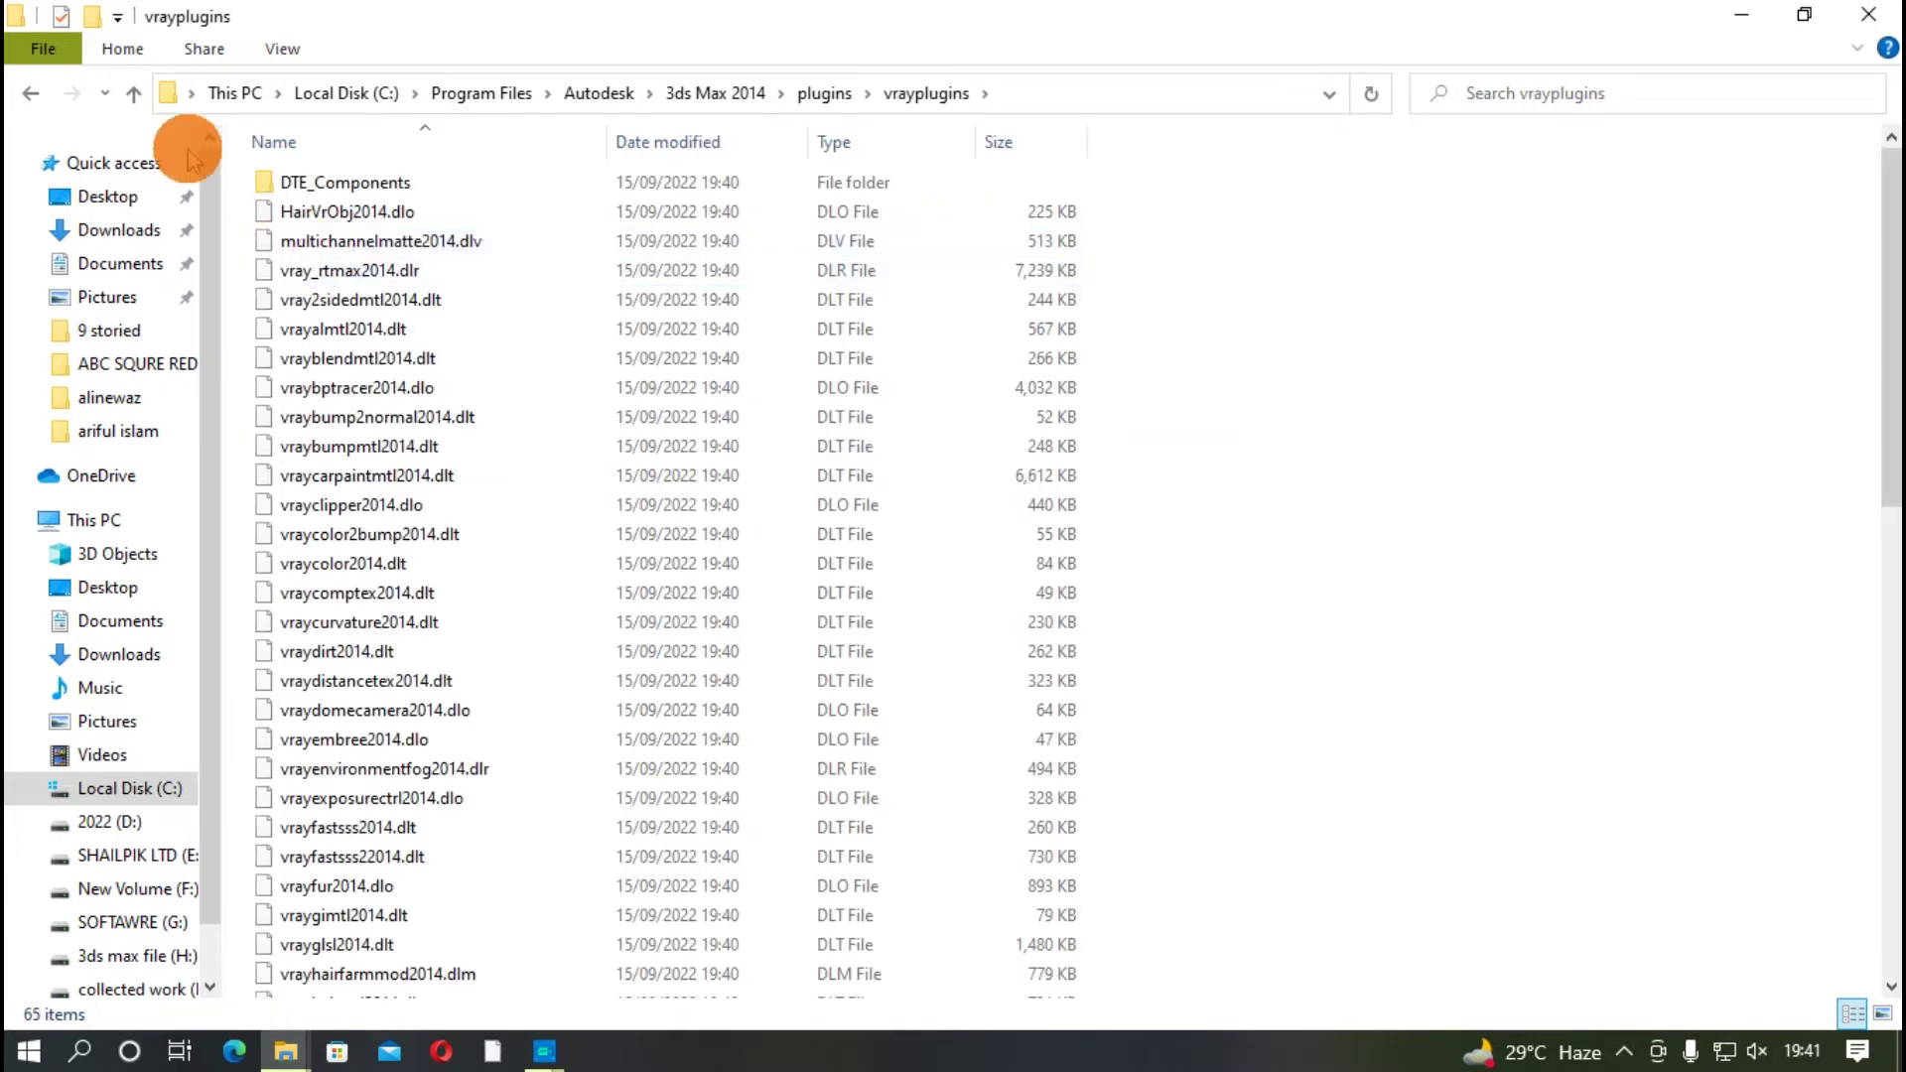
{"action": "left_click", "coordinate": [133, 94]}
{"action": "left_click", "coordinate": [1868, 14]}
Refresh the desktop and launch 3ds Max 2014
{"action": "right_click", "coordinate": [794, 312]}
{"action": "left_click", "coordinate": [904, 426]}
{"action": "right_click", "coordinate": [890, 356]}
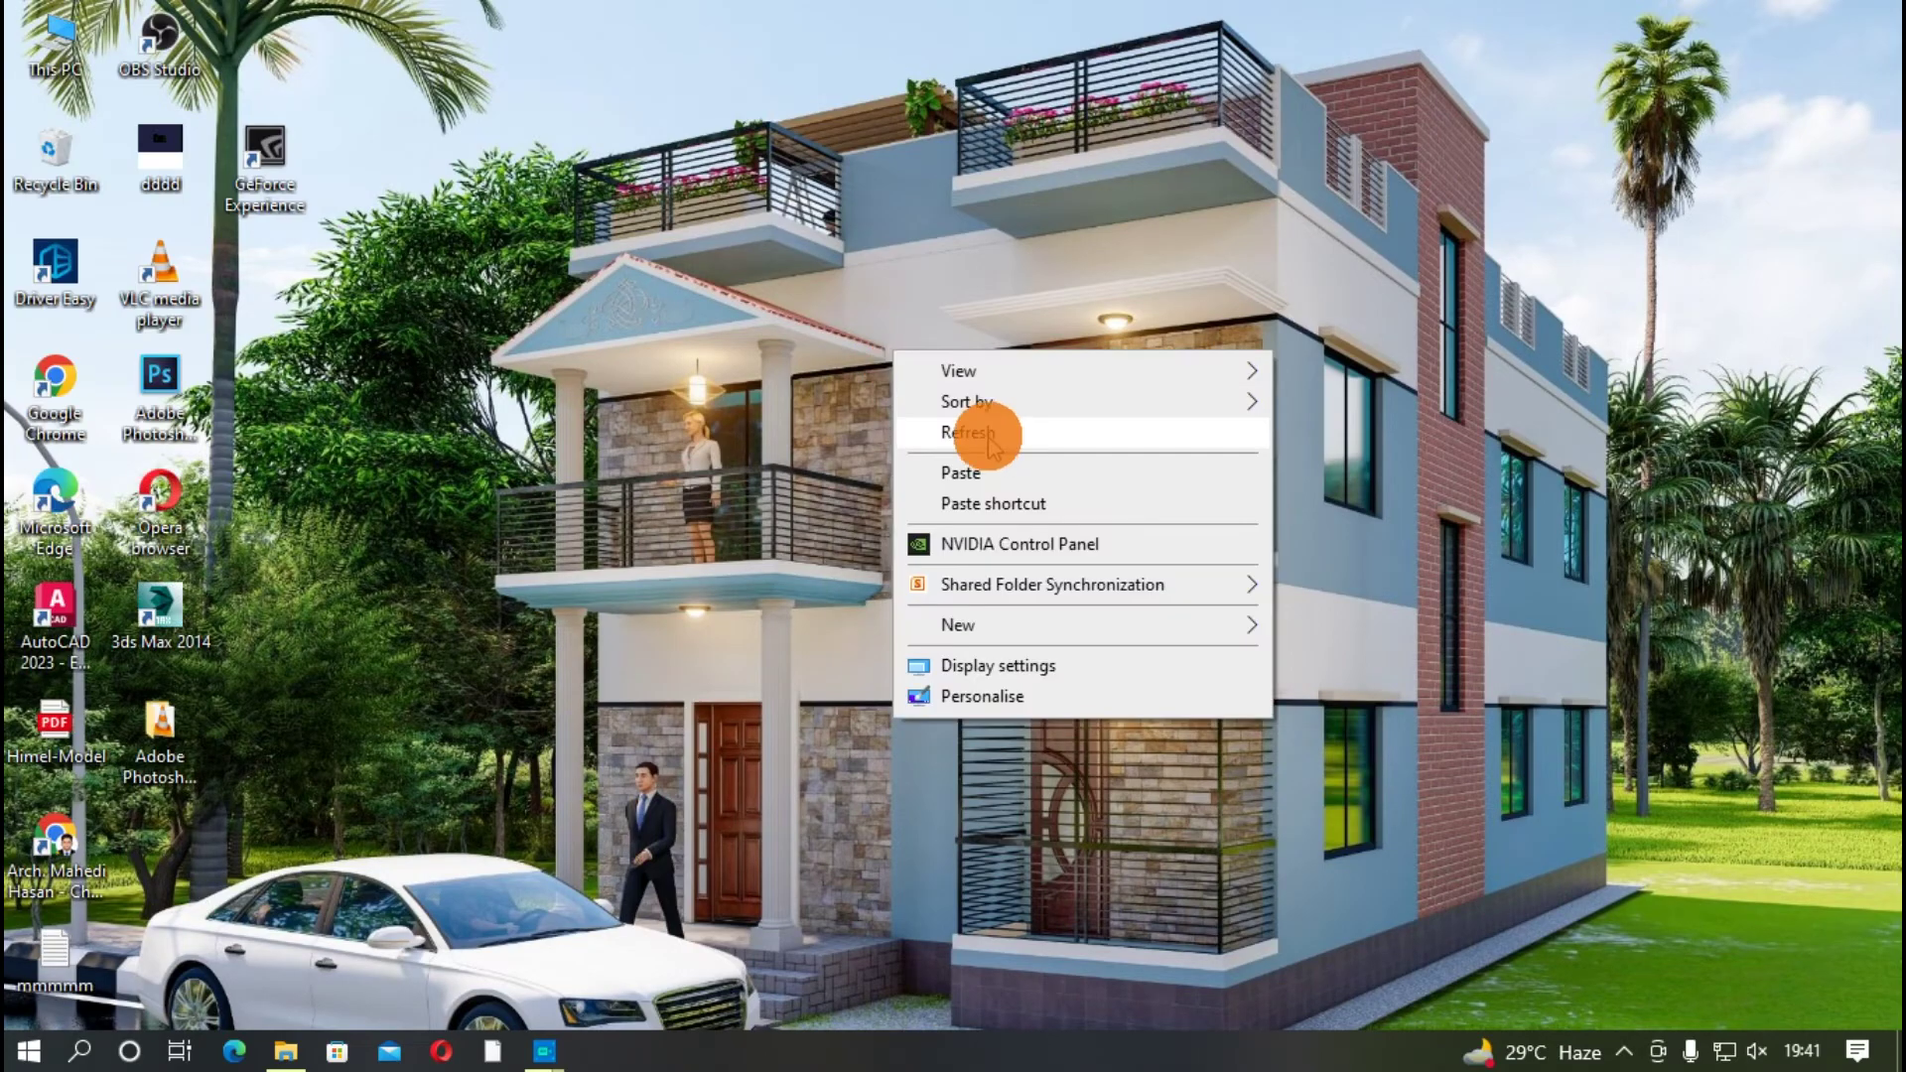
{"action": "left_click", "coordinate": [901, 427]}
{"action": "double_click", "coordinate": [159, 608]}
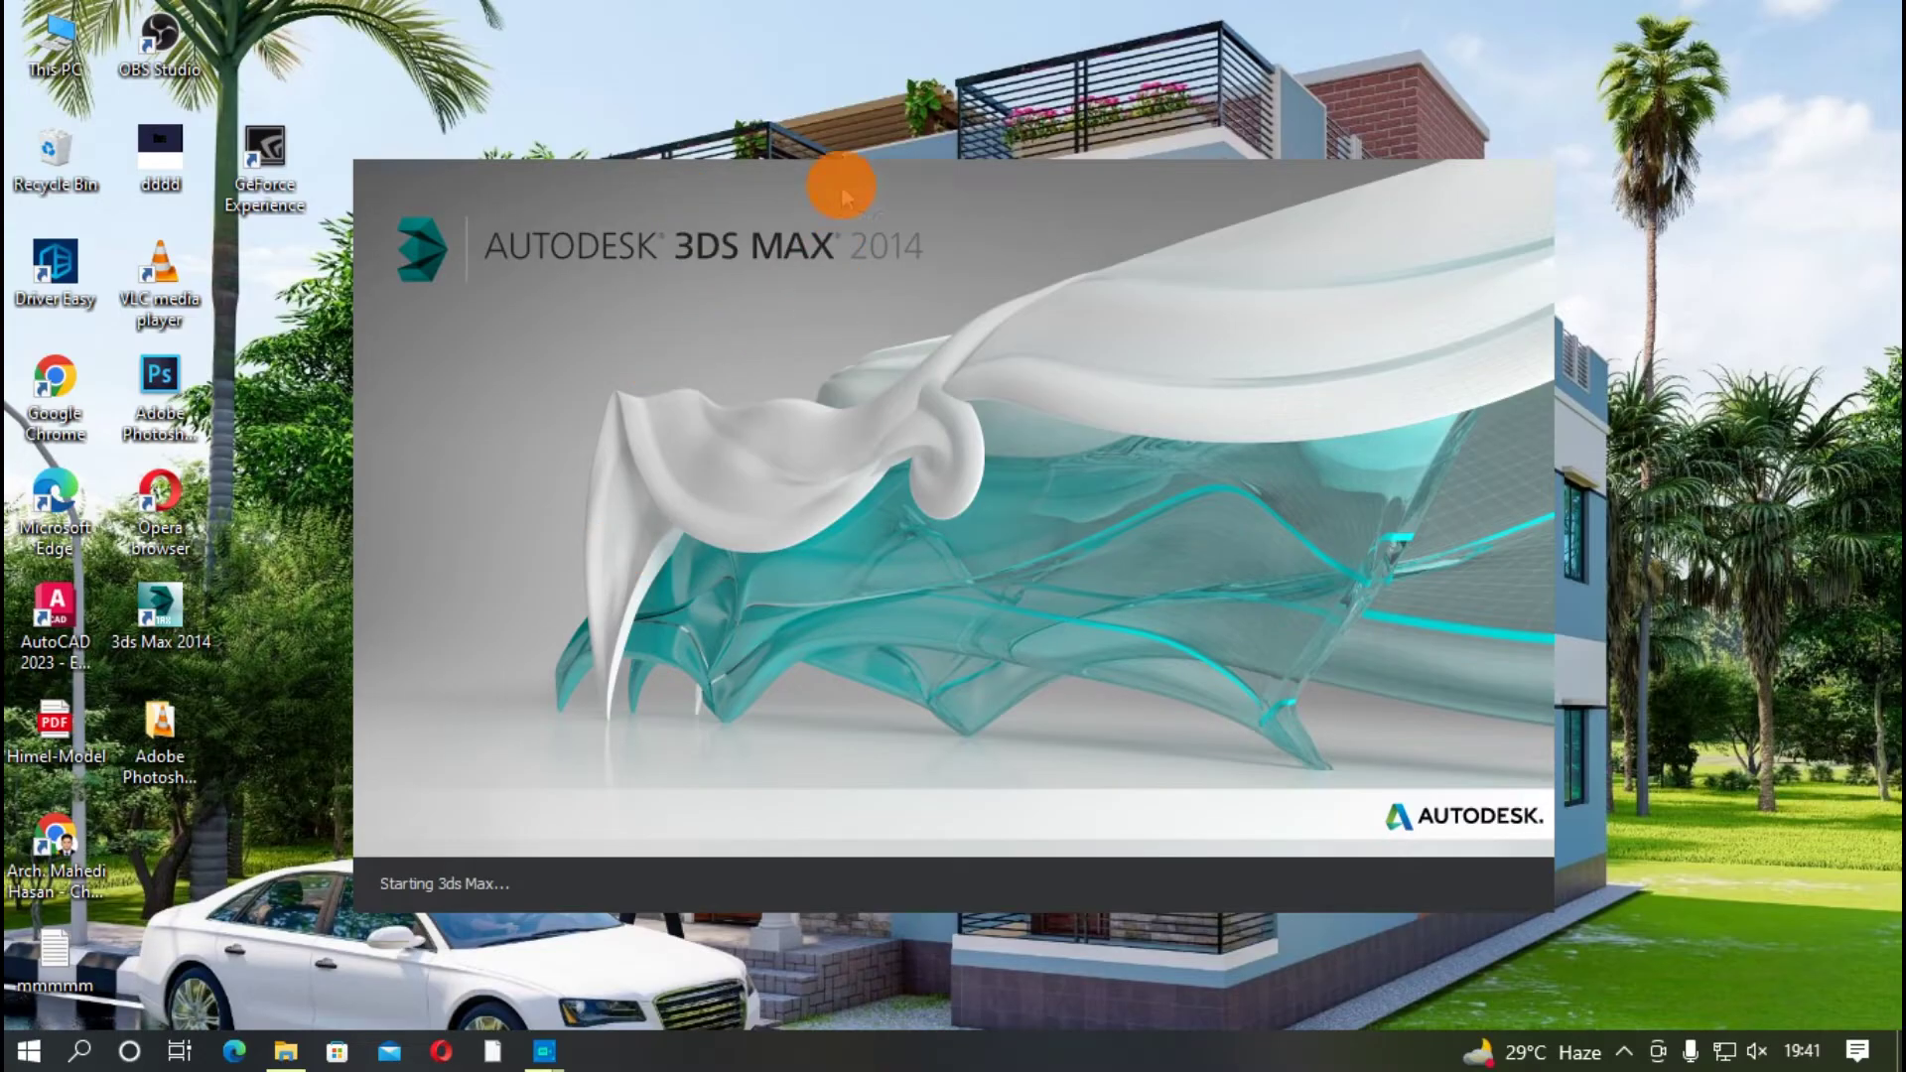
{"action": "right_click", "coordinate": [1676, 241]}
{"action": "left_click", "coordinate": [1647, 319]}
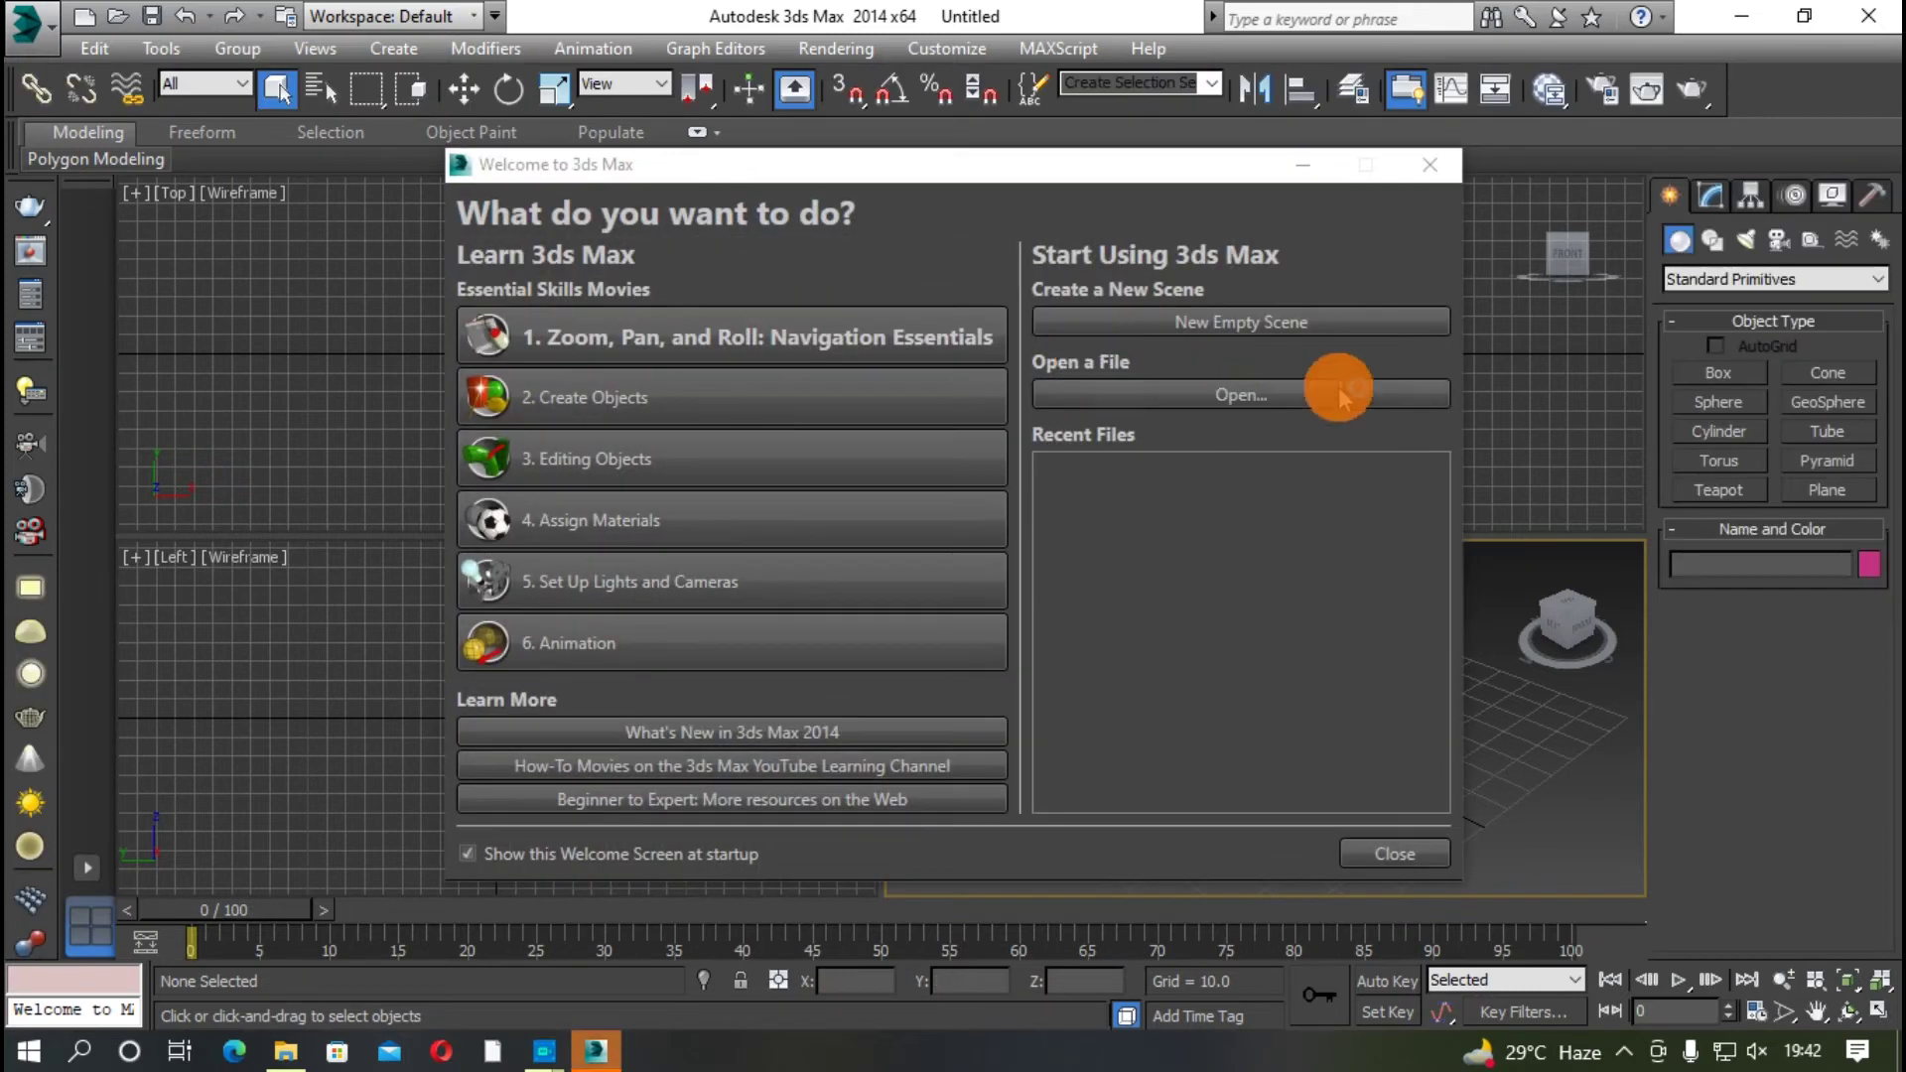
Close the Welcome to 3ds Max and Autodesk Exchange Store Error Messages dialogs, and activate the Top viewport
{"action": "left_click", "coordinate": [1434, 166]}
{"action": "left_click", "coordinate": [1387, 328]}
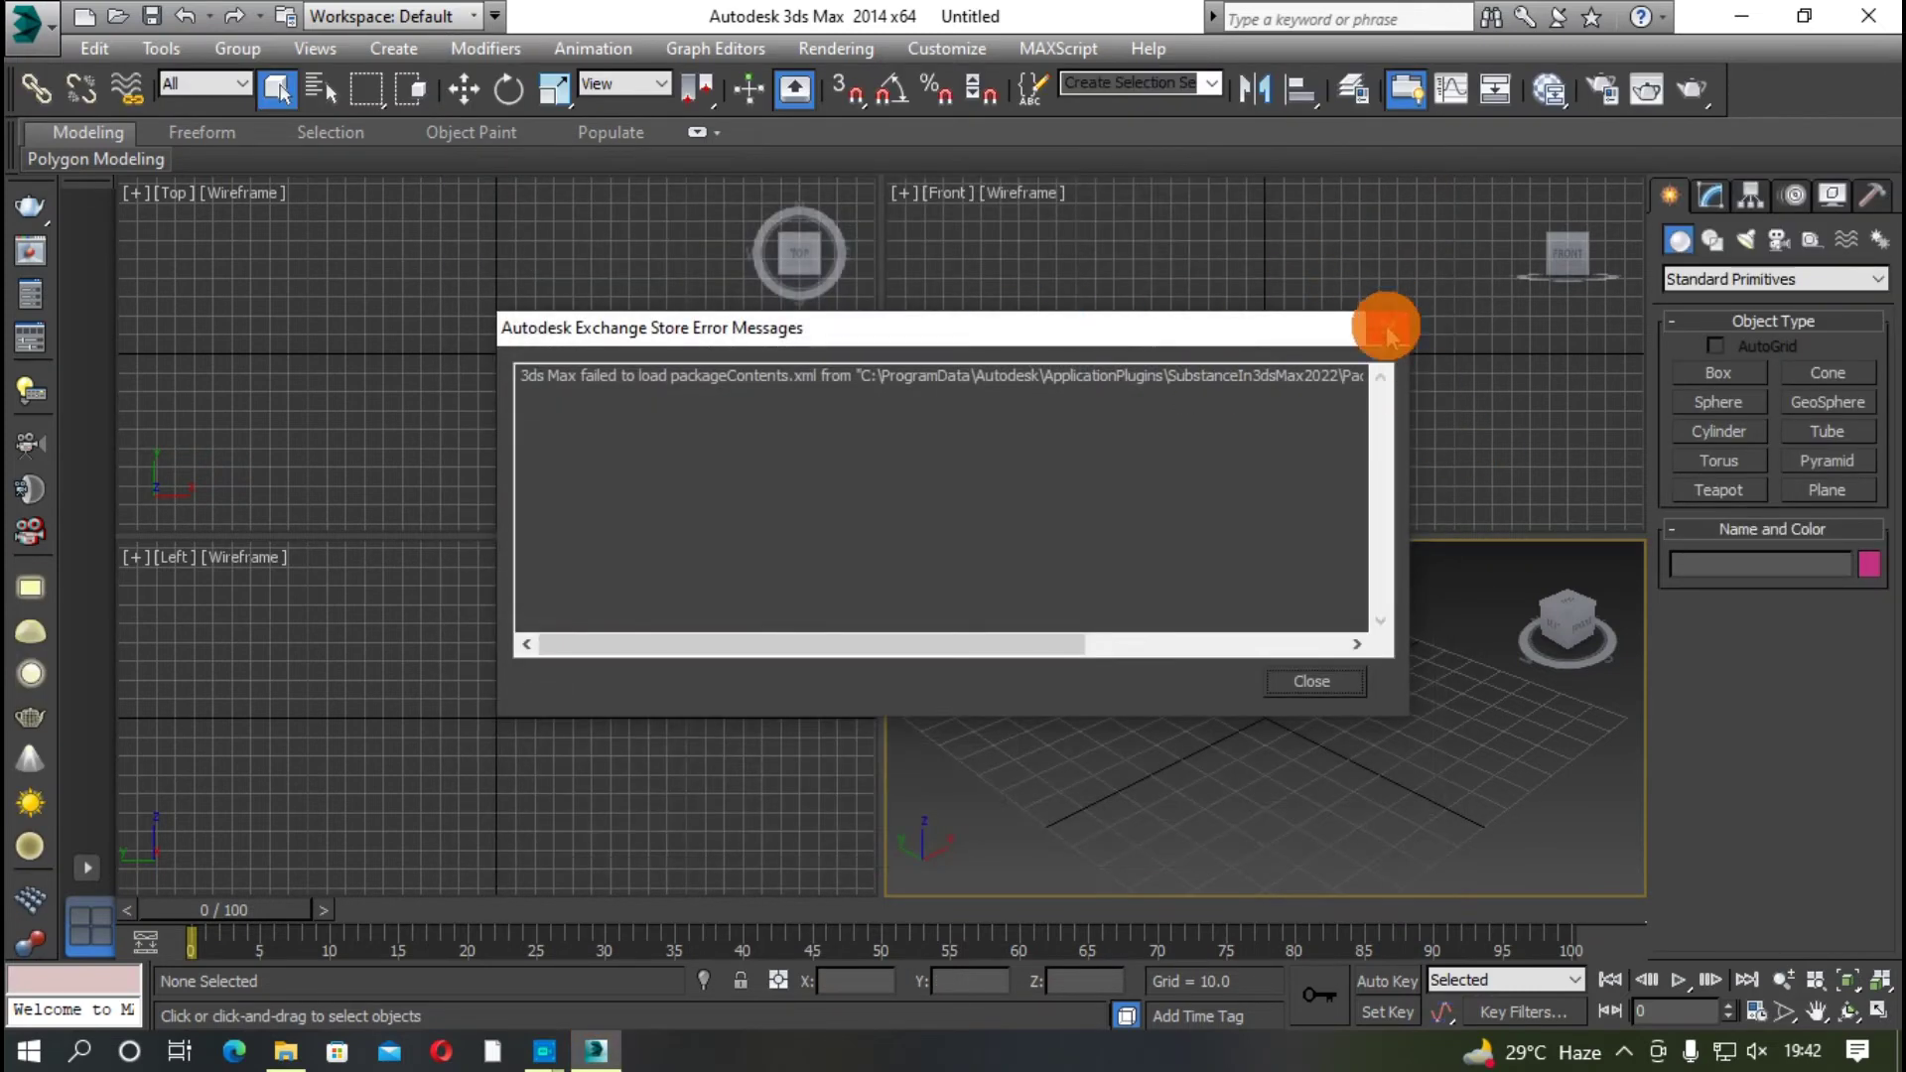
{"action": "left_click", "coordinate": [671, 404]}
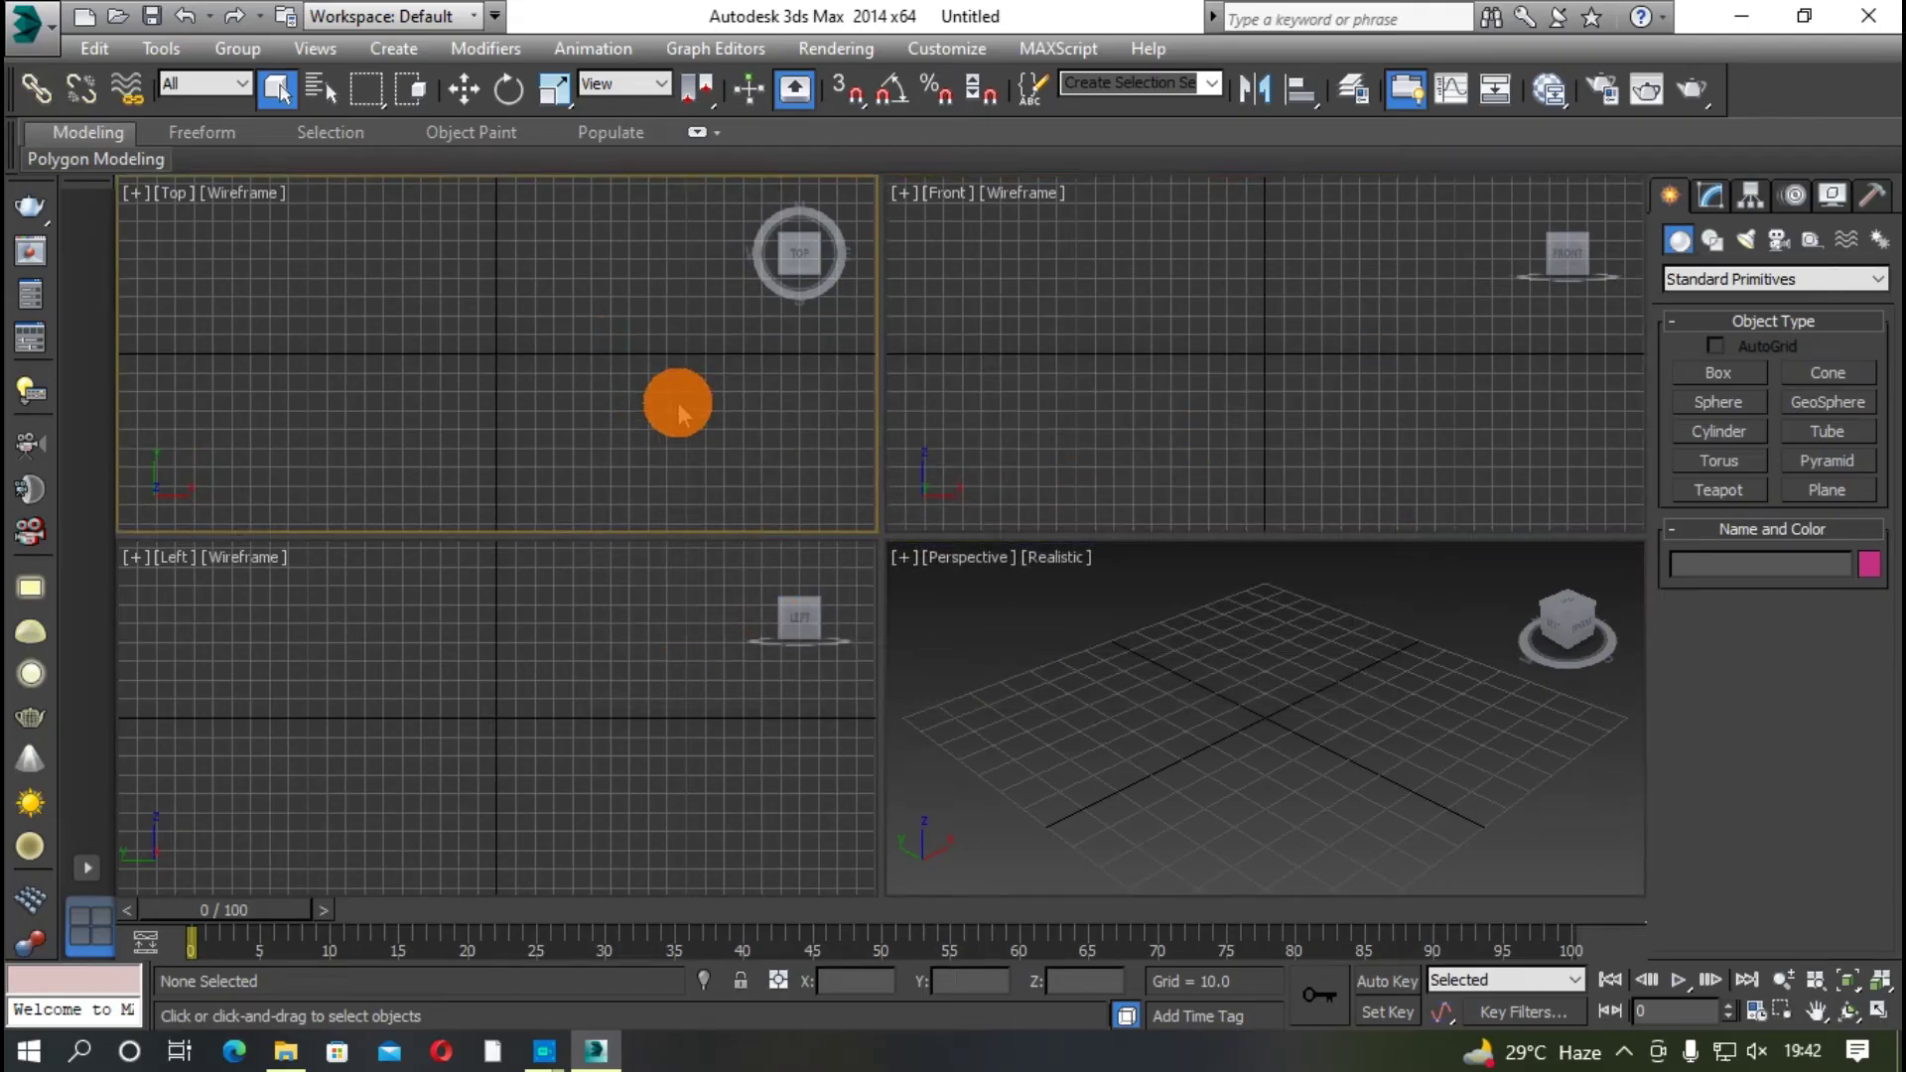
Assign V-Ray Adv 3.60.03 as the production renderer in Render Setup
{"action": "left_click", "coordinate": [838, 50]}
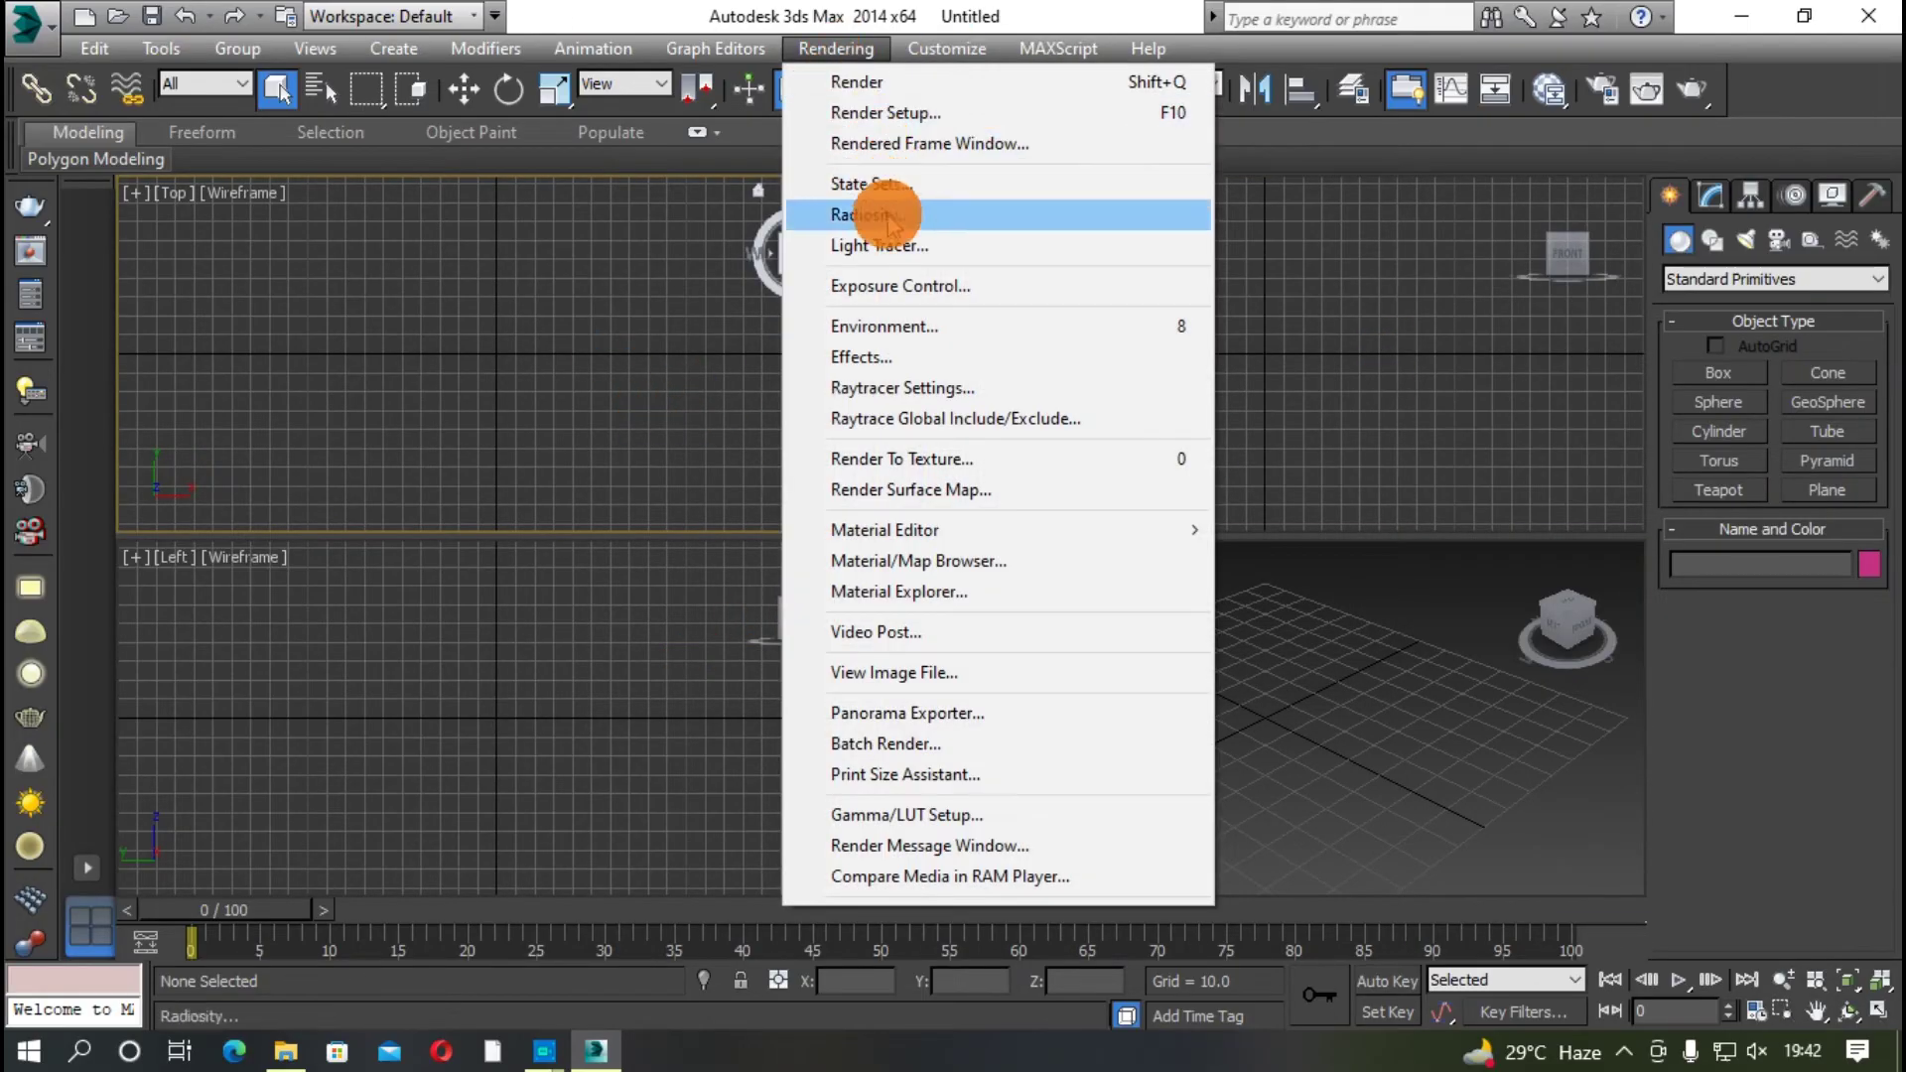
{"action": "left_click", "coordinate": [886, 112]}
{"action": "left_click", "coordinate": [1017, 185]}
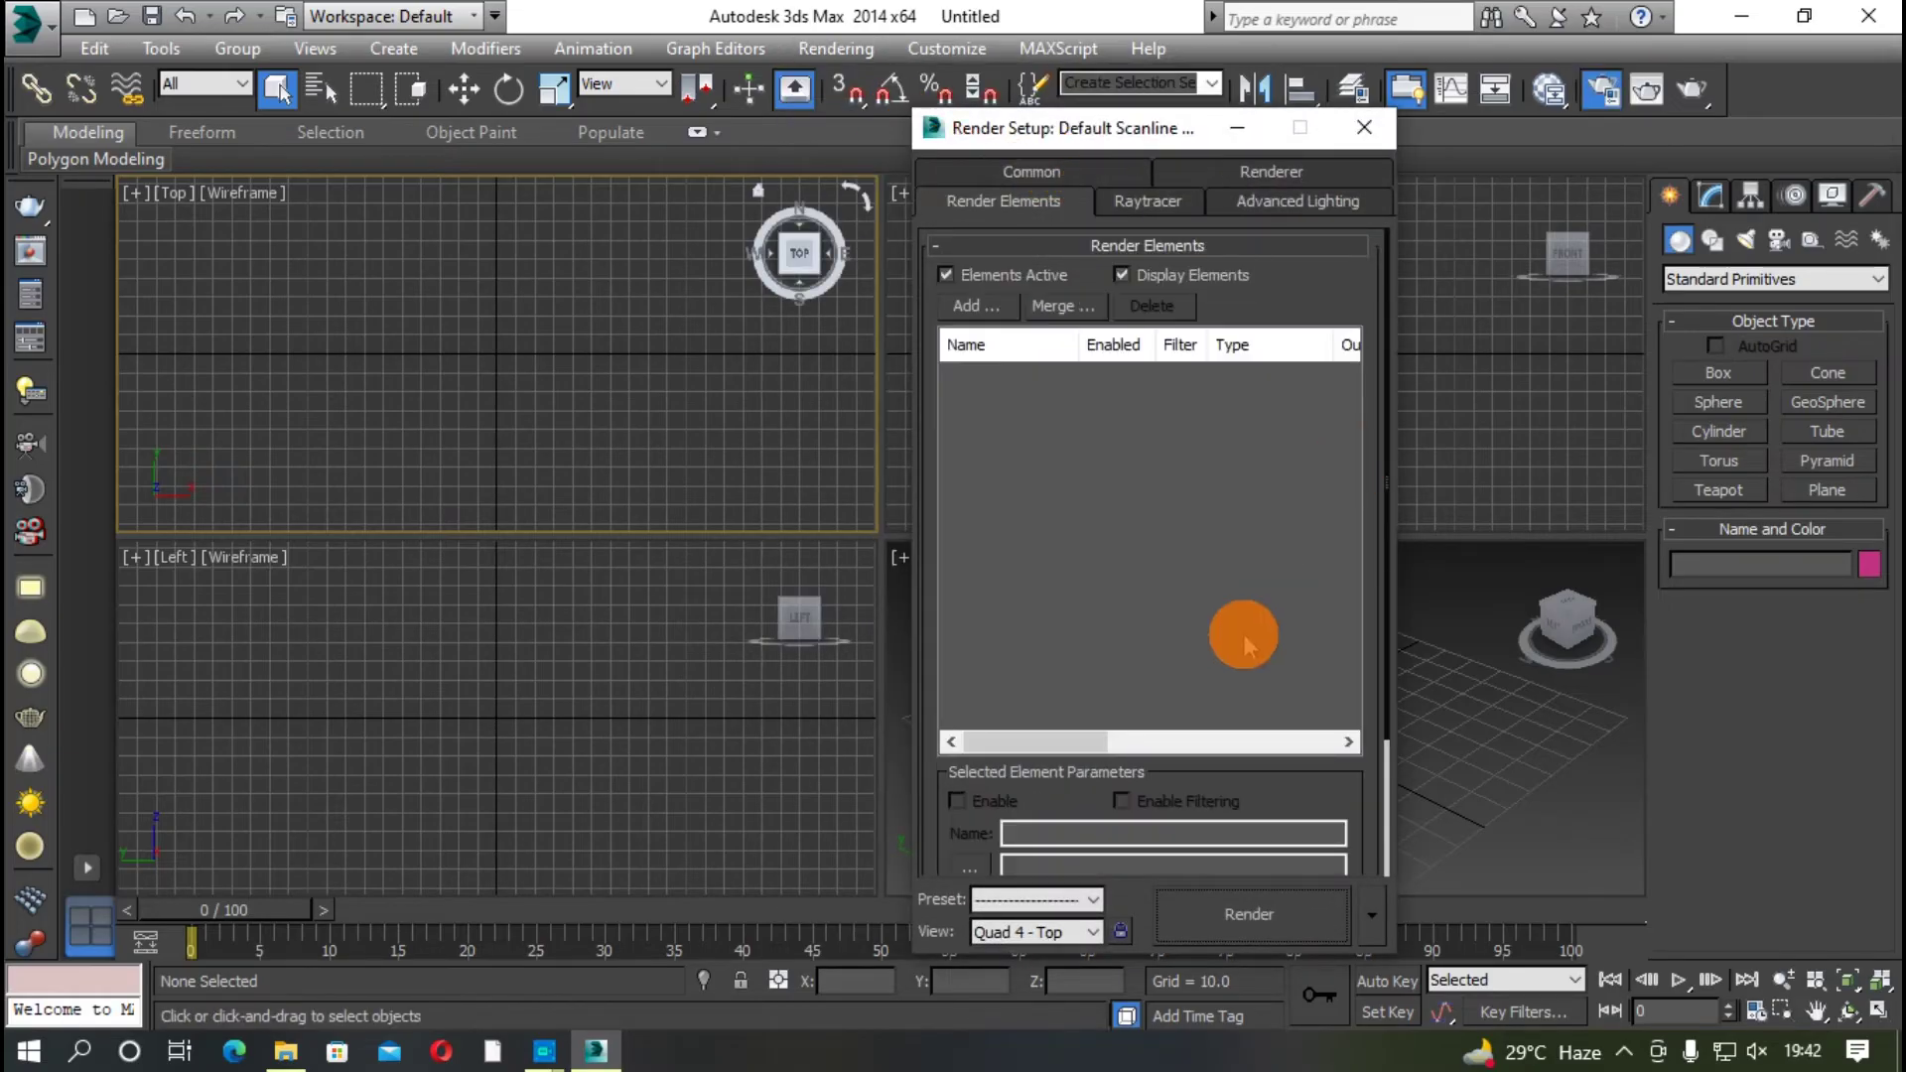
{"action": "left_click", "coordinate": [1052, 189]}
{"action": "scroll", "coordinate": [1204, 544], "scroll_direction": "down", "scroll_amount": 10}
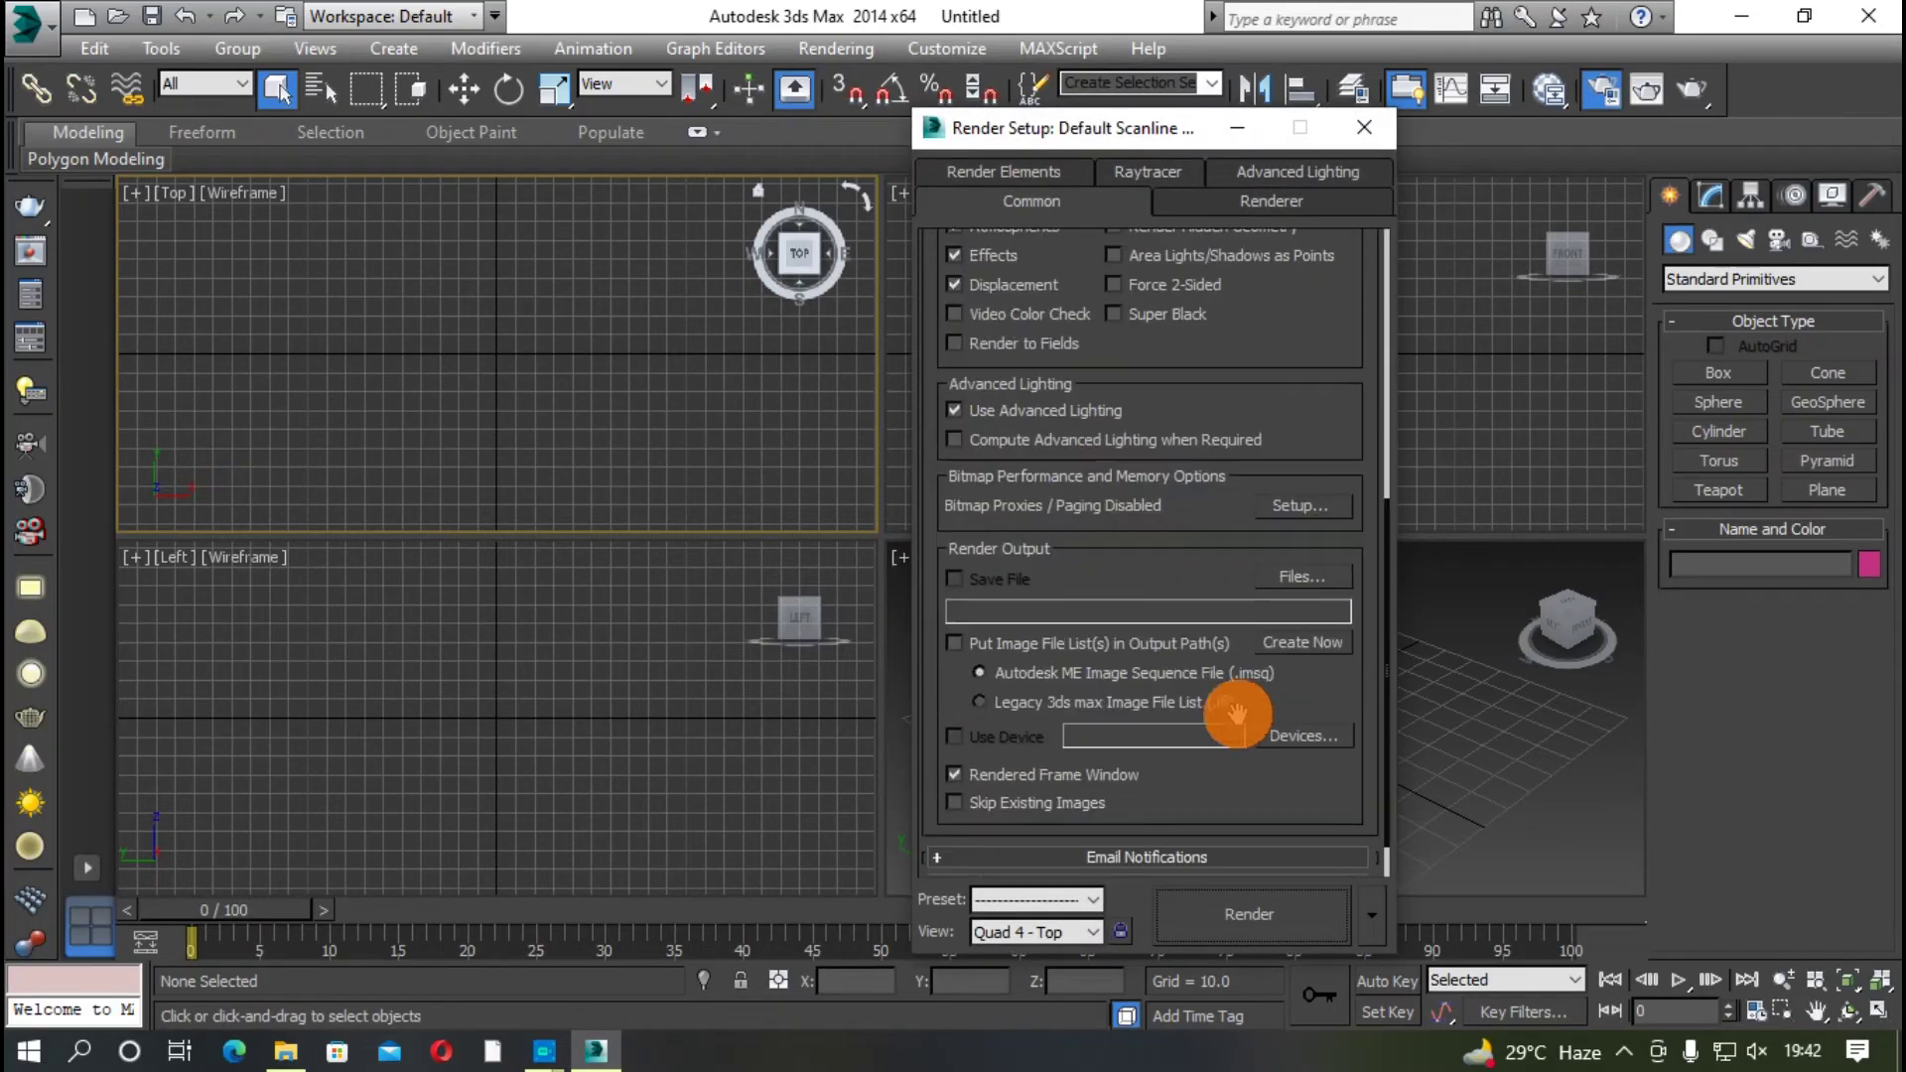
{"action": "left_click", "coordinate": [1194, 862]}
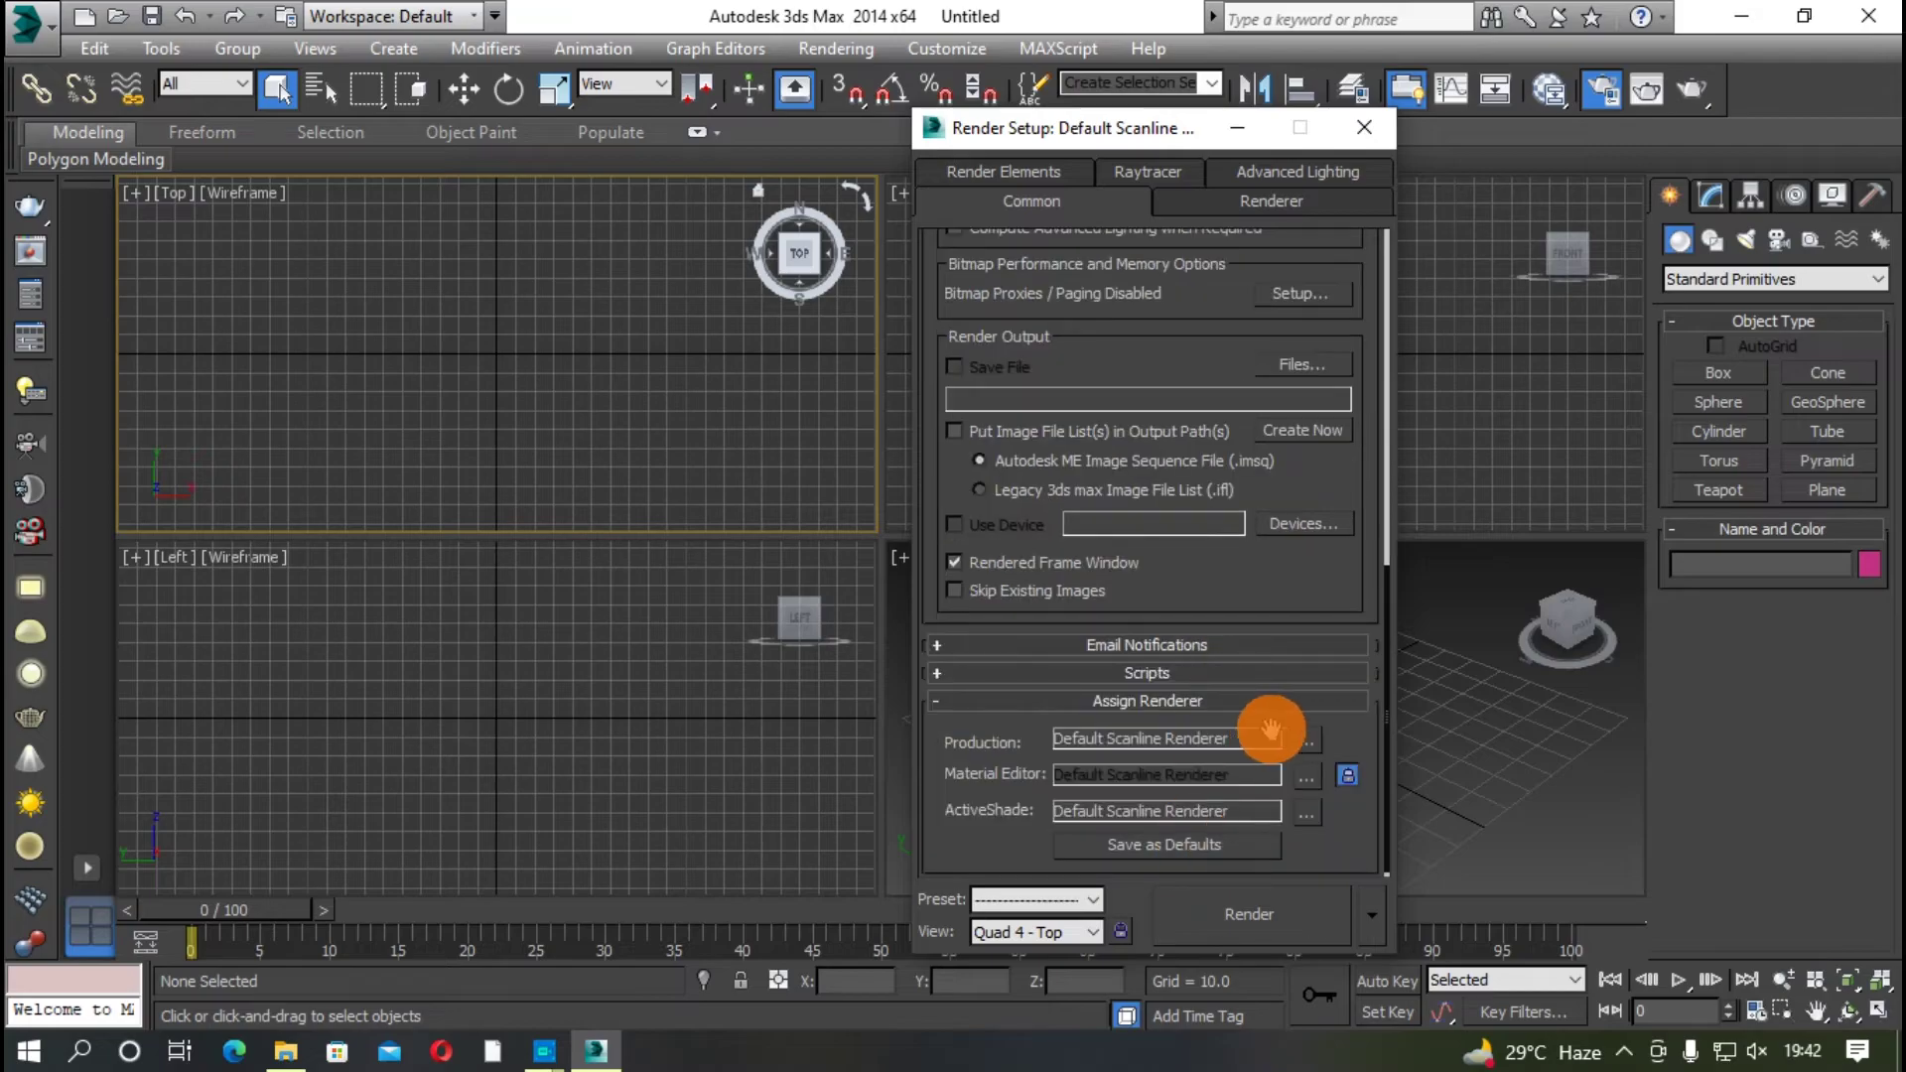
{"action": "left_click", "coordinate": [1304, 742]}
{"action": "left_click", "coordinate": [1052, 421]}
{"action": "left_click", "coordinate": [1176, 734]}
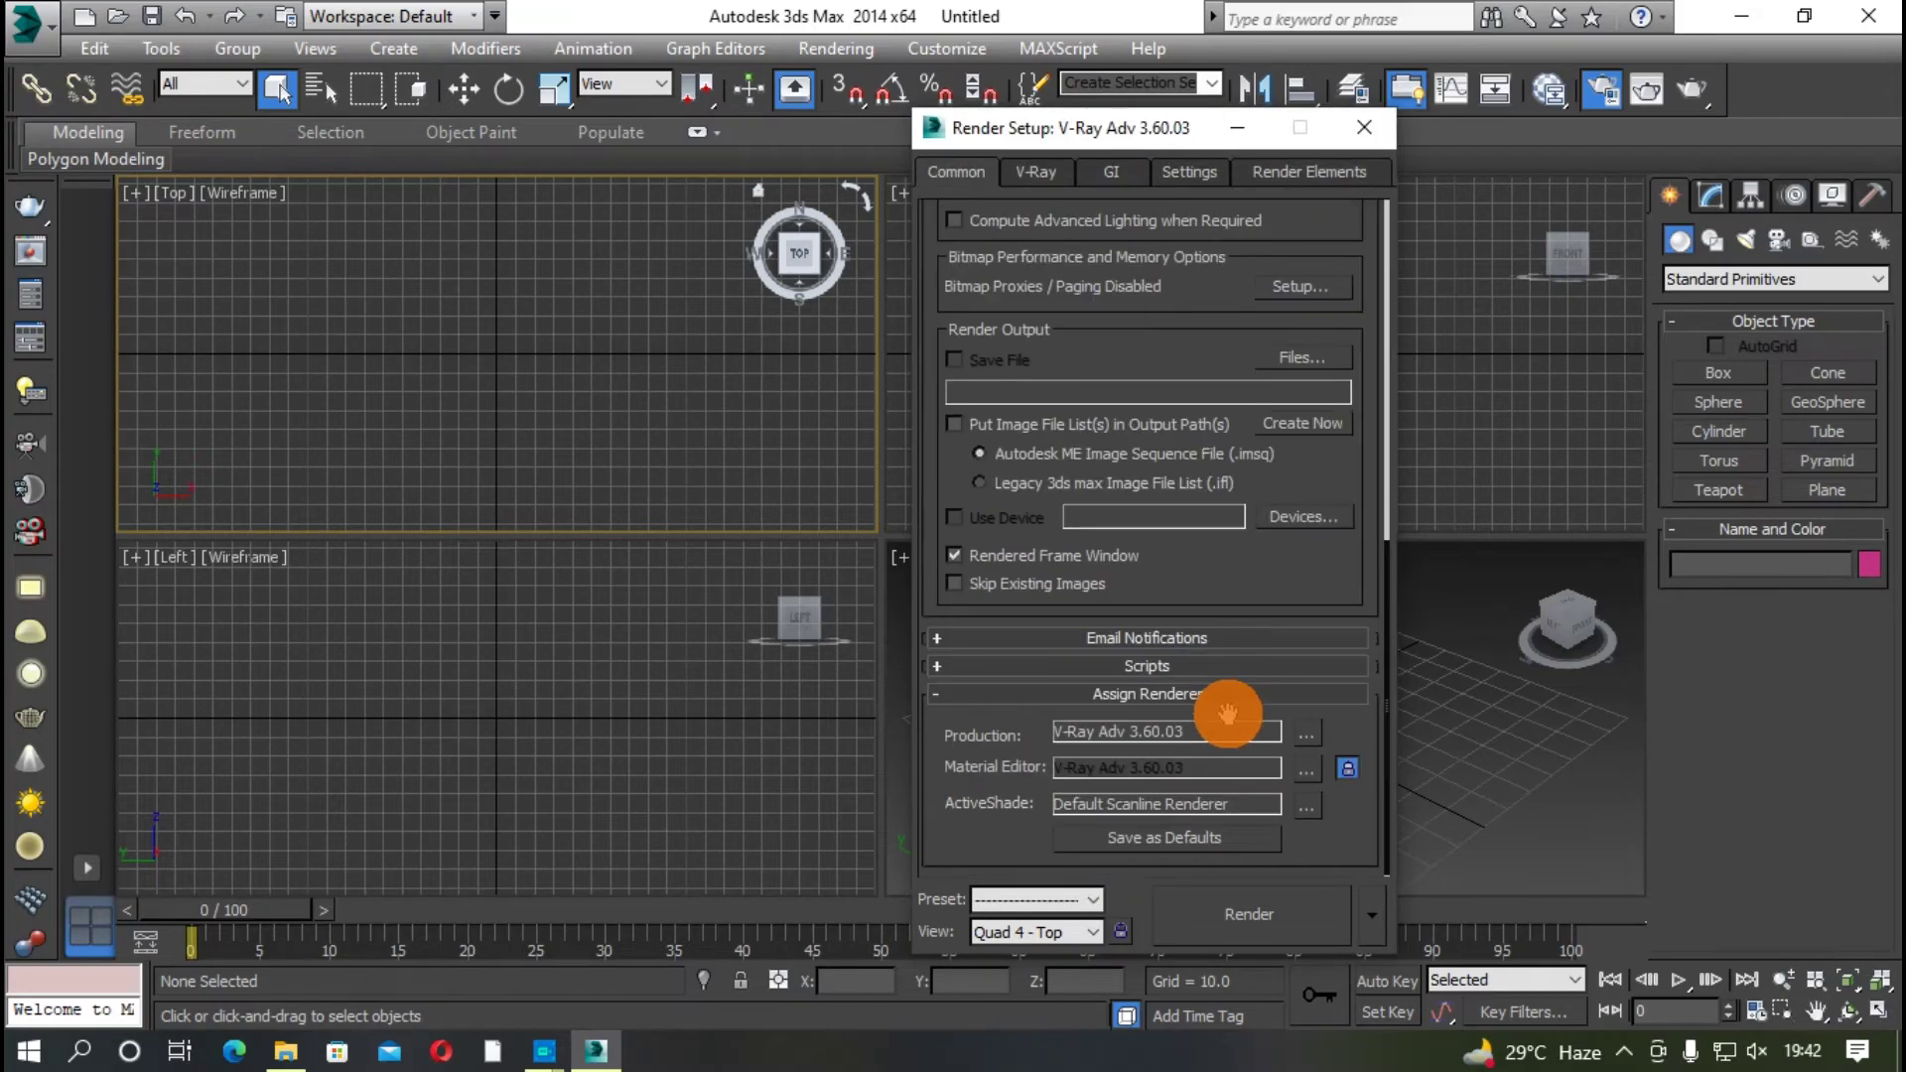
Assign V-Ray RT 3.60.03 as the ActiveShade renderer
{"action": "left_click", "coordinate": [1306, 805]}
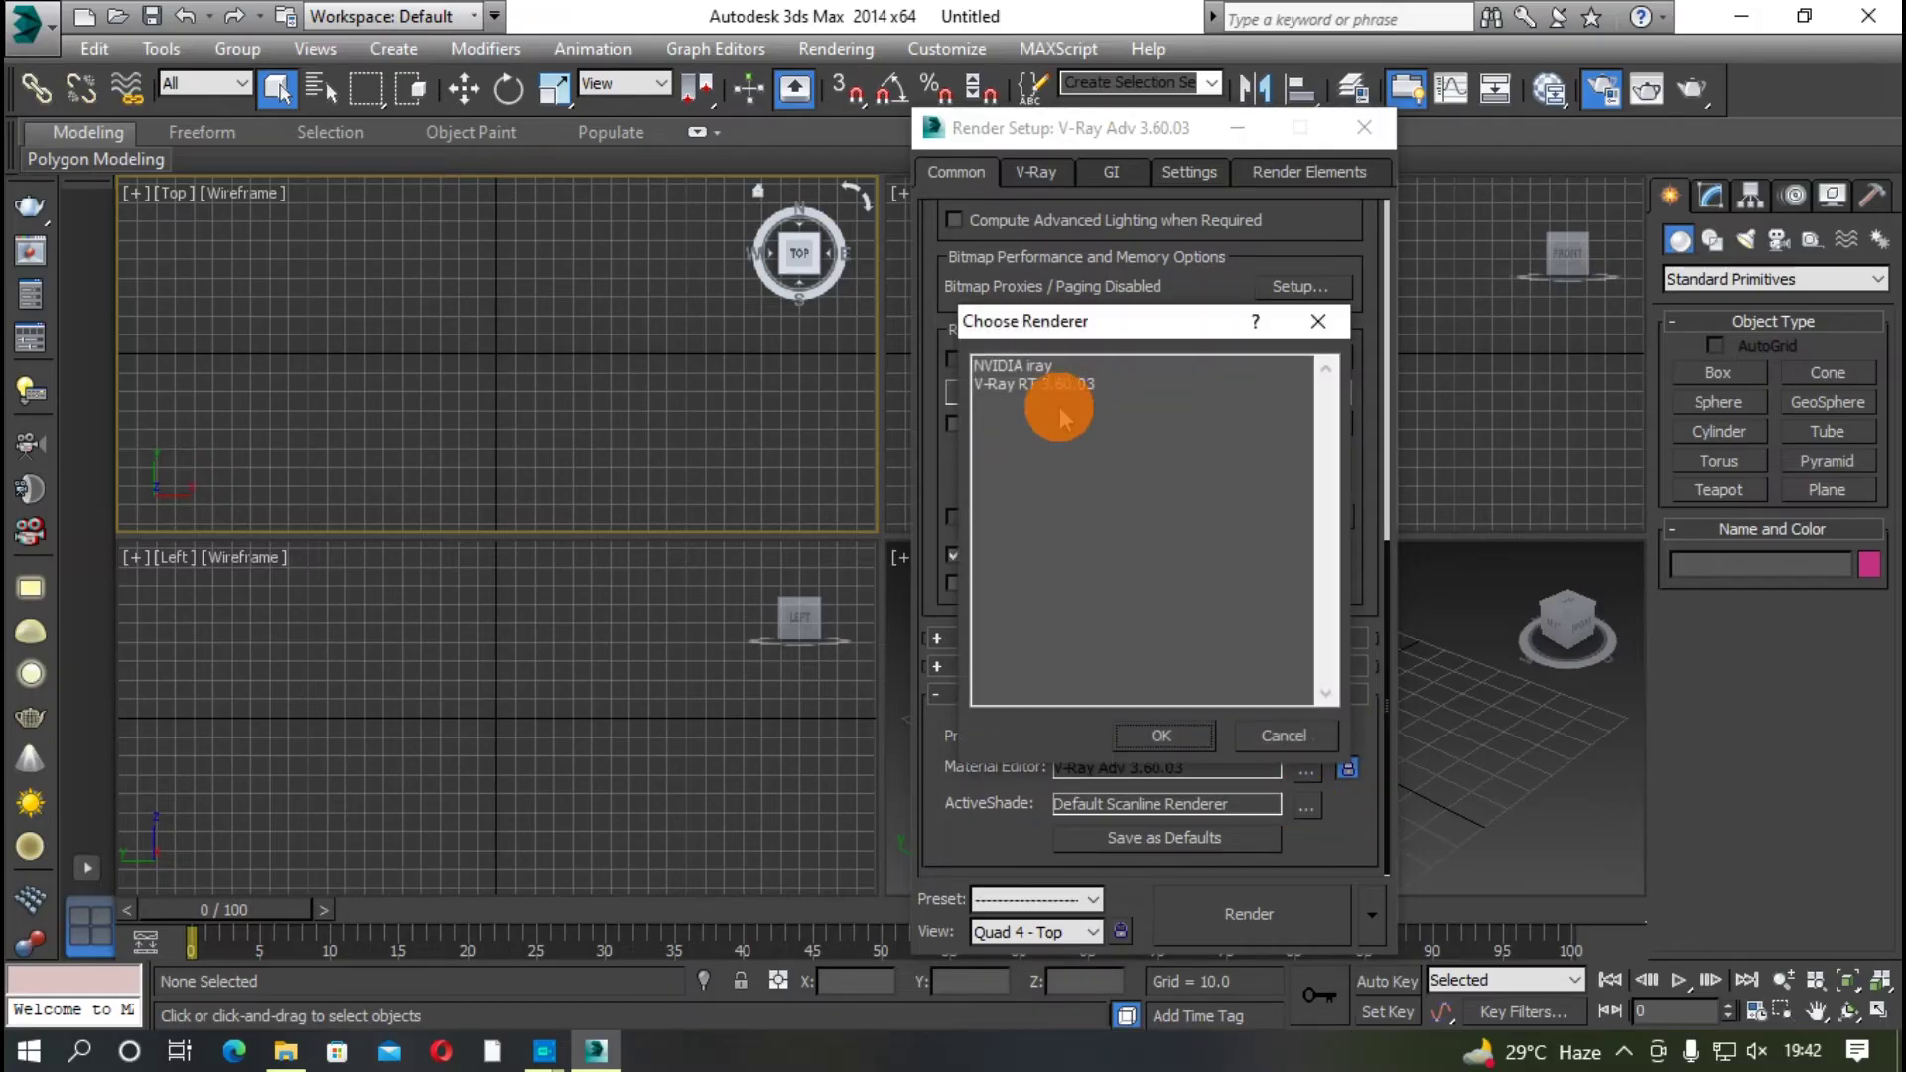
{"action": "left_click", "coordinate": [1035, 385]}
{"action": "left_click", "coordinate": [1189, 740]}
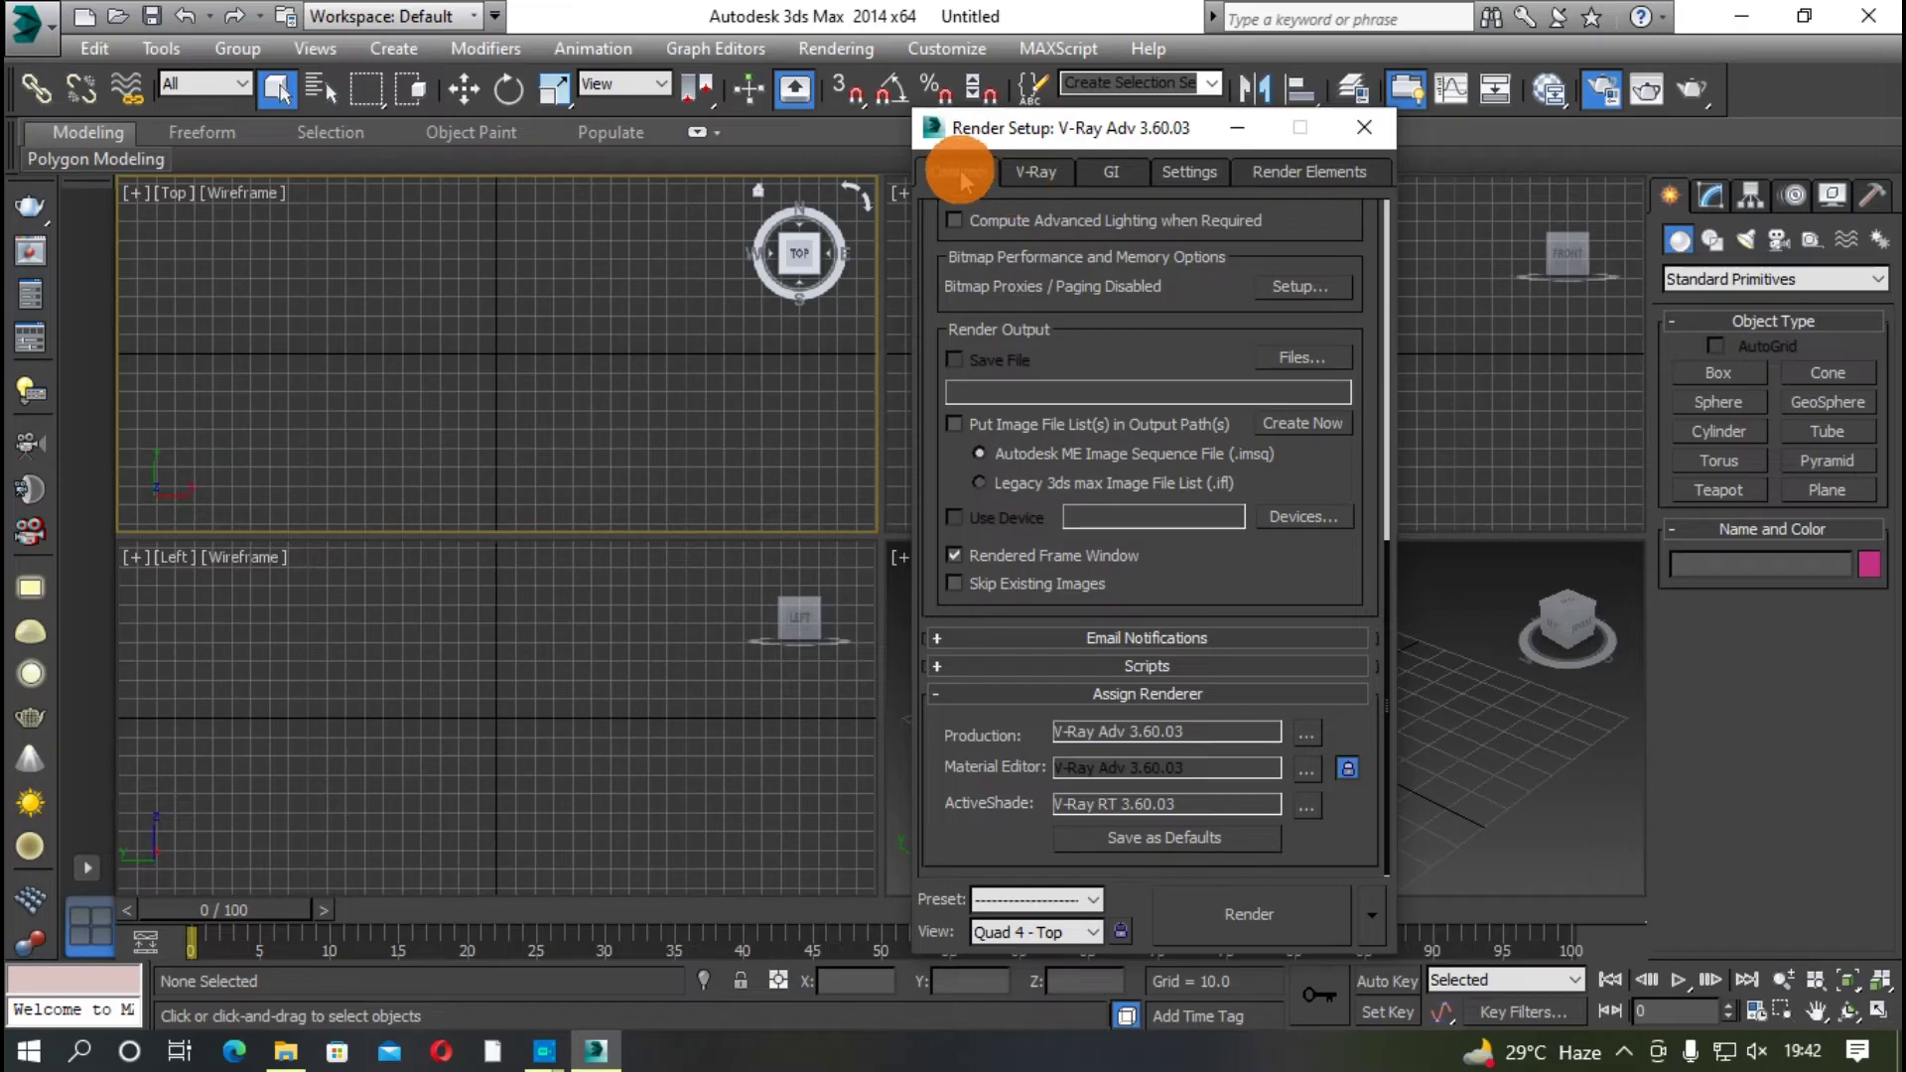
Look through the V-Ray, GI, Settings and Render Elements pages of Render Setup, and close it
{"action": "left_click", "coordinate": [1038, 174]}
{"action": "left_click", "coordinate": [1116, 174]}
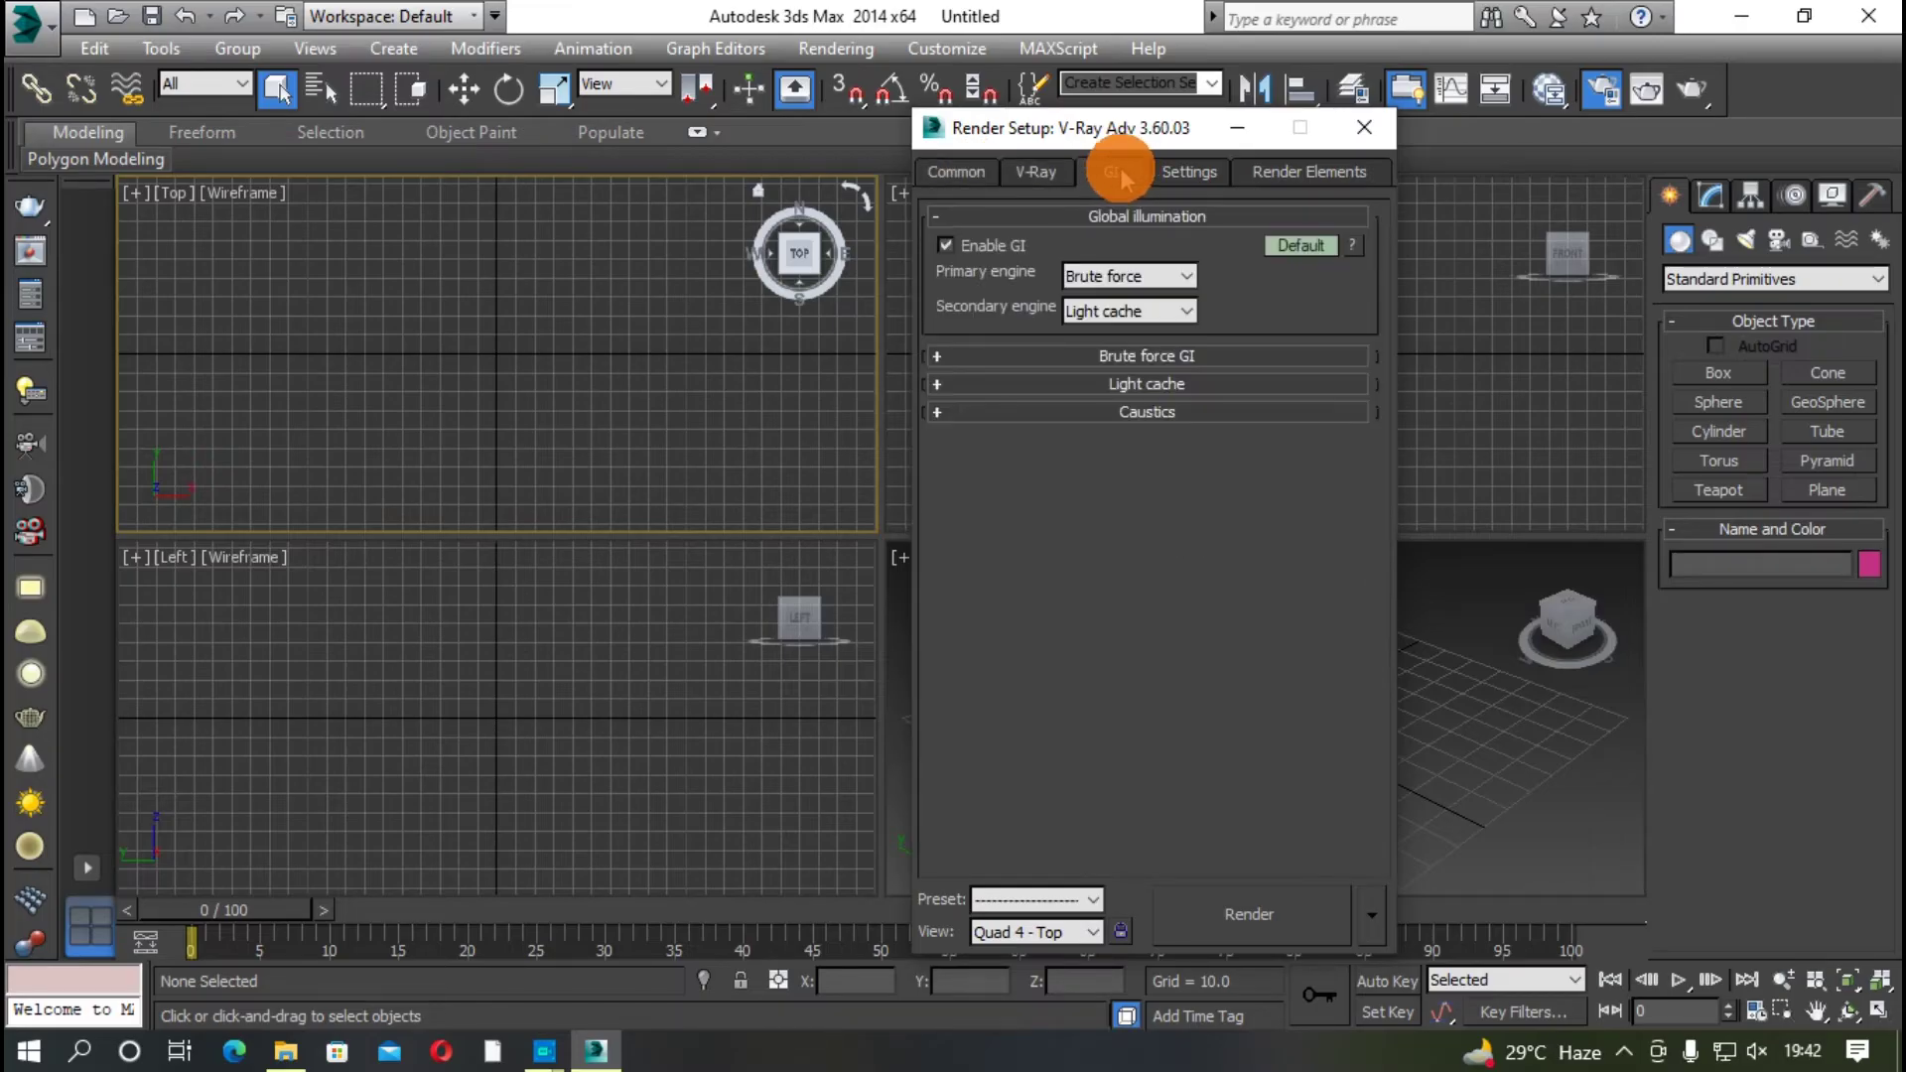
{"action": "left_click", "coordinate": [1189, 171]}
{"action": "left_click", "coordinate": [968, 173]}
{"action": "left_click", "coordinate": [1101, 174]}
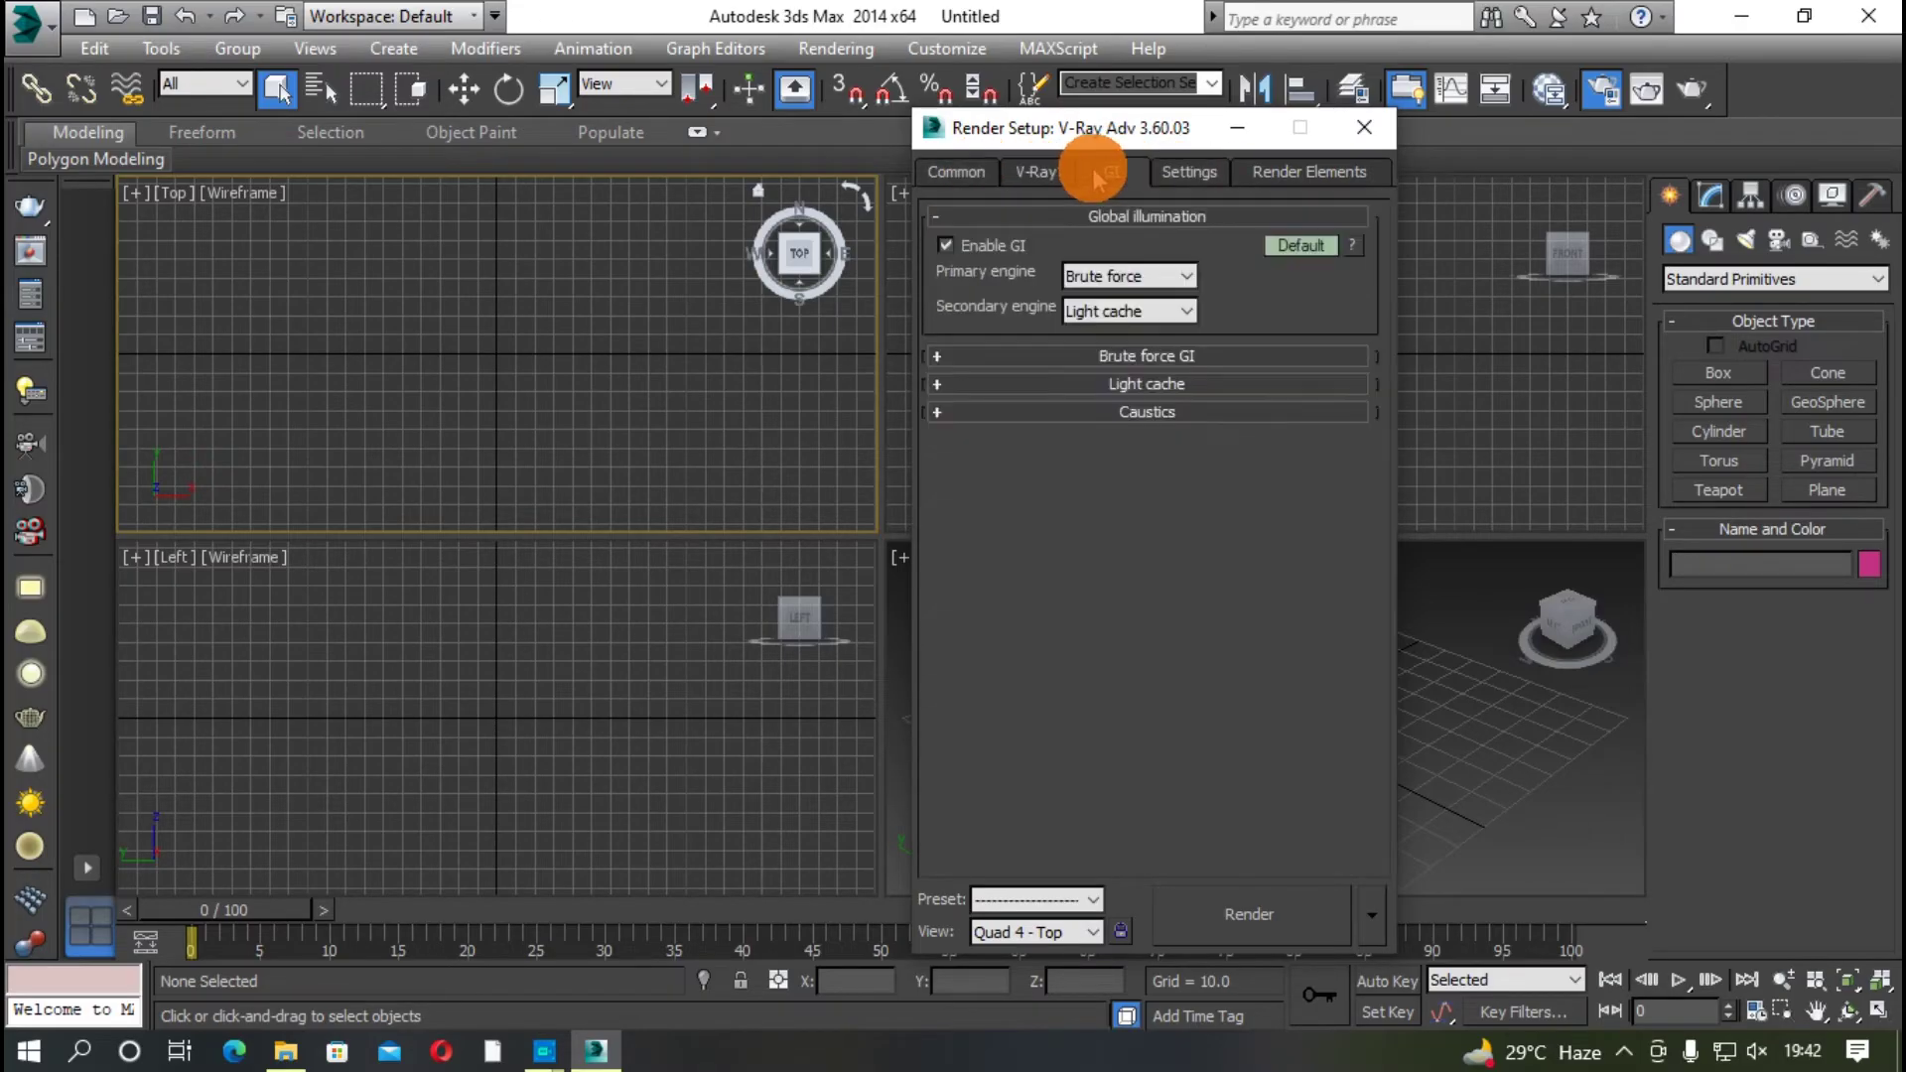
{"action": "left_click", "coordinate": [1280, 173]}
{"action": "left_click", "coordinate": [1364, 128]}
Maximize the Perspective viewport and create a box about 27 long, 34 wide and 32 high near the grid's centre
{"action": "left_click", "coordinate": [1249, 641]}
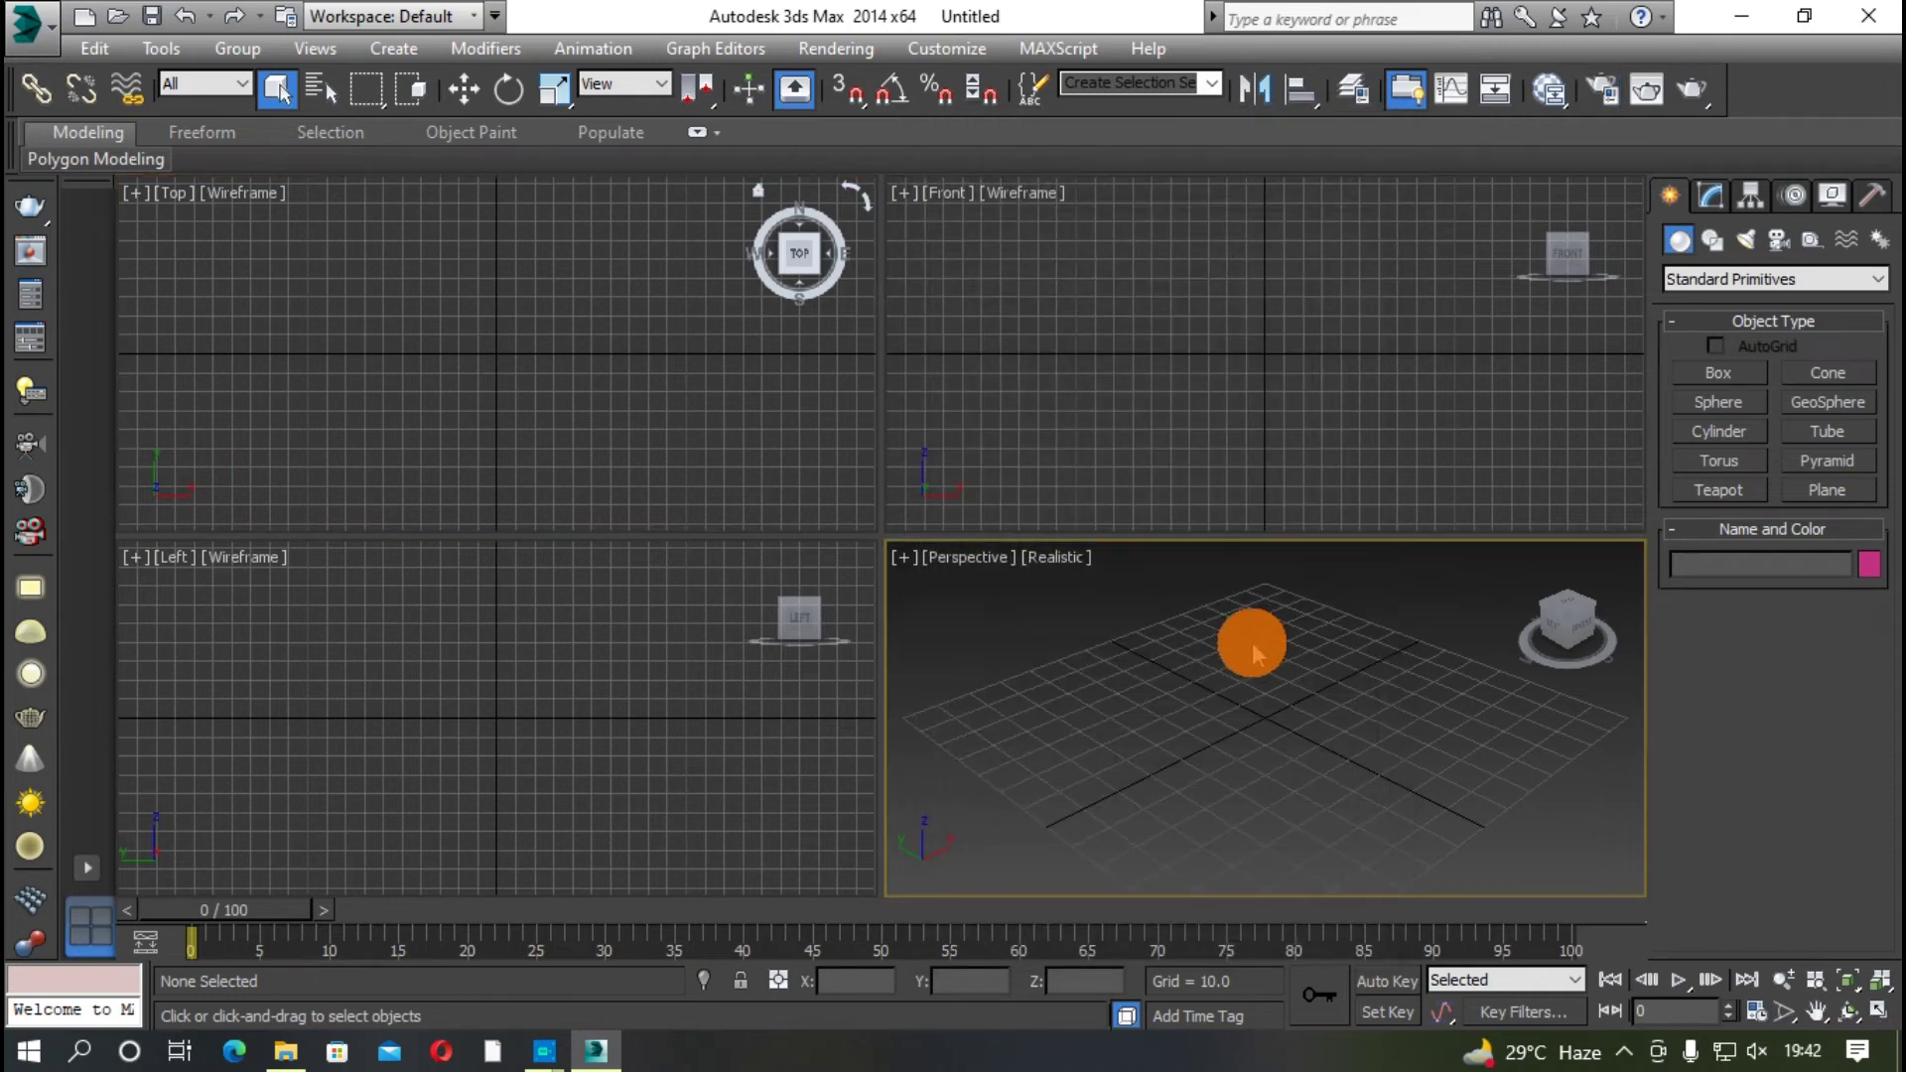
{"action": "left_click", "coordinate": [1876, 1011]}
{"action": "left_click", "coordinate": [1727, 373]}
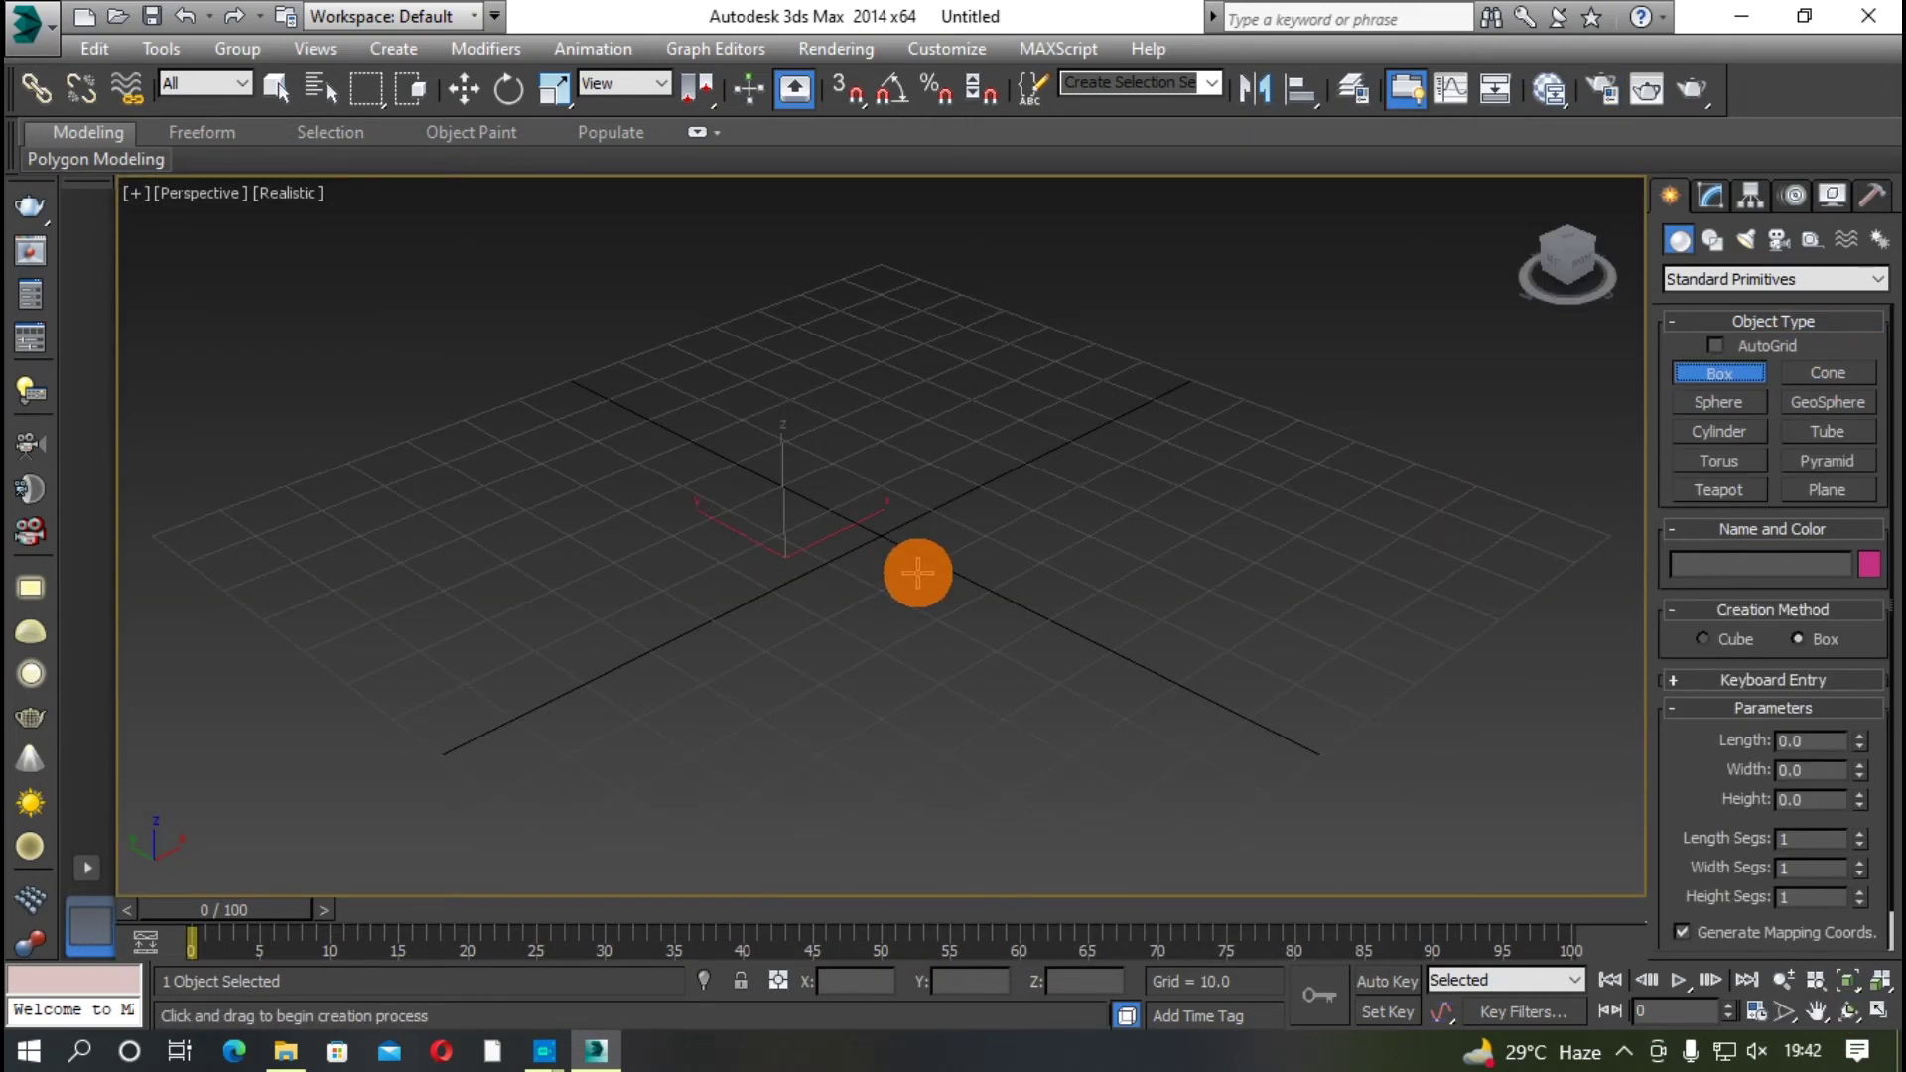
{"action": "left_click_drag", "start_coordinate": [917, 572], "coordinate": [1067, 451]}
{"action": "left_click", "coordinate": [1063, 328]}
{"action": "scroll", "coordinate": [986, 575], "scroll_direction": "down", "scroll_amount": 8}
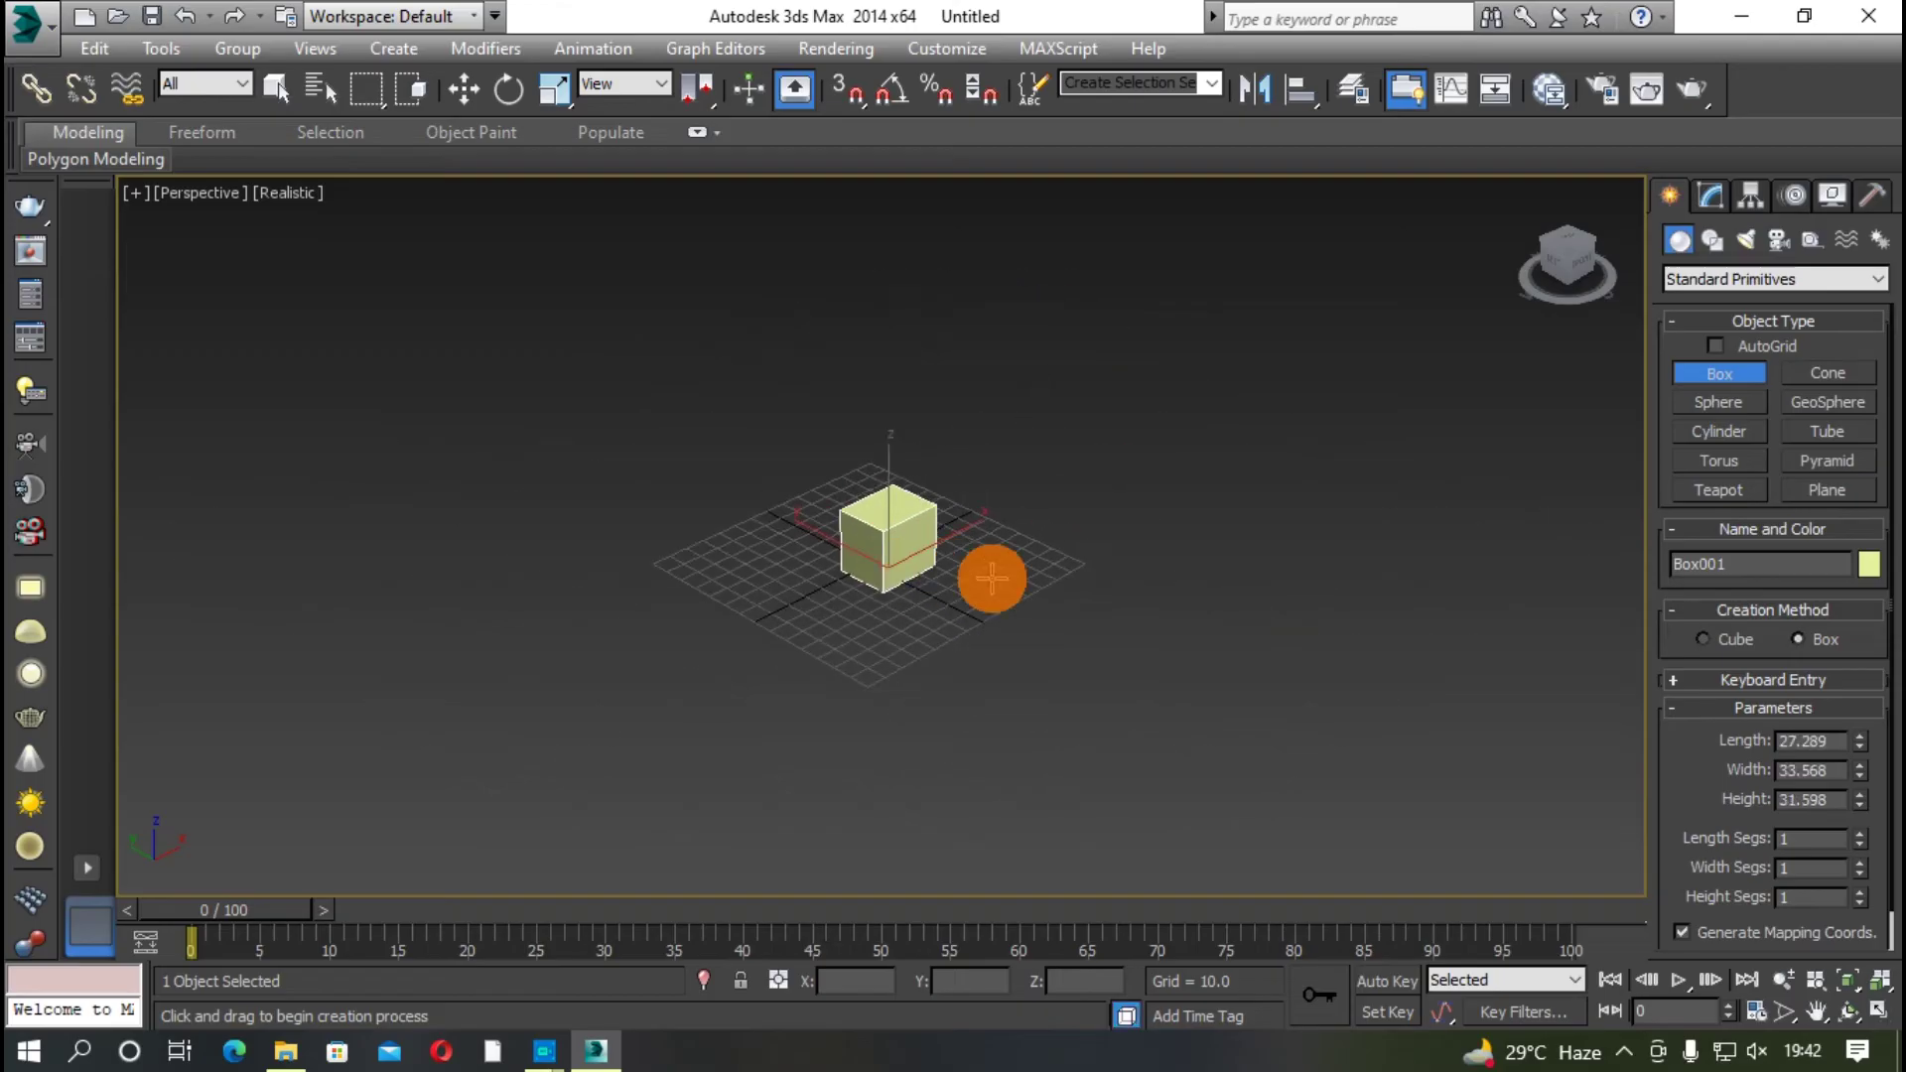
{"action": "right_click", "coordinate": [991, 578]}
Render a closer, orbited Perspective view of the box, and close the V-Ray frame buffer
{"action": "scroll", "coordinate": [953, 596], "scroll_direction": "up", "scroll_amount": 6}
{"action": "middle_click_drag", "start_coordinate": [970, 625], "coordinate": [1277, 426], "text": "alt"}
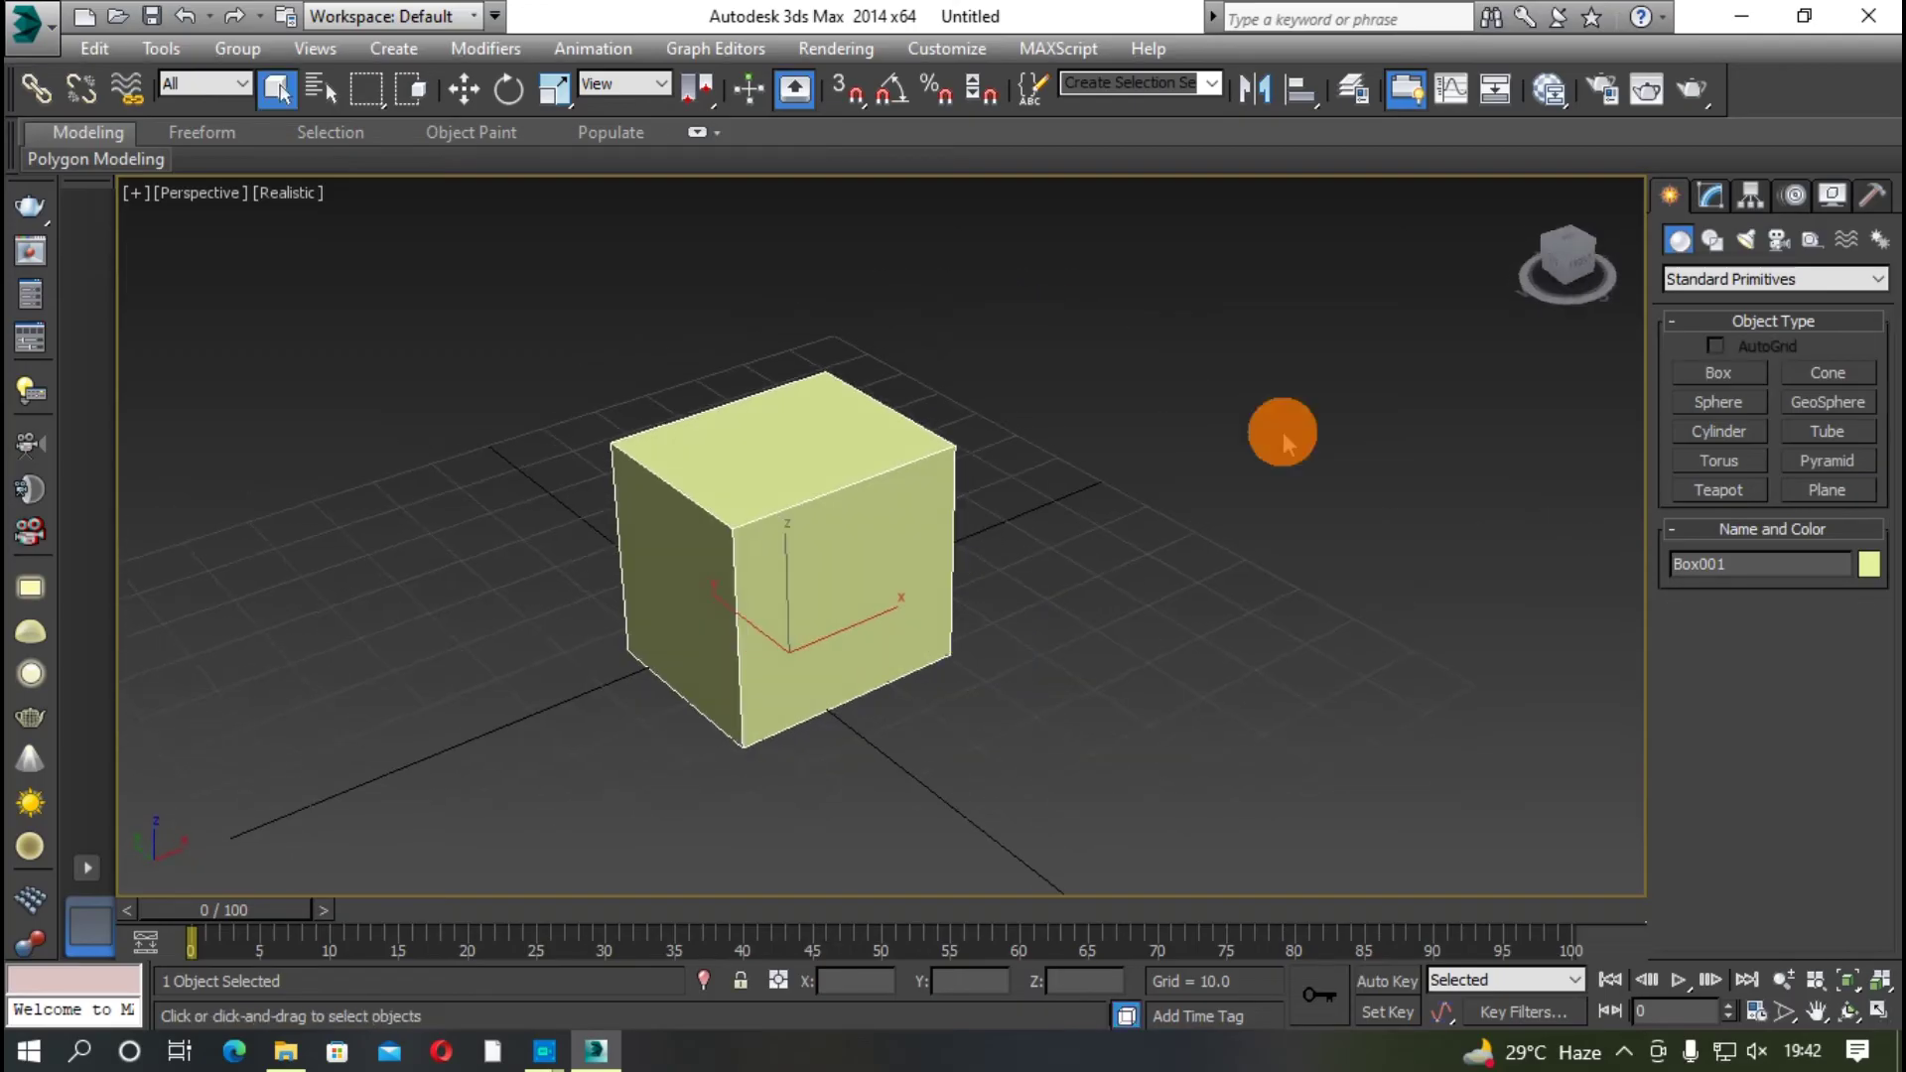
{"action": "left_click", "coordinate": [1687, 92]}
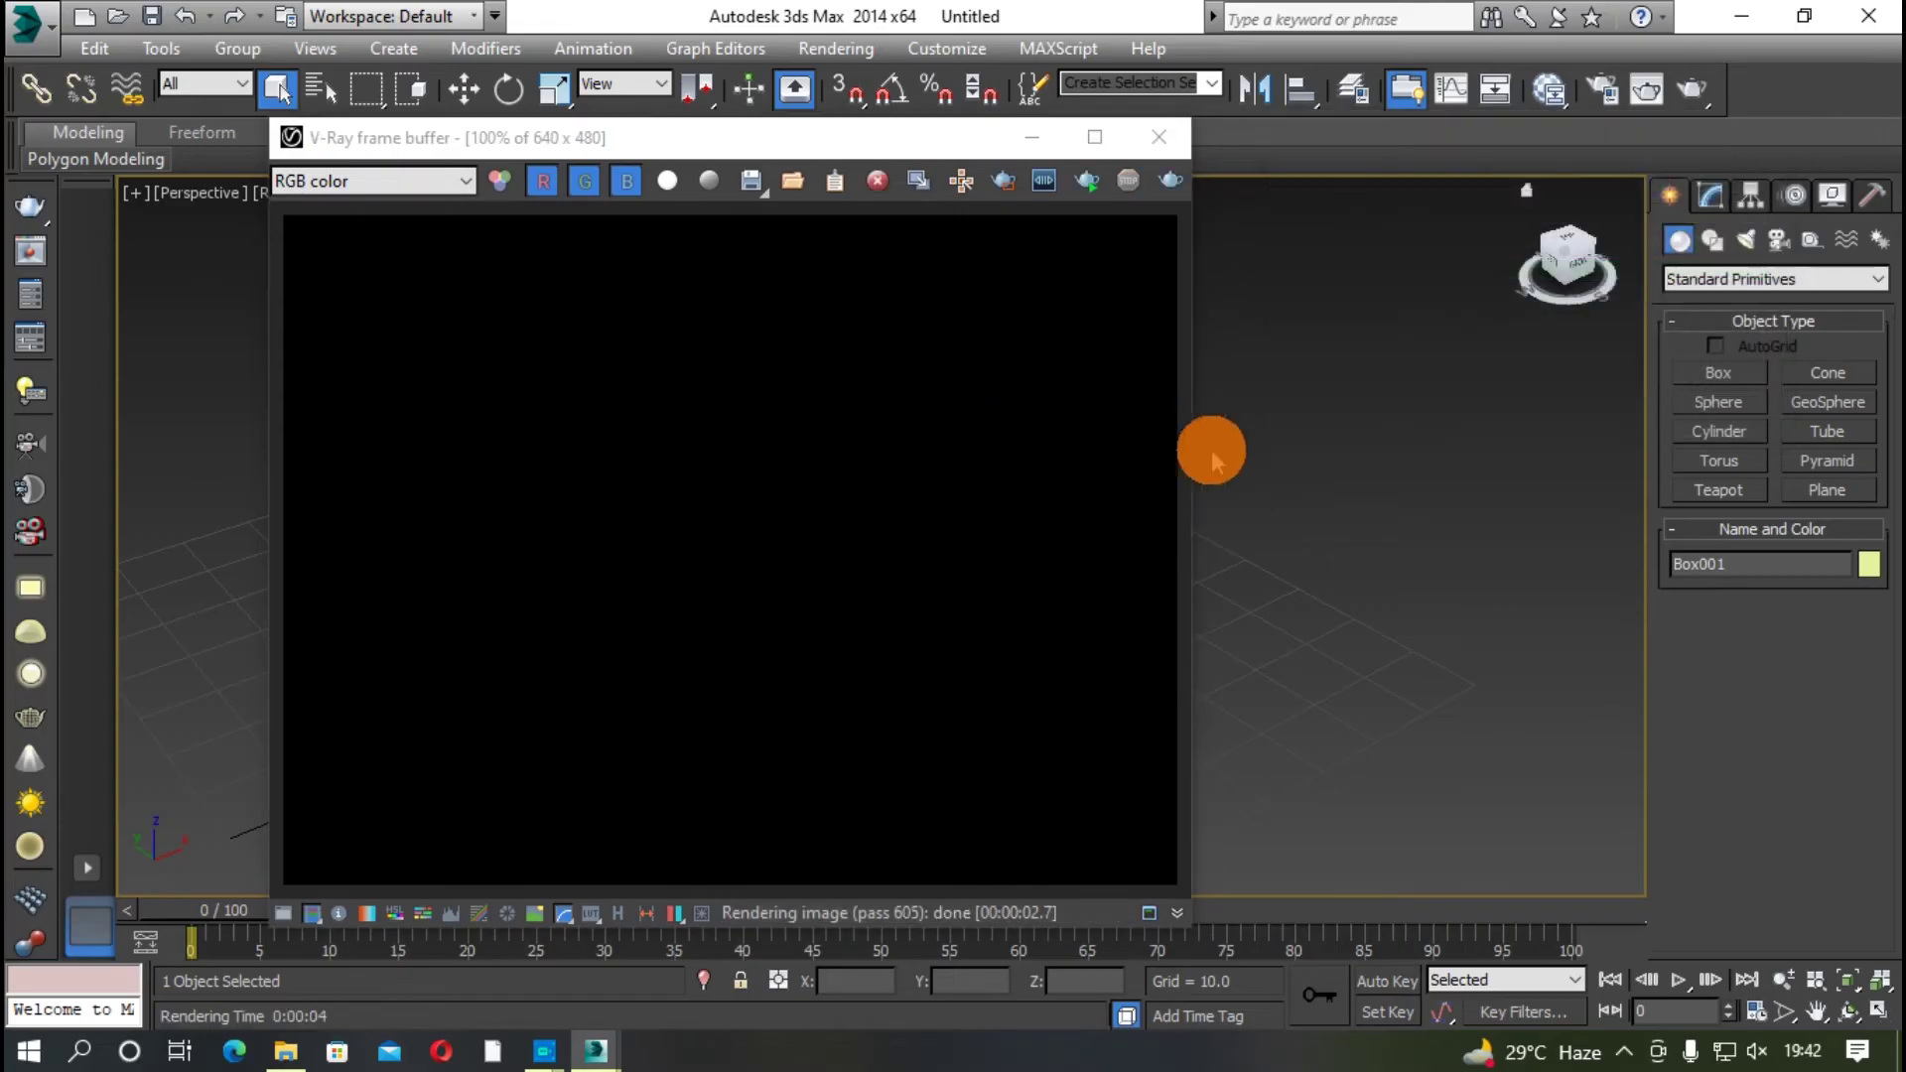
{"action": "left_click", "coordinate": [1158, 137]}
Create a VRayLight plane near the box with a half-length of about 63 and a half-width of about 120
{"action": "left_click", "coordinate": [1752, 245]}
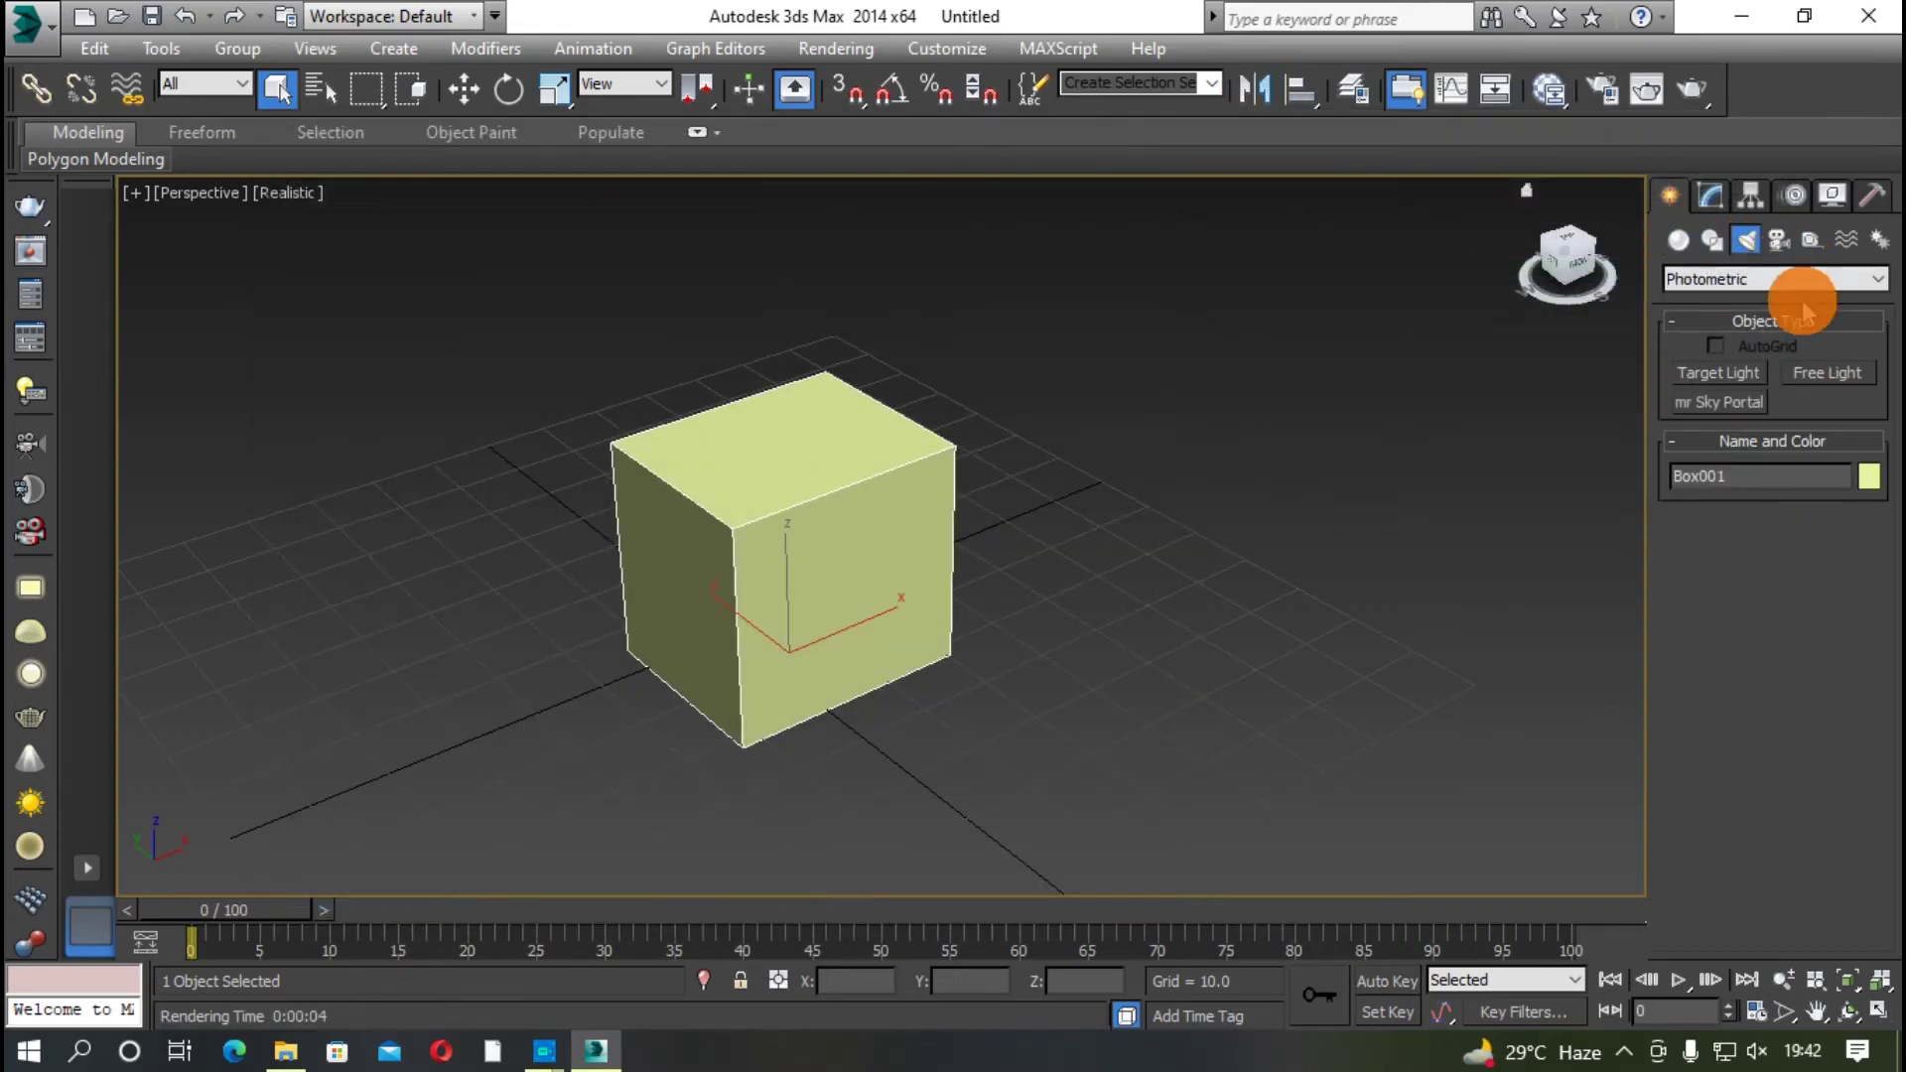
{"action": "left_click", "coordinate": [1755, 280]}
{"action": "left_click", "coordinate": [1732, 333]}
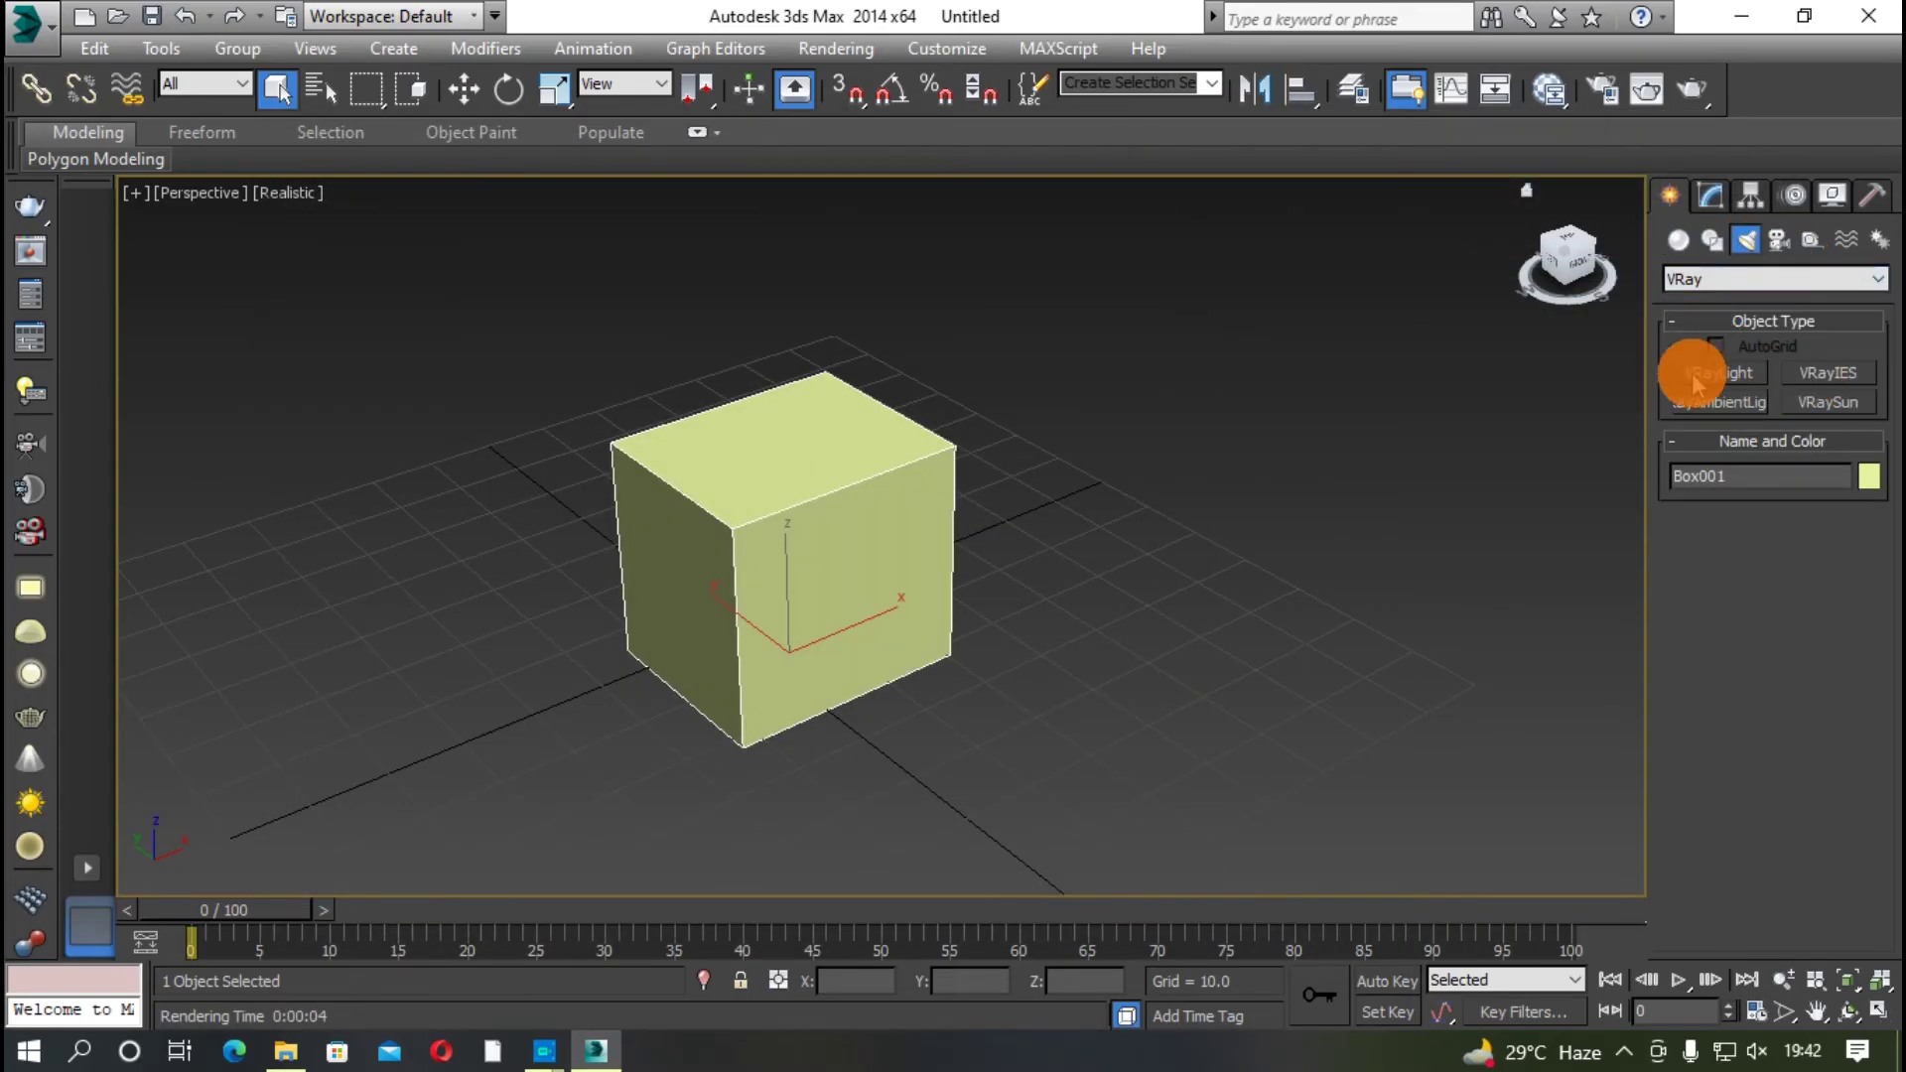
{"action": "left_click", "coordinate": [1737, 382]}
{"action": "scroll", "coordinate": [794, 596], "scroll_direction": "down", "scroll_amount": 4}
{"action": "left_click_drag", "start_coordinate": [923, 536], "coordinate": [1224, 566]}
Raise the V-Ray plane light above the box to a Z position of about 93
{"action": "left_click", "coordinate": [467, 89]}
{"action": "scroll", "coordinate": [1050, 506], "scroll_direction": "down", "scroll_amount": 4}
{"action": "middle_click_drag", "start_coordinate": [1050, 507], "coordinate": [1032, 444], "text": "alt"}
{"action": "left_click_drag", "start_coordinate": [1016, 430], "coordinate": [1032, 378]}
{"action": "middle_click_drag", "start_coordinate": [1033, 378], "coordinate": [1044, 435], "text": "alt"}
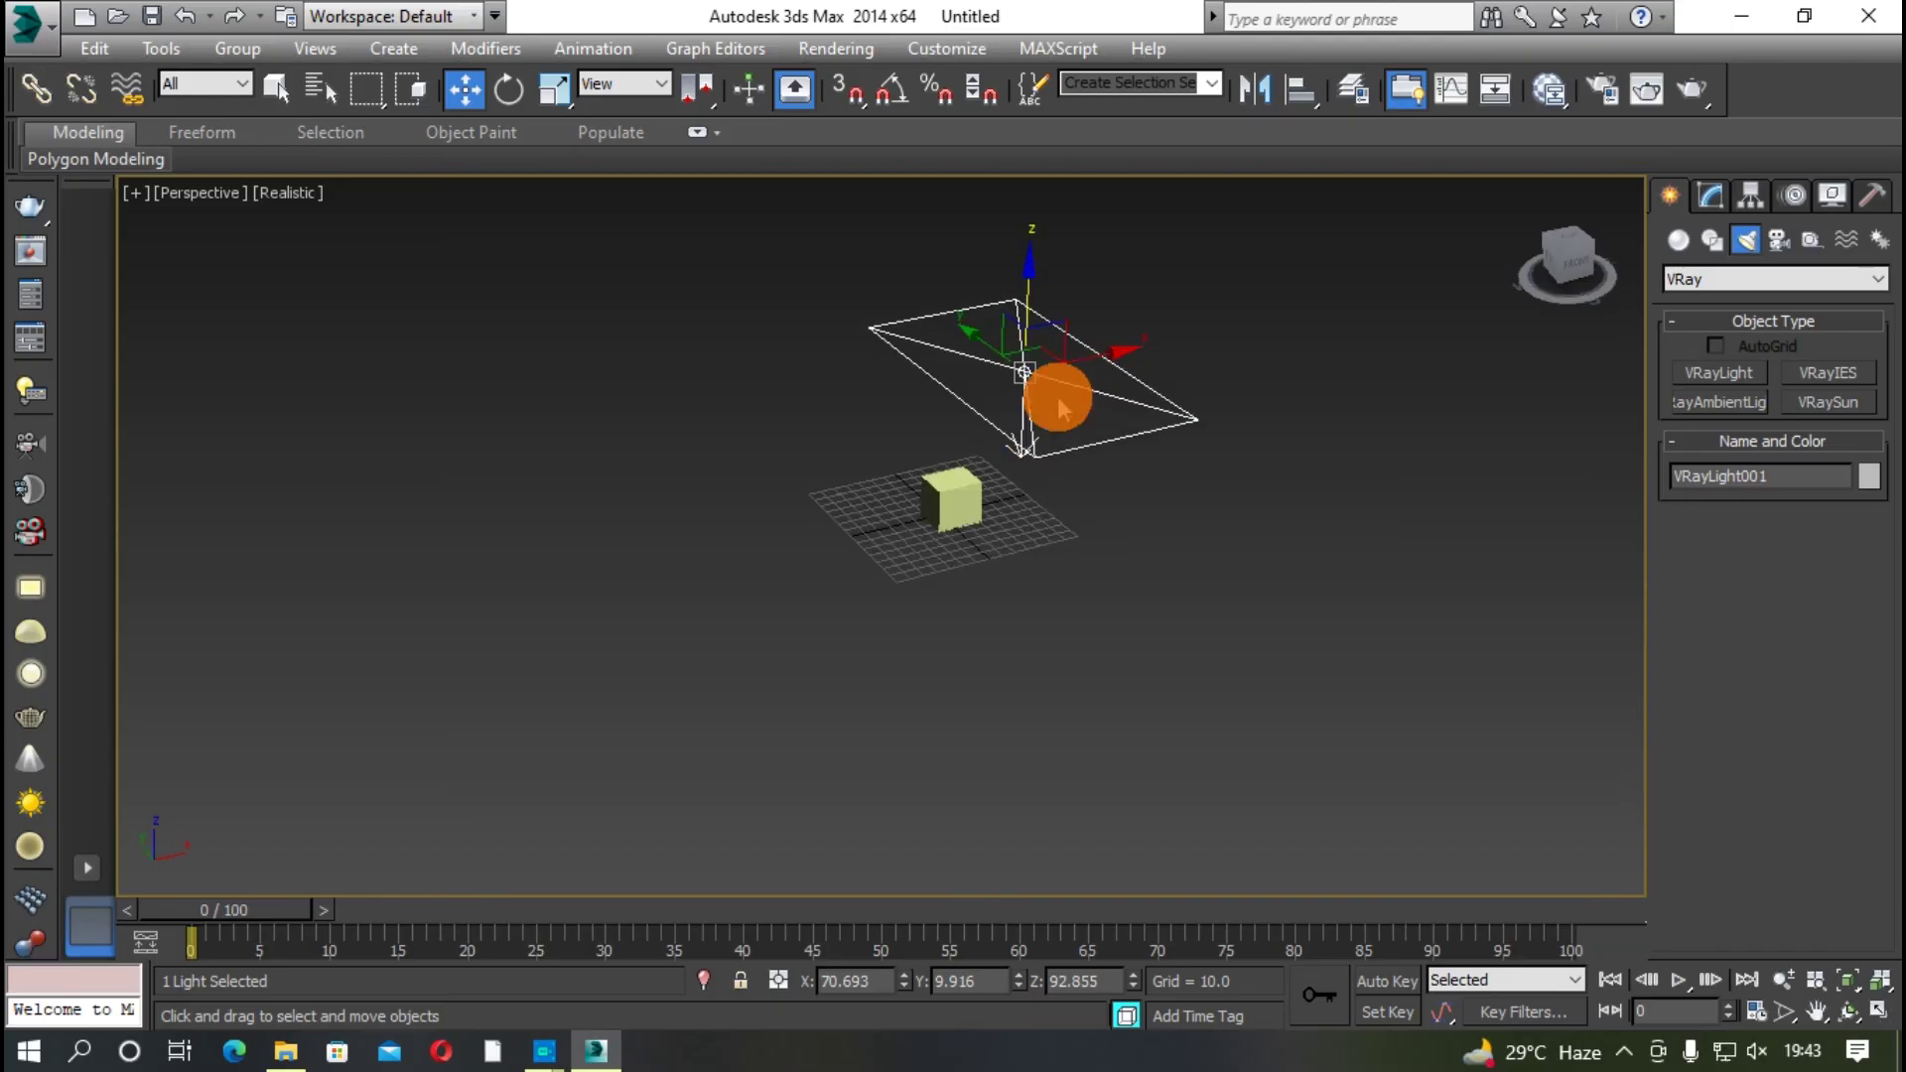
Move the V-Ray light horizontally over the box, to about X -9.5 and Y -26.7
{"action": "left_click_drag", "start_coordinate": [1085, 360], "coordinate": [962, 468]}
{"action": "middle_click_drag", "start_coordinate": [962, 468], "coordinate": [928, 459], "text": "alt"}
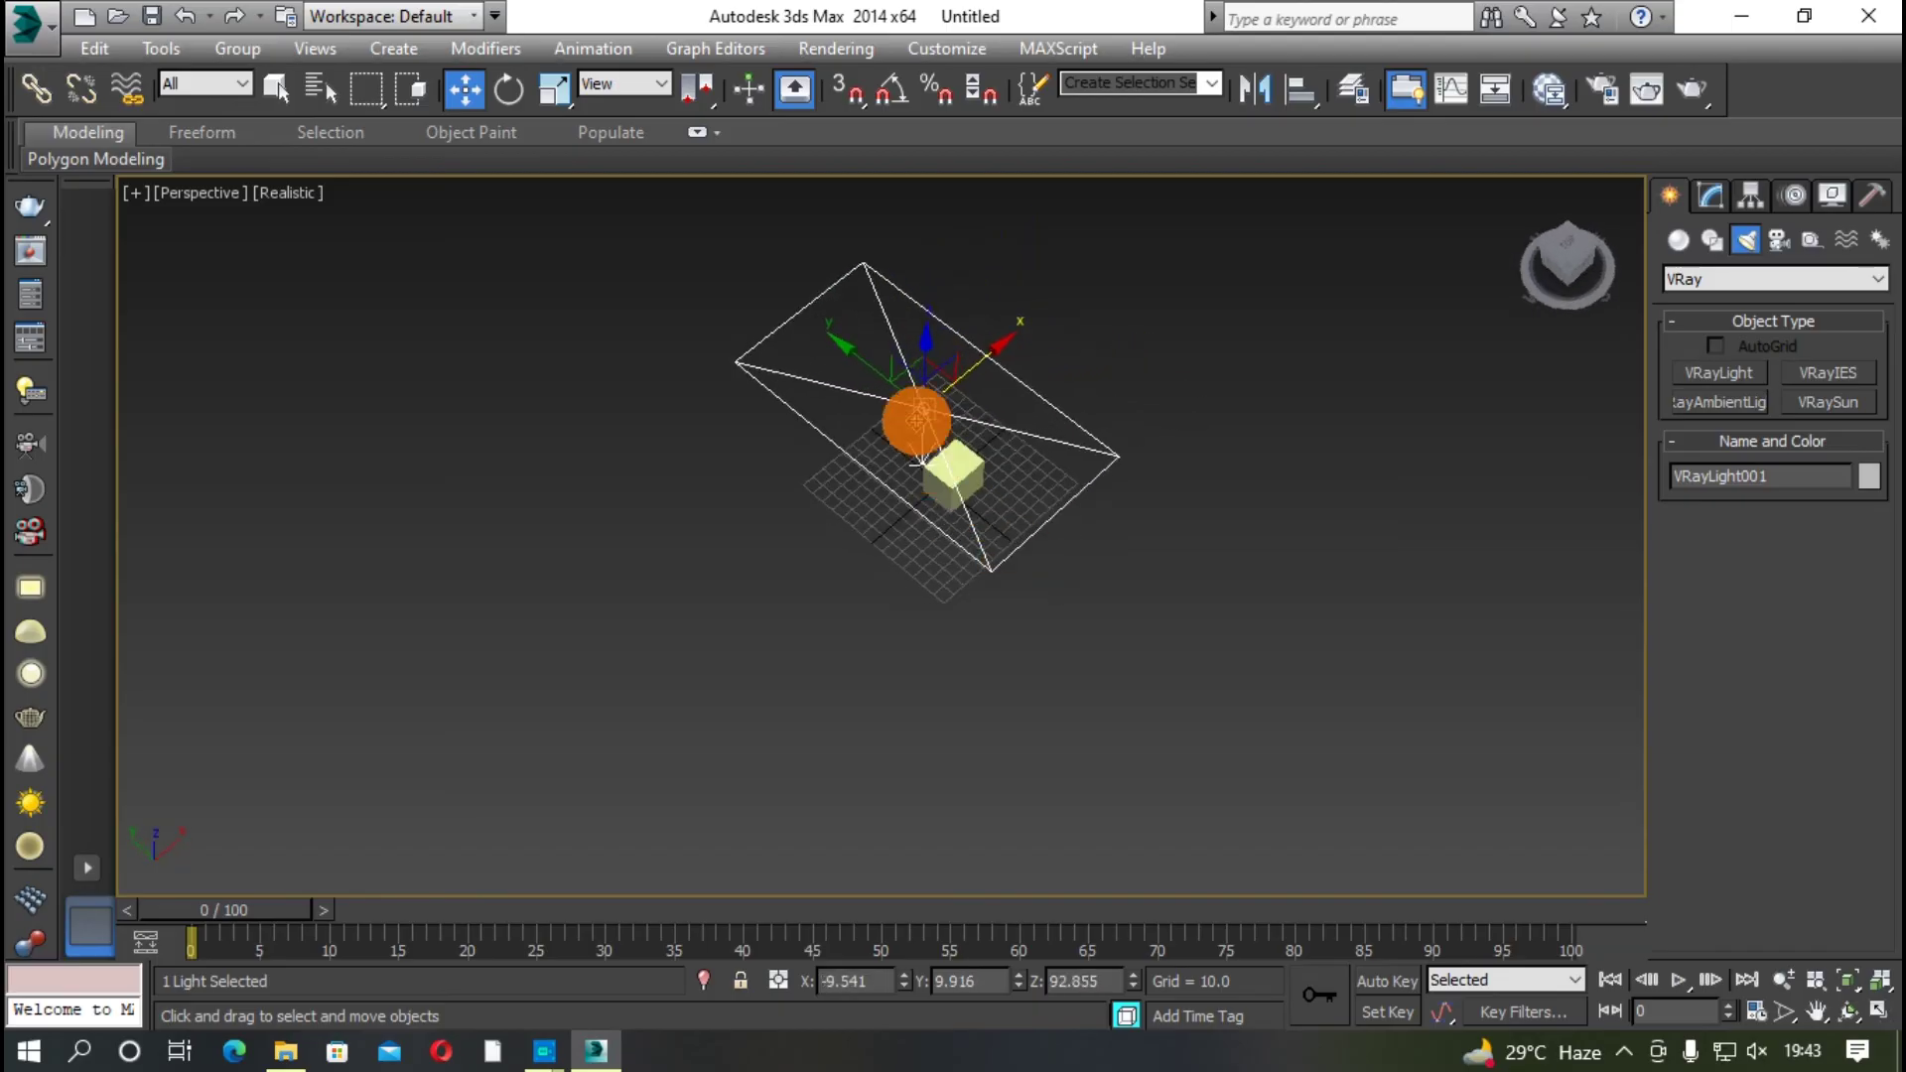
{"action": "left_click_drag", "start_coordinate": [876, 371], "coordinate": [957, 425]}
{"action": "scroll", "coordinate": [953, 436], "scroll_direction": "up", "scroll_amount": 4}
{"action": "middle_click_drag", "start_coordinate": [953, 437], "coordinate": [968, 417], "text": "alt"}
{"action": "scroll", "coordinate": [968, 417], "scroll_direction": "up", "scroll_amount": 3}
{"action": "left_click_drag", "start_coordinate": [1013, 435], "coordinate": [1215, 347]}
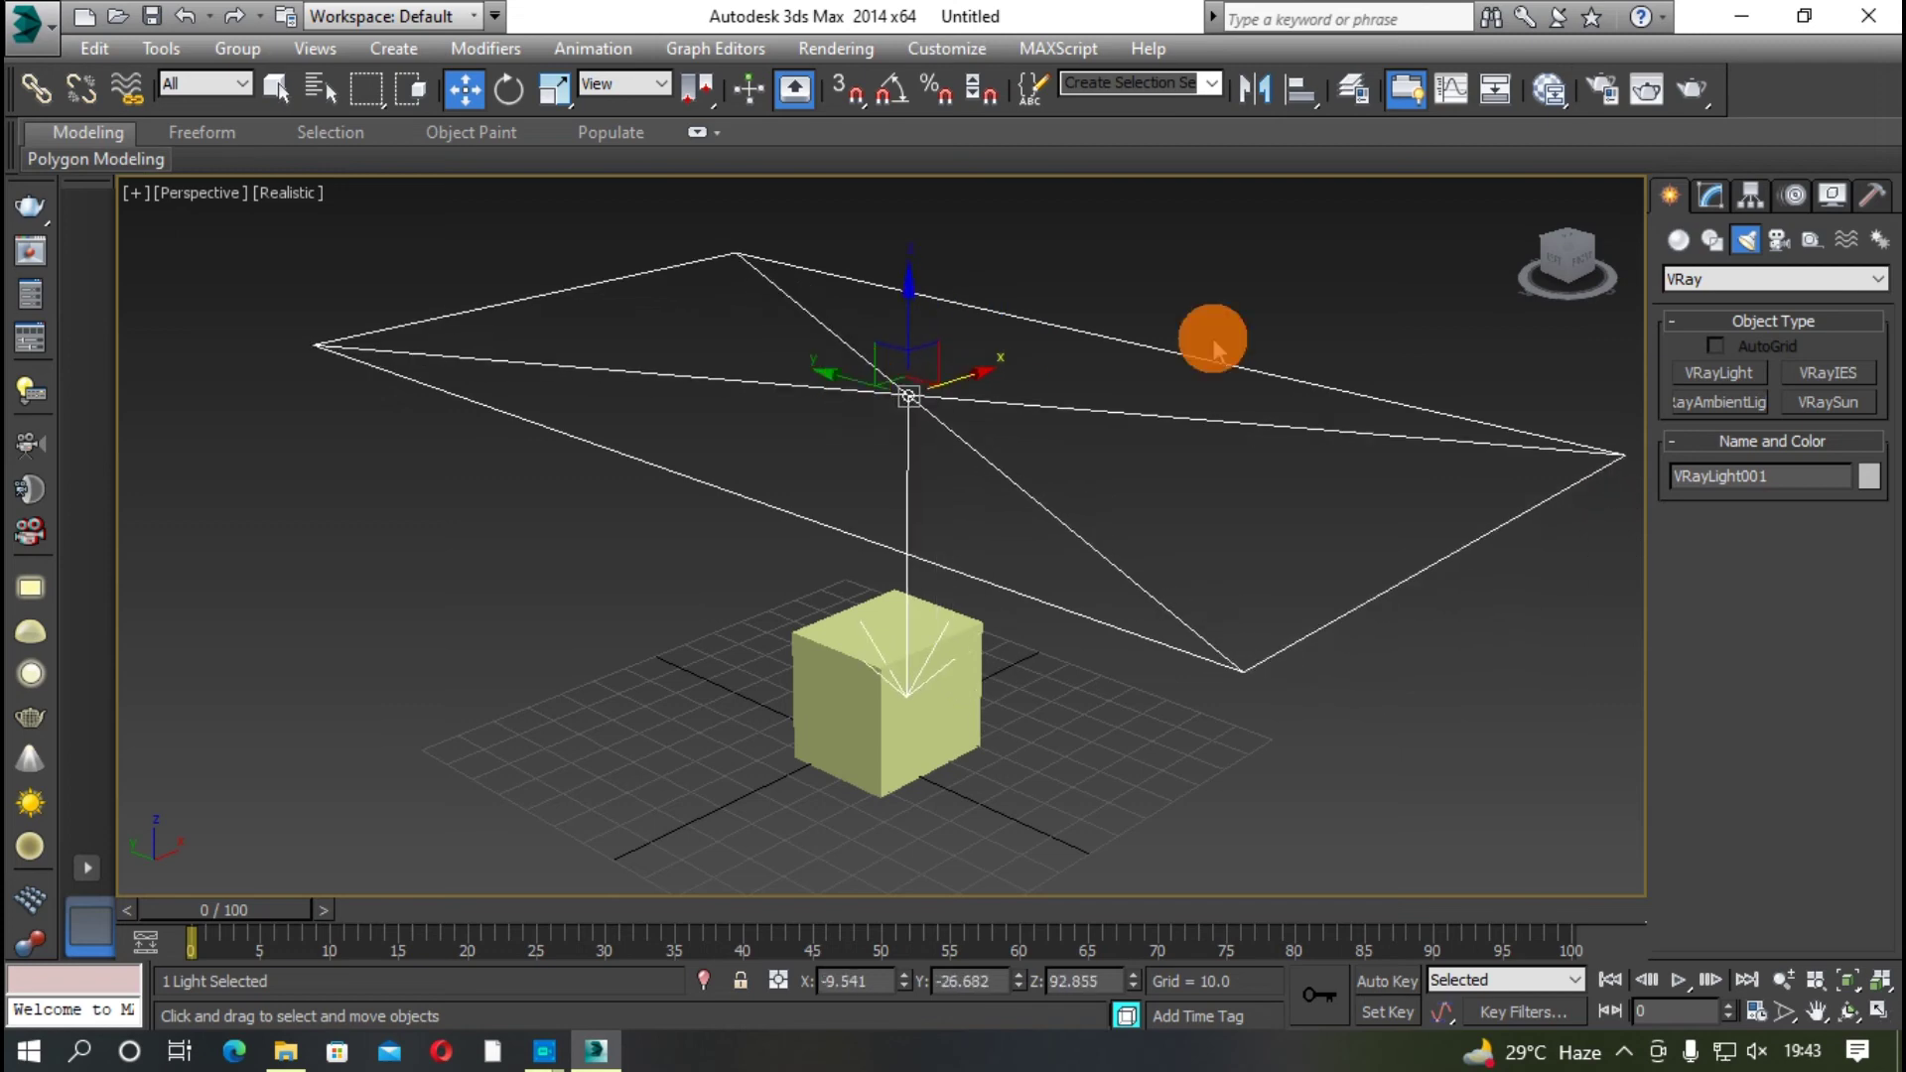
Set the V-Ray plane light's intensity multiplier to 12
{"action": "left_click", "coordinate": [1719, 196]}
{"action": "left_click", "coordinate": [1839, 737]}
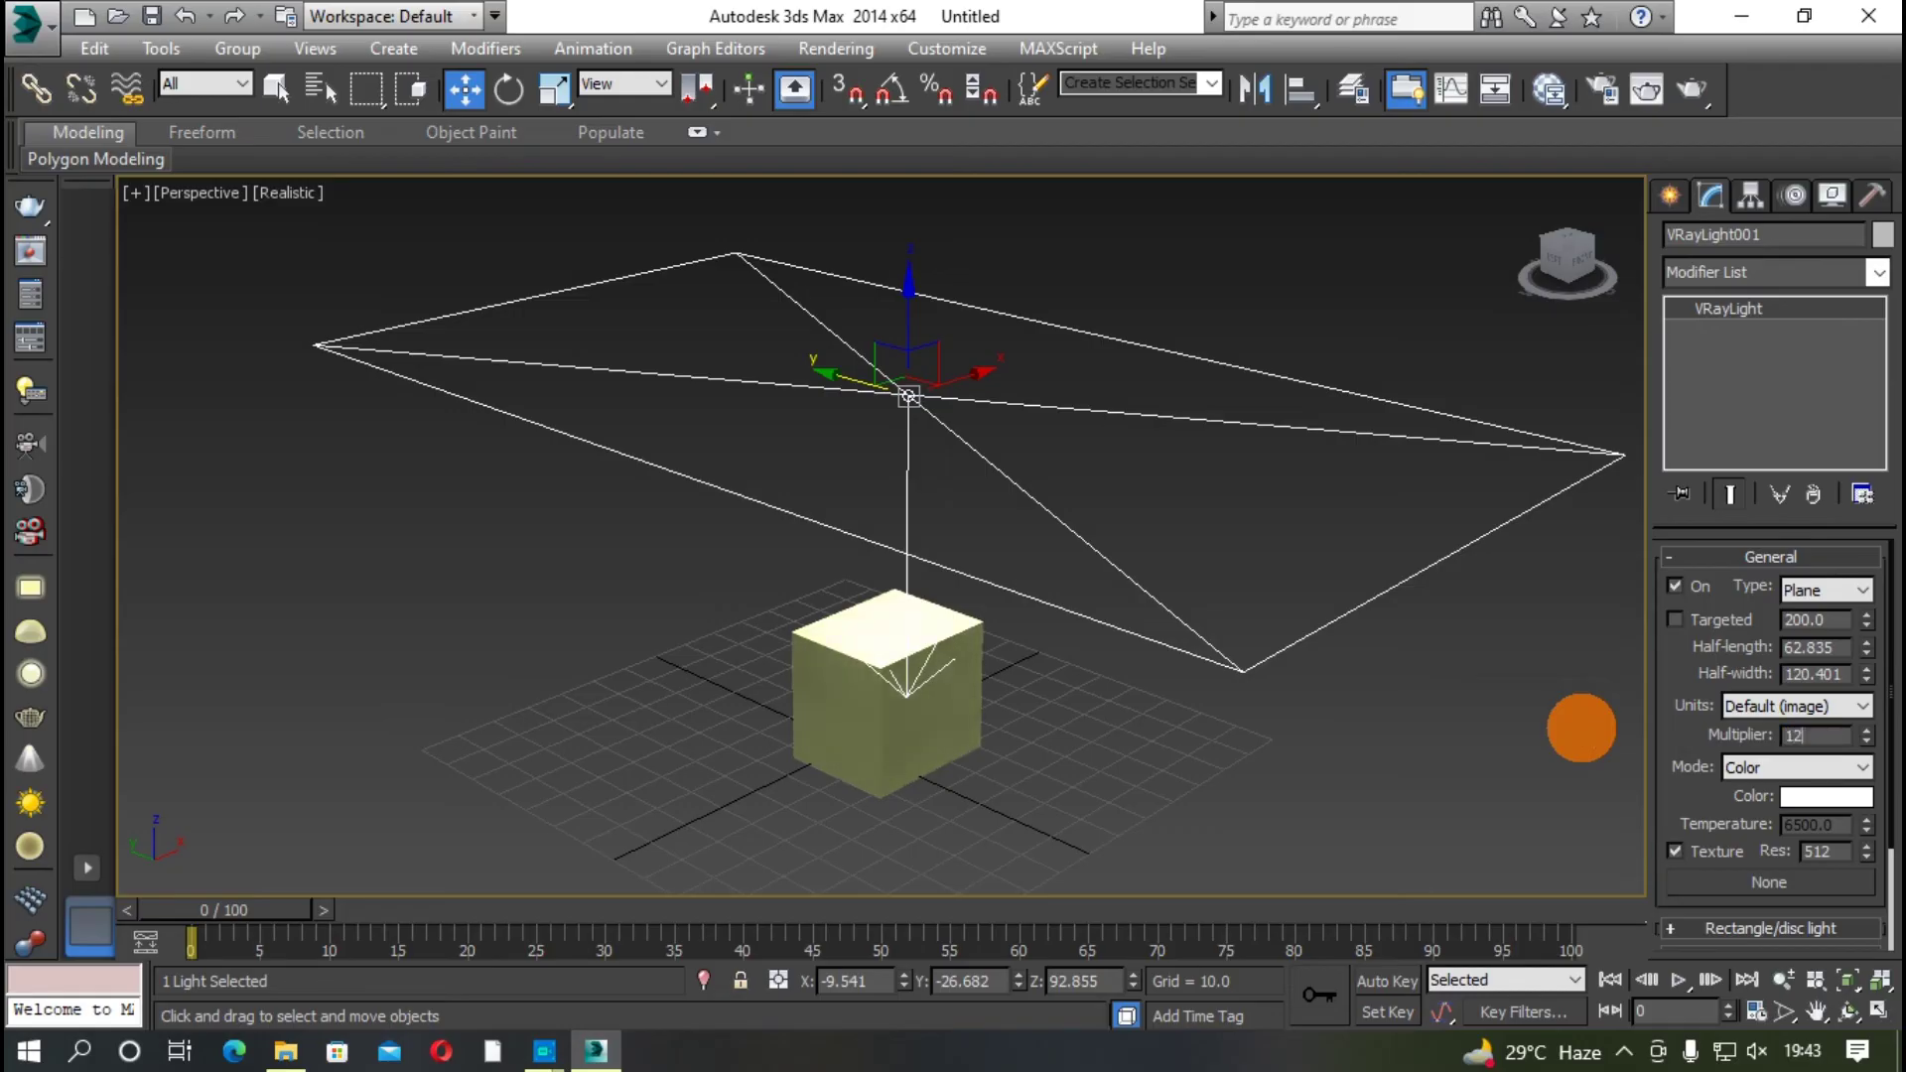
{"action": "key", "text": "Return"}
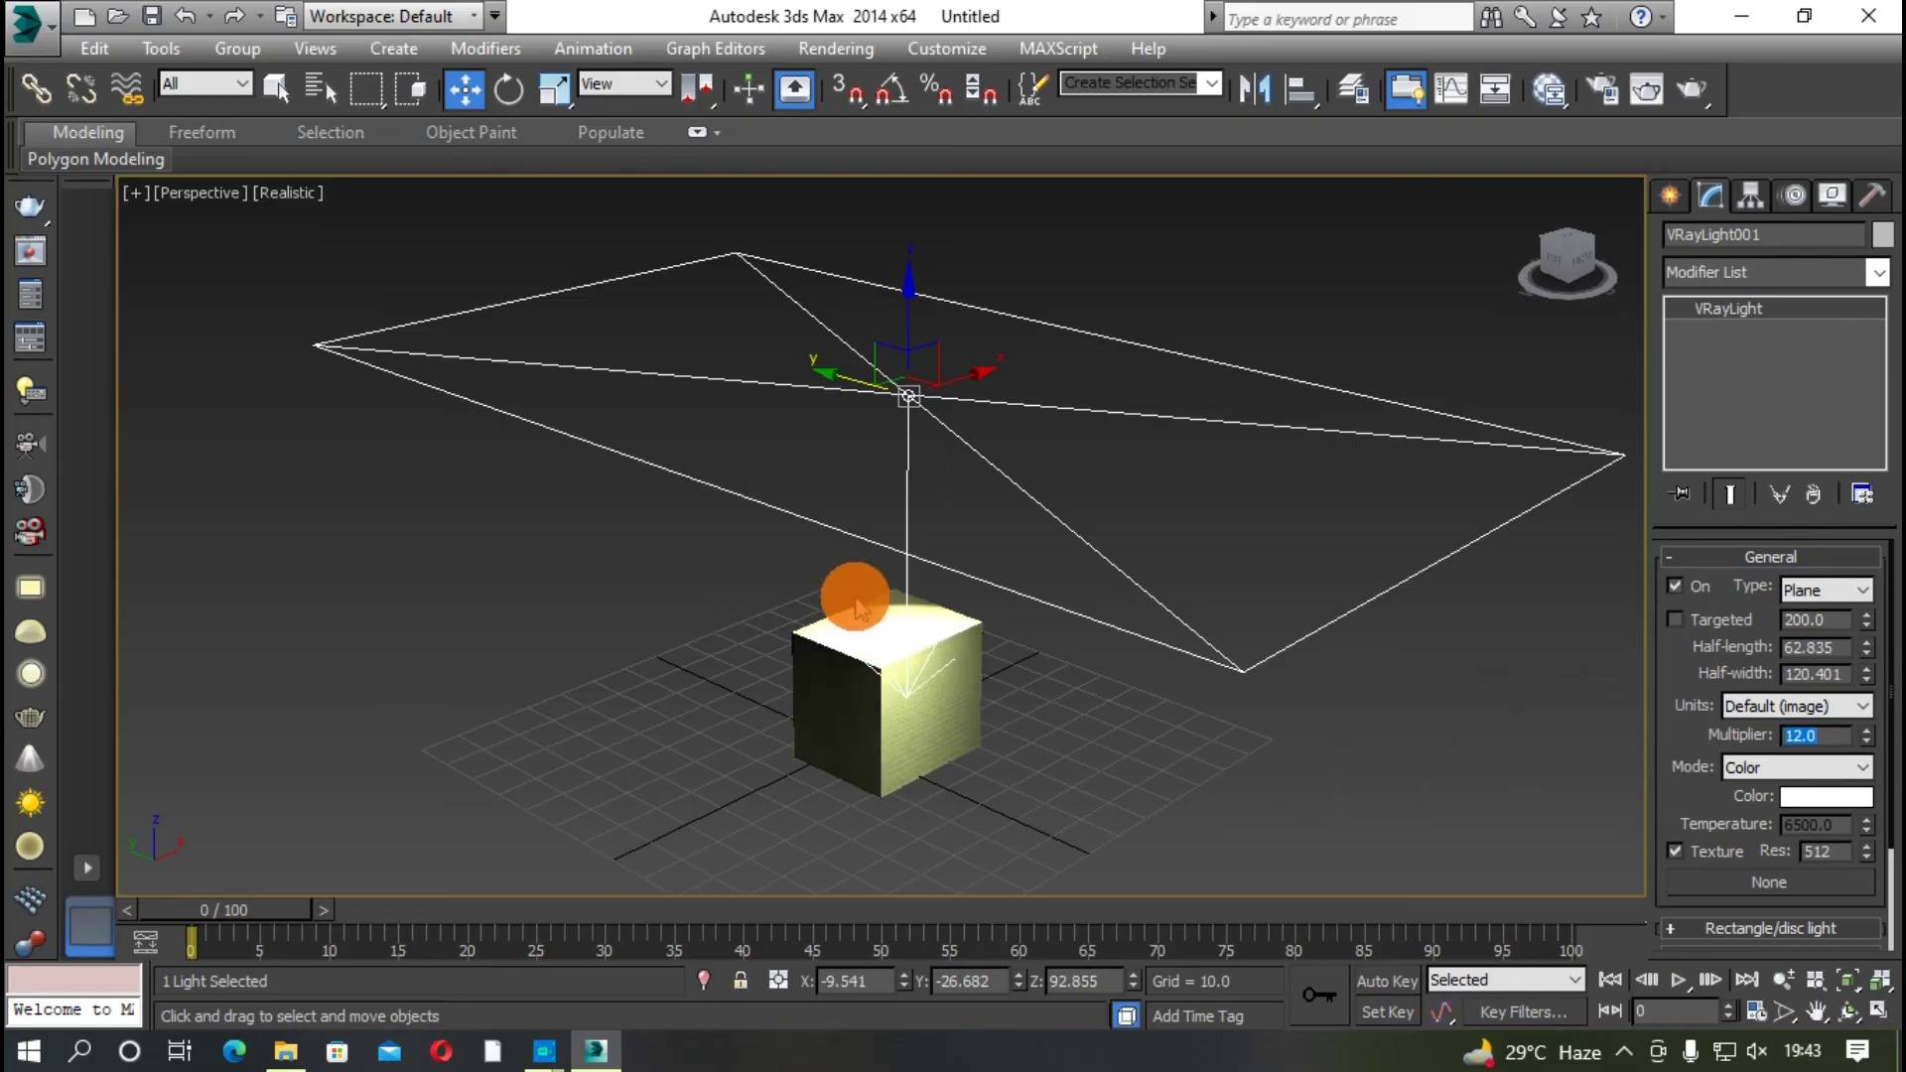
Render a close Perspective view of the lit box, and close the V-Ray frame buffer and the rendering progress window
{"action": "scroll", "coordinate": [855, 596], "scroll_direction": "up", "scroll_amount": 6}
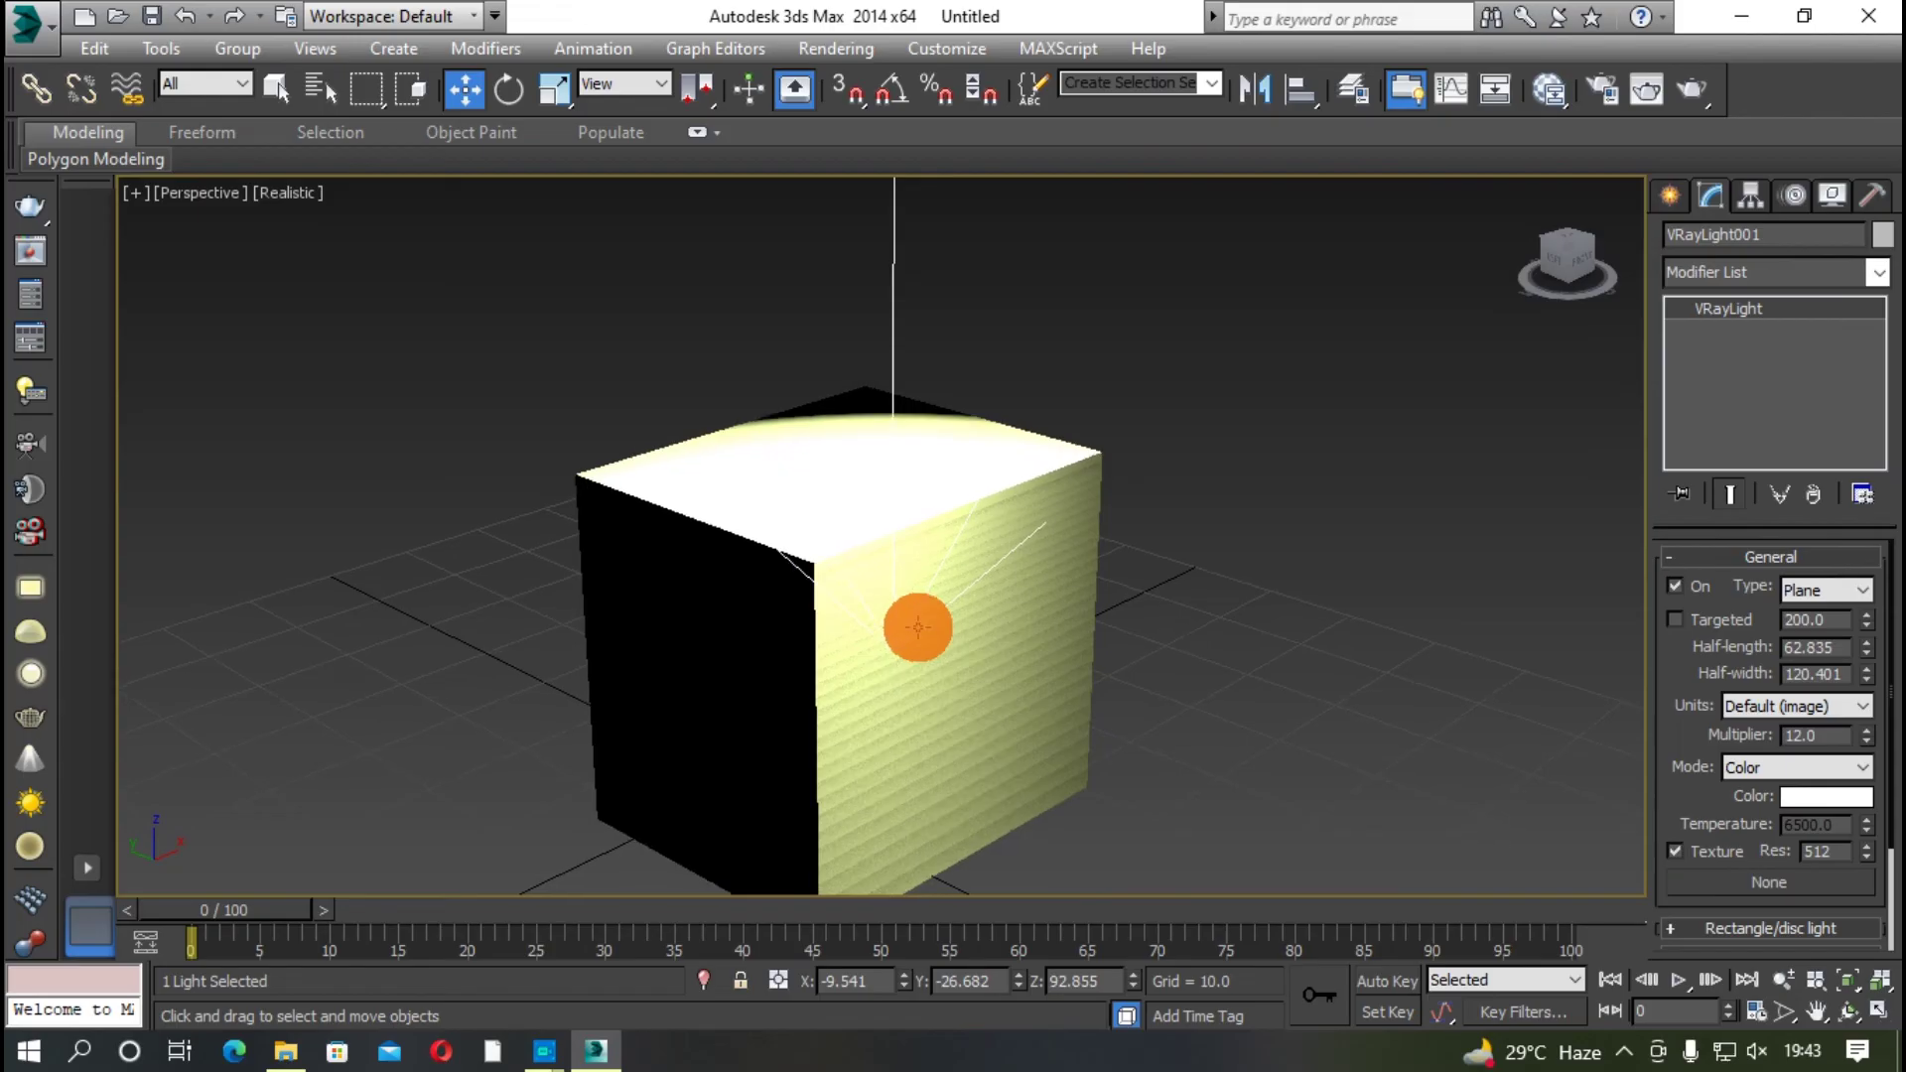
{"action": "key", "text": "shift+q"}
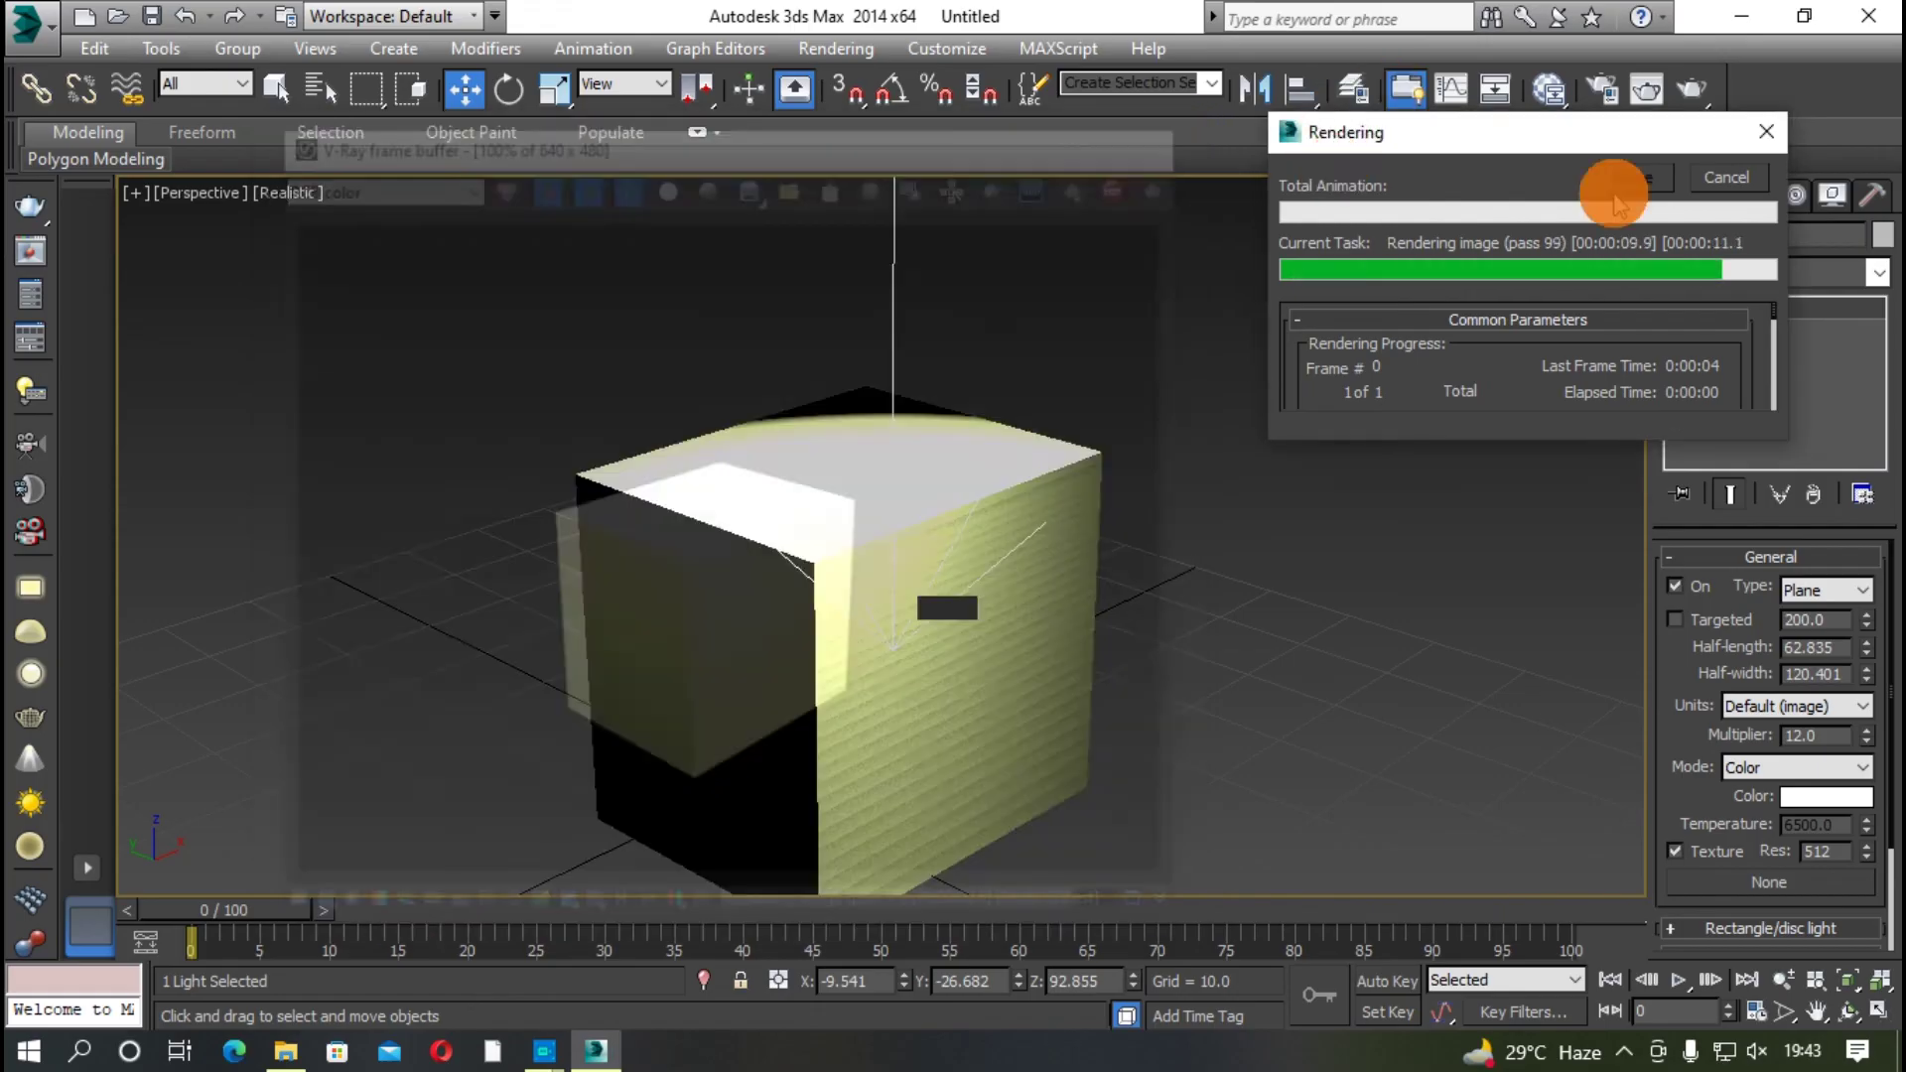
{"action": "left_click", "coordinate": [1158, 136]}
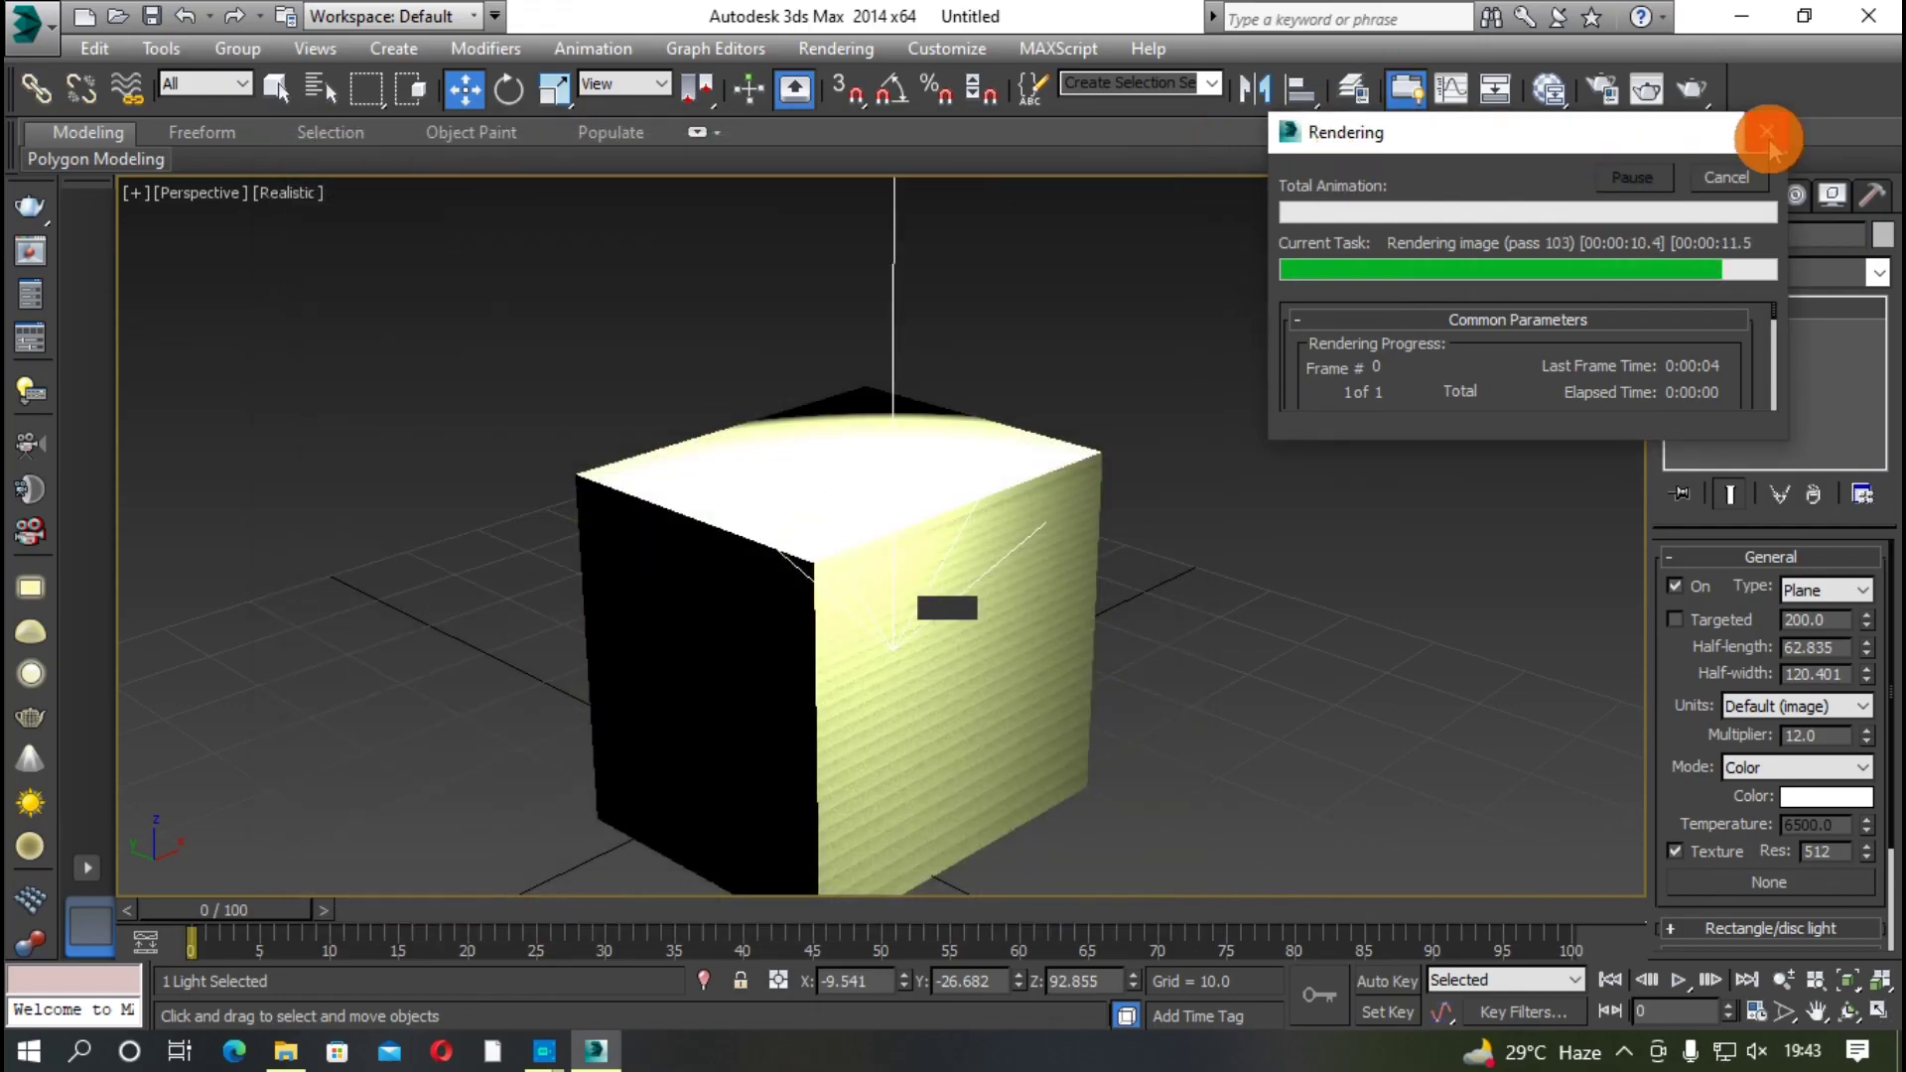
{"action": "left_click", "coordinate": [1766, 133]}
Exit the program without saving the untitled test scene
{"action": "scroll", "coordinate": [1204, 415], "scroll_direction": "down", "scroll_amount": 8}
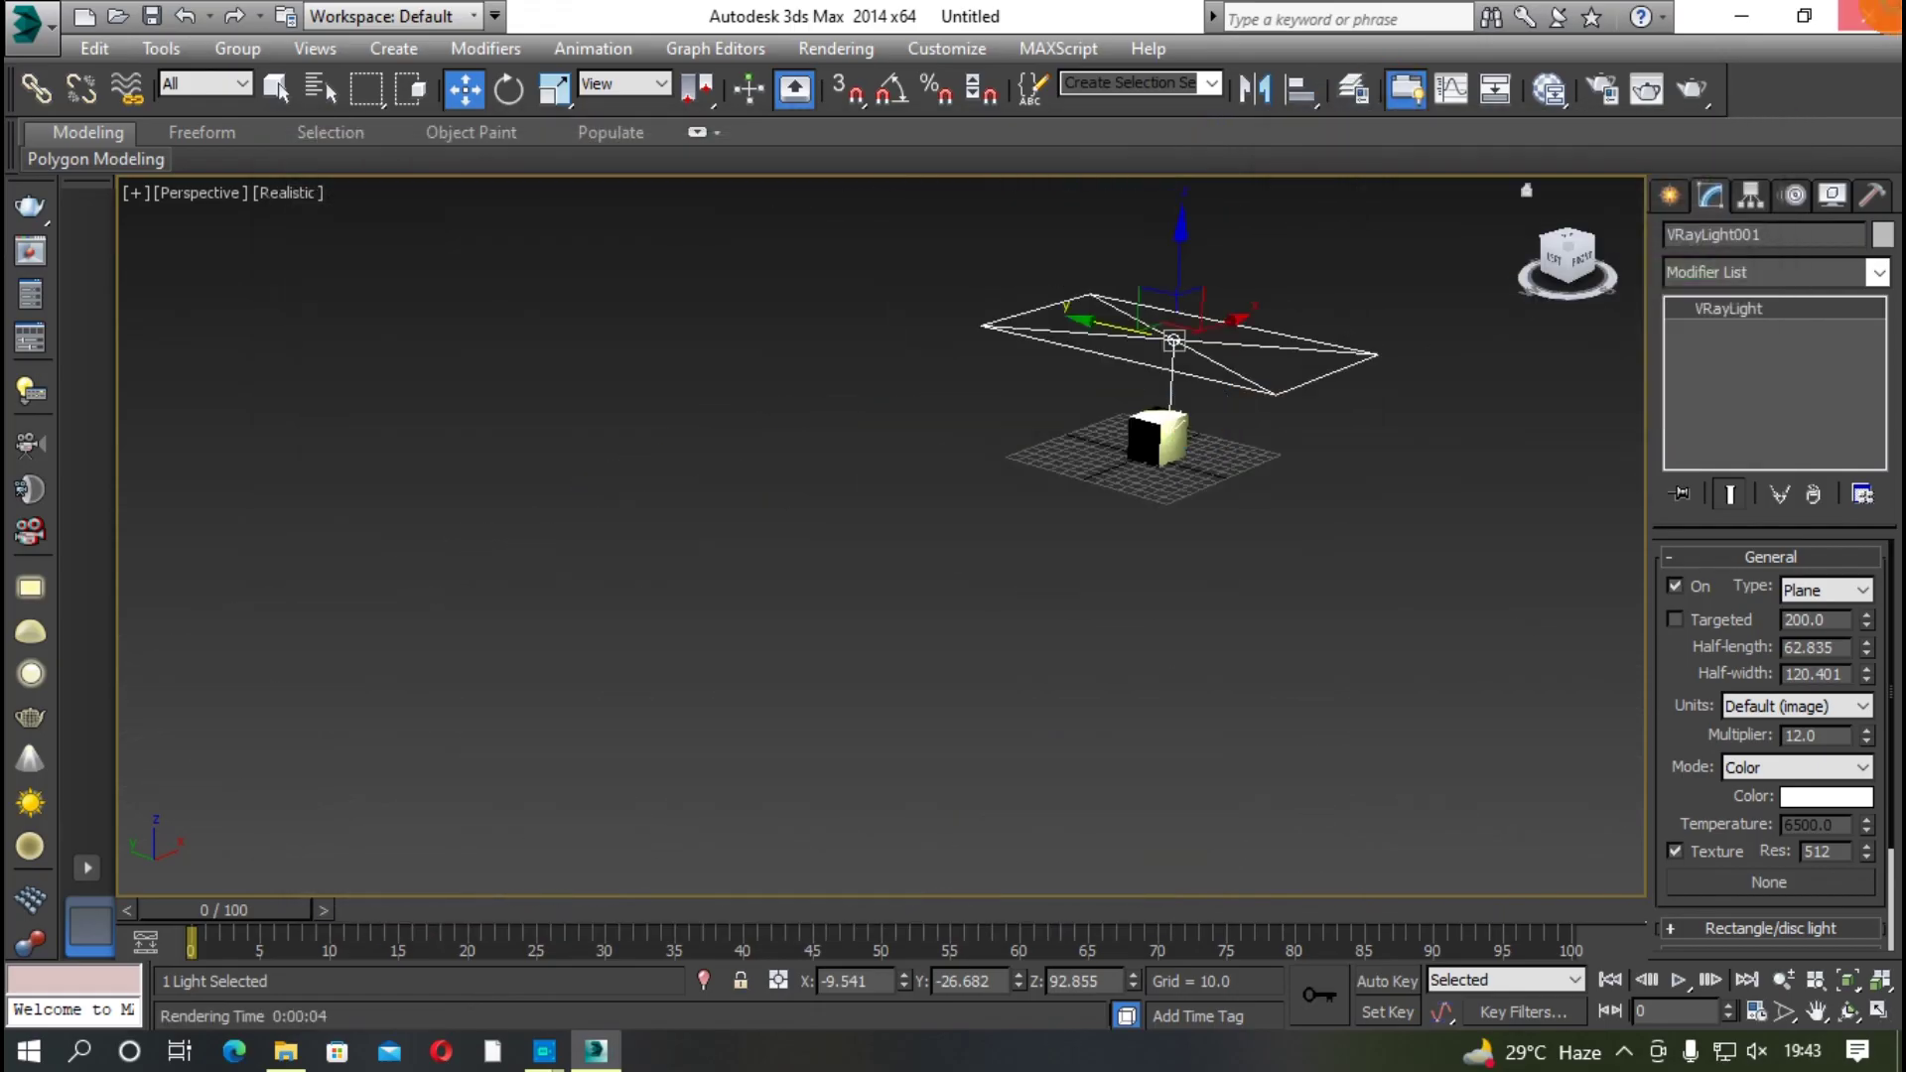
{"action": "left_click", "coordinate": [1871, 14]}
{"action": "left_click", "coordinate": [962, 581]}
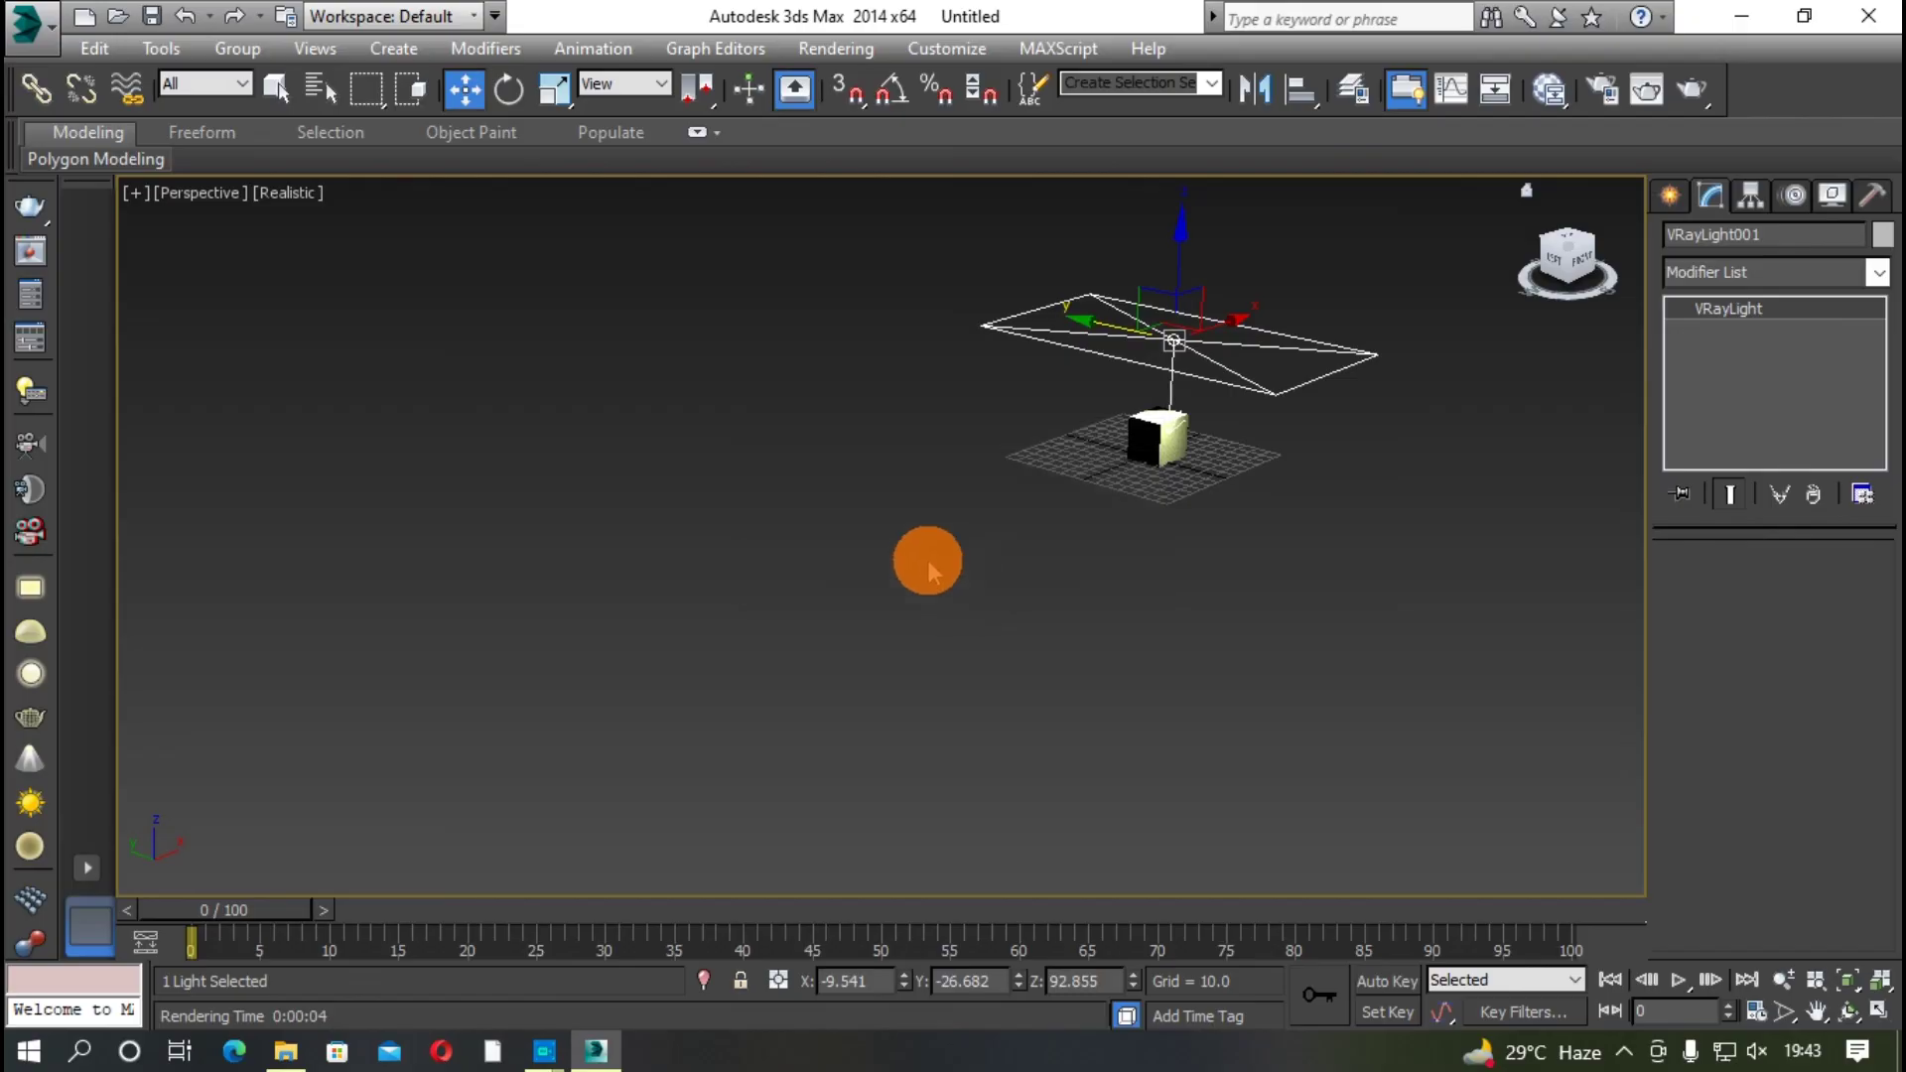